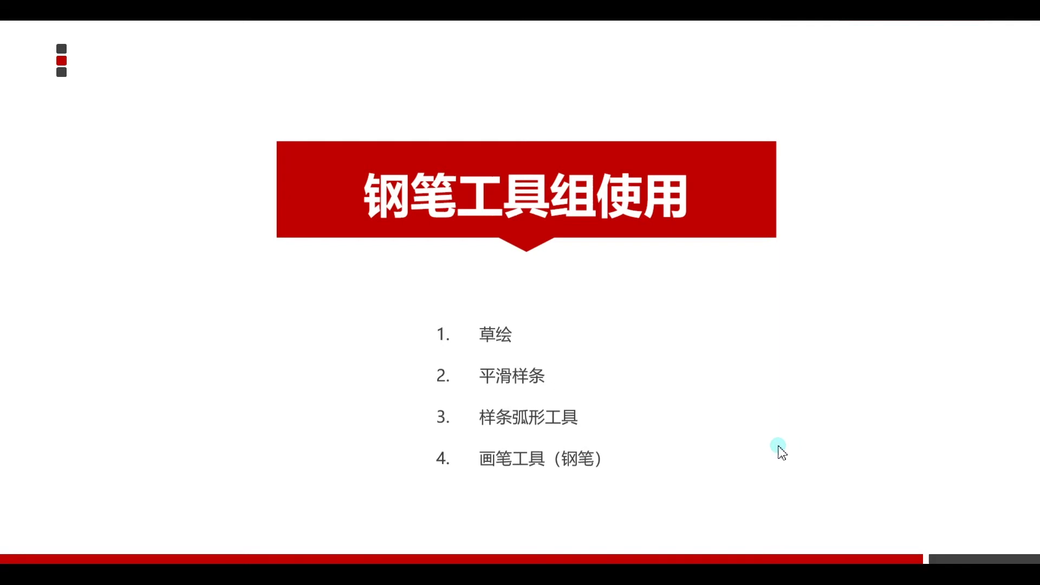
Step: Switch from the pen tools presentation slide to the Cinema 4D window
key("alt+Tab")
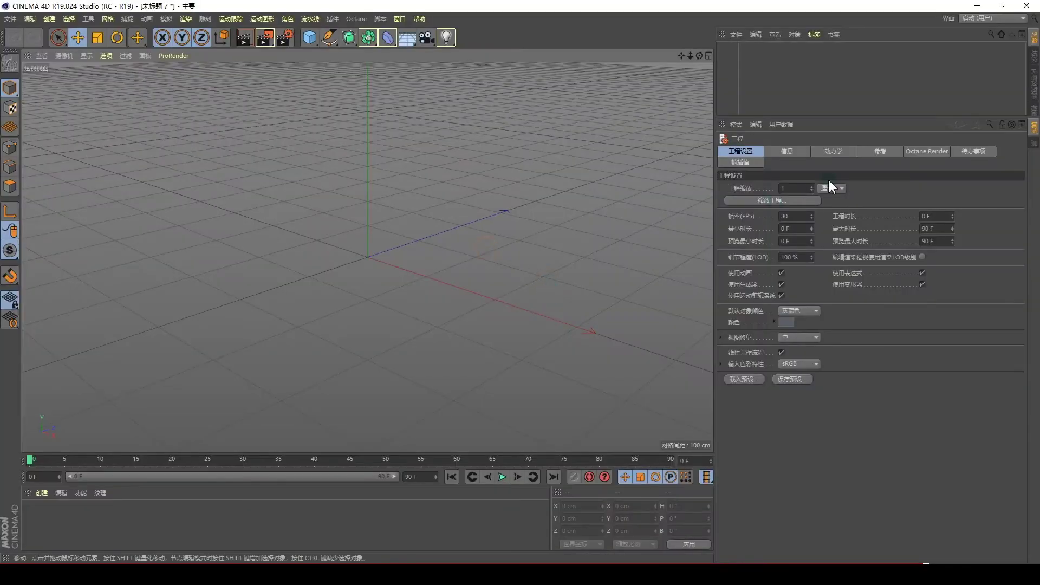
Step: Enlarge the Object Manager and its name column, then bring up the pen-family spline tools
left_click_drag(899, 120, 893, 302)
left_click_drag(739, 154, 796, 154)
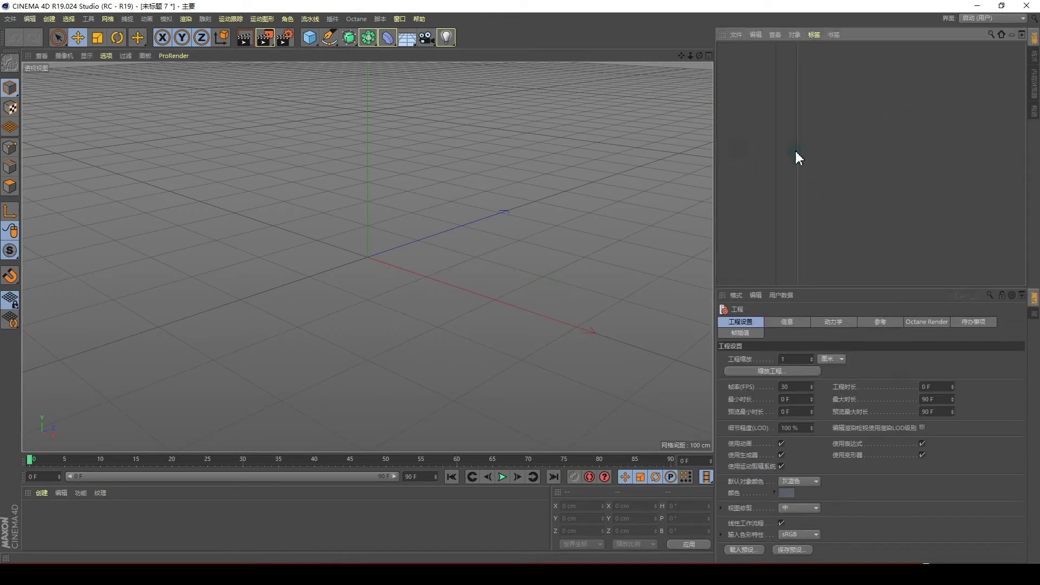
left_click(332, 100)
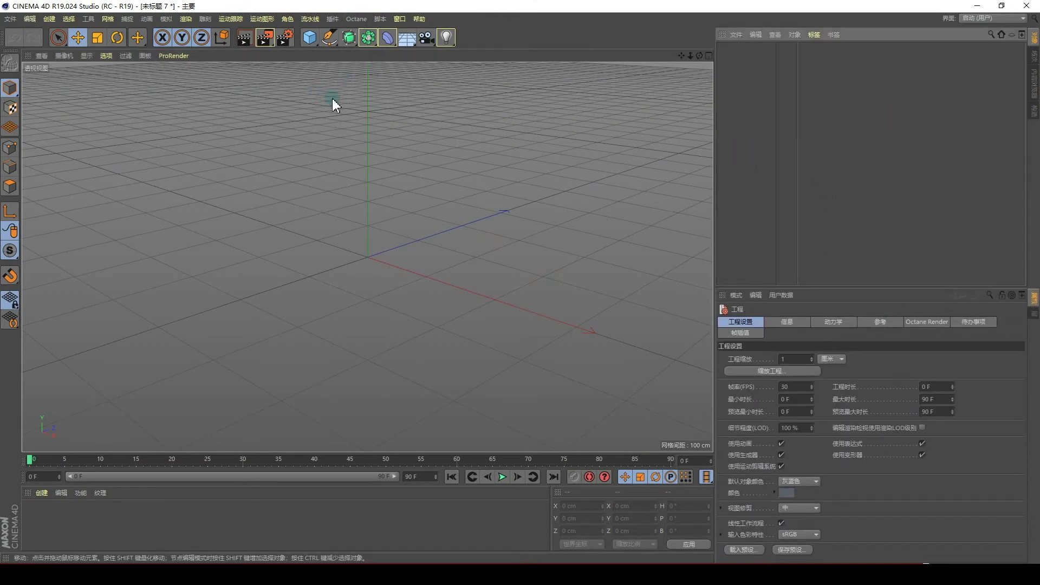
left_click(332, 37)
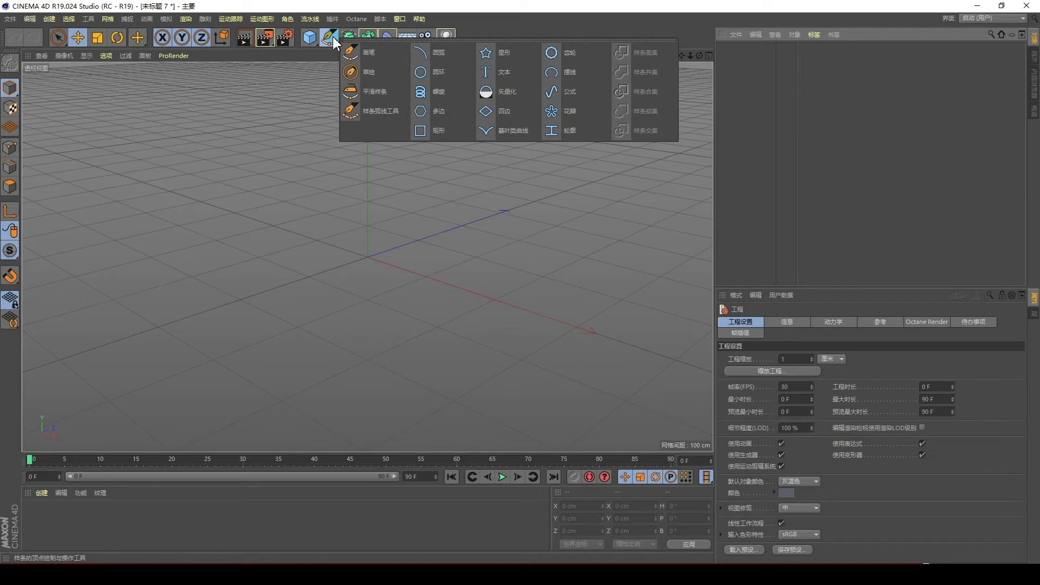
Step: Choose the Sketch tool from the spline palette
left_click(372, 73)
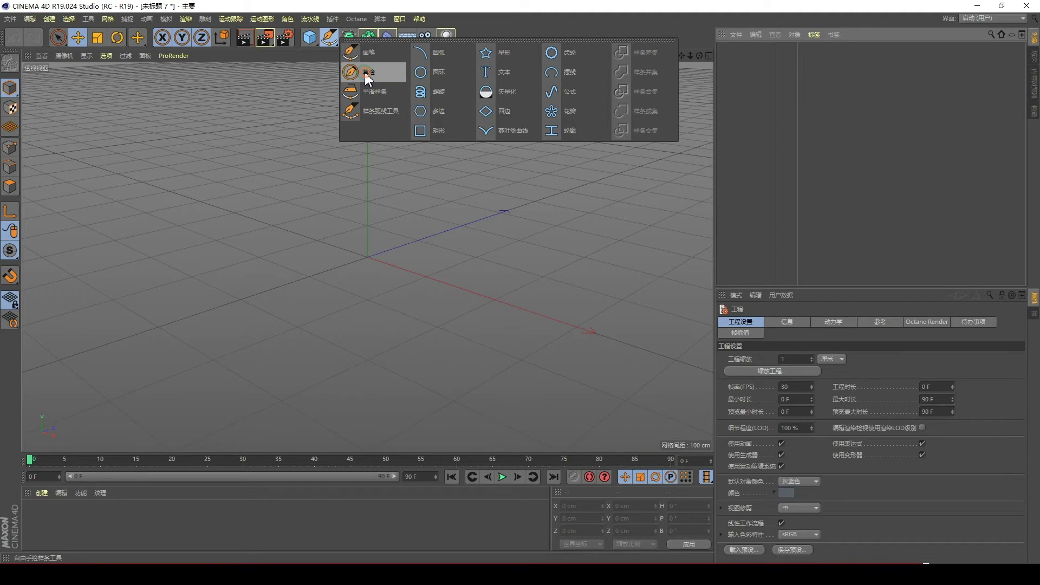
left_click(366, 76)
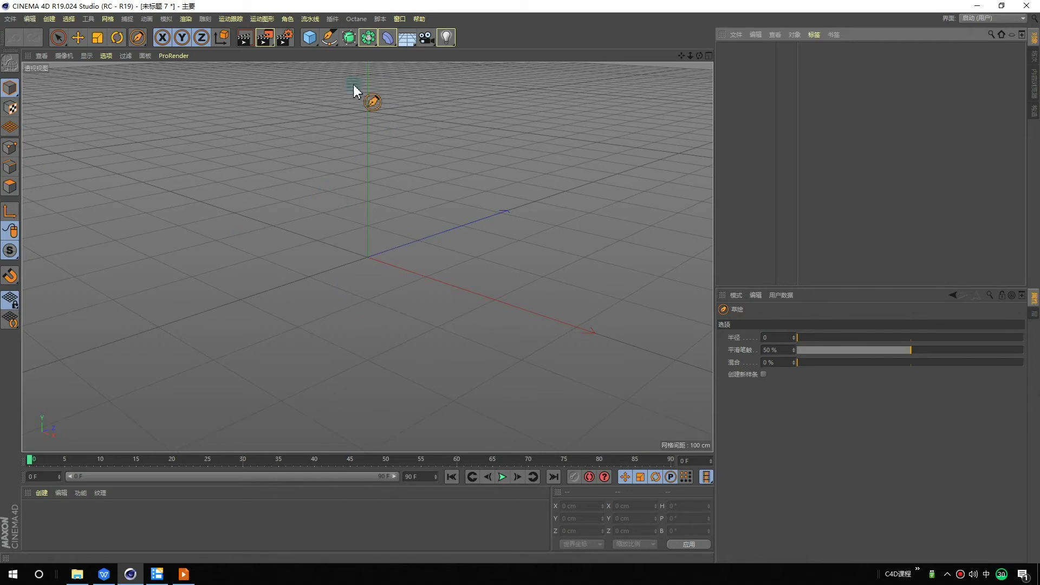
left_click(329, 37)
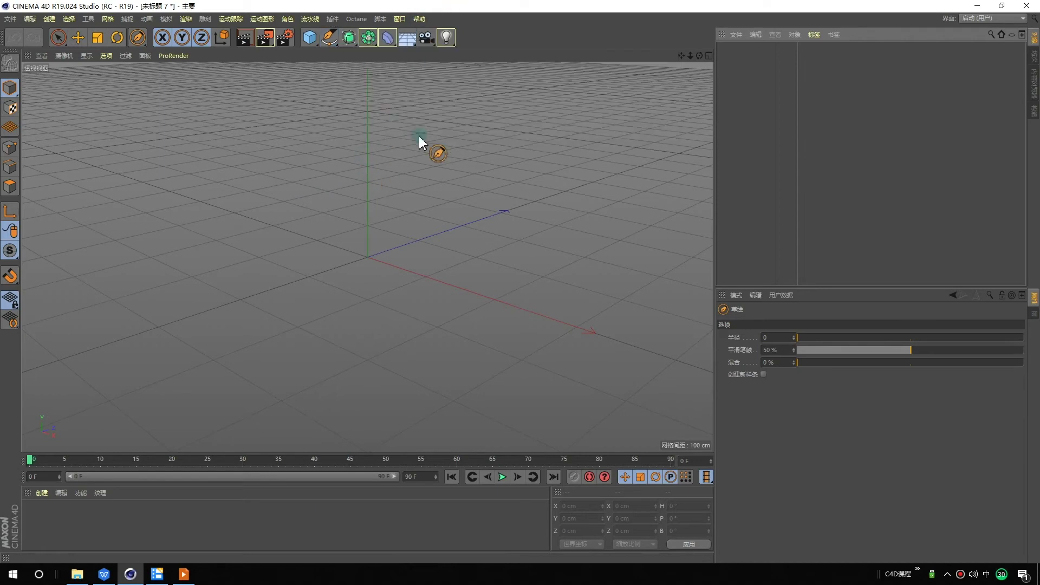
Step: Scribble freehand test strokes across the viewport, then undo them
left_click(210, 172)
left_click_drag(170, 224, 581, 204)
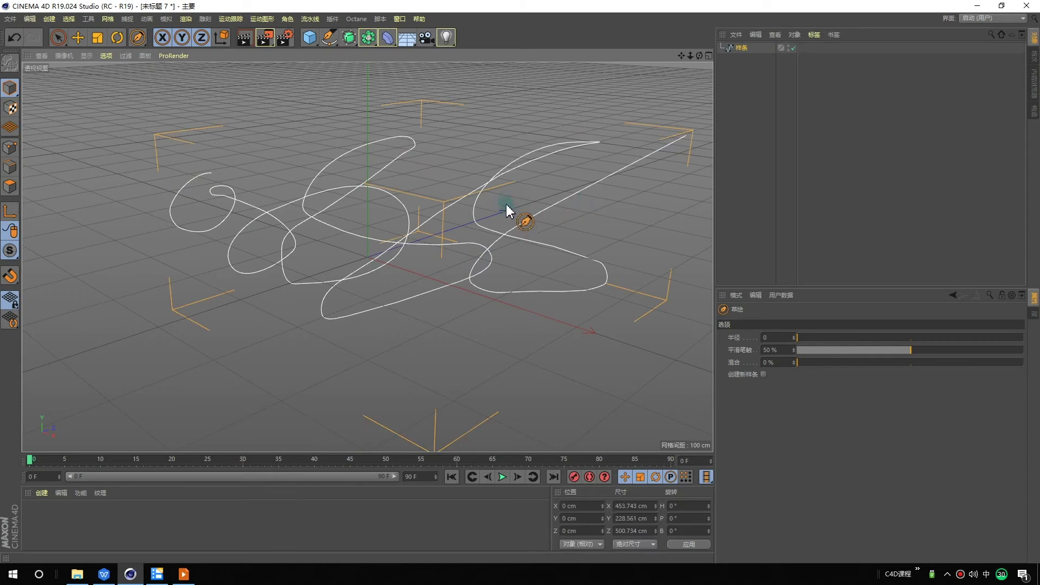
left_click_drag(539, 116, 316, 339)
left_click_drag(341, 124, 507, 336)
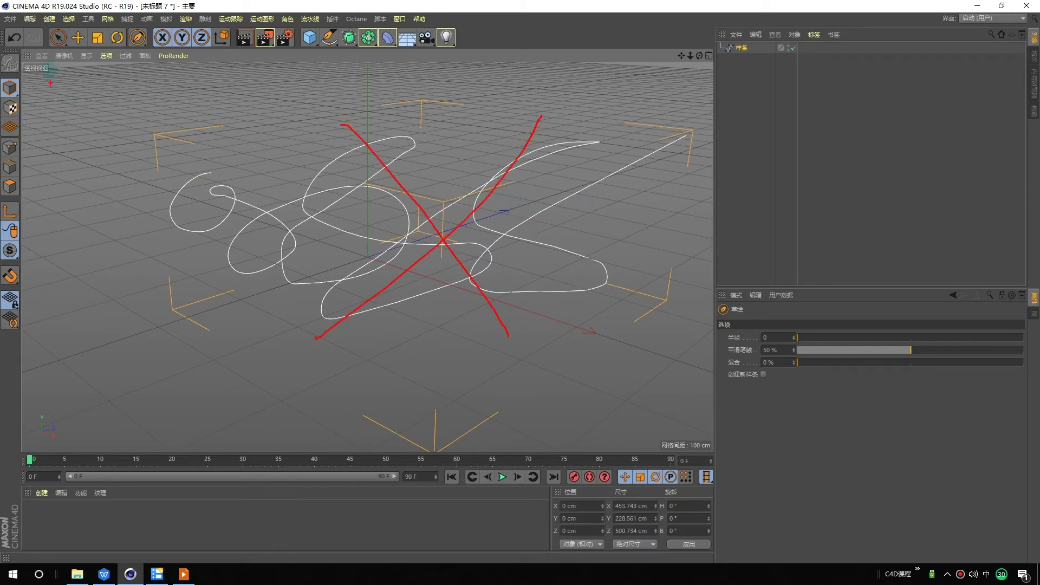
mouse_move(87, 80)
left_mouse_down()
mouse_move(140, 116)
mouse_move(203, 118)
left_mouse_up()
left_click_drag(200, 64, 134, 144)
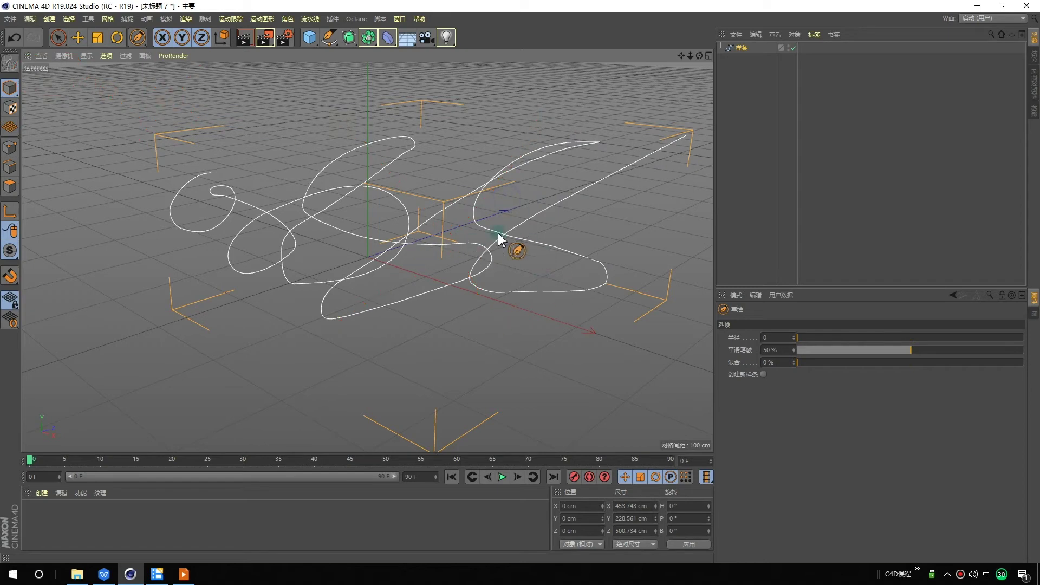
key("ctrl+z")
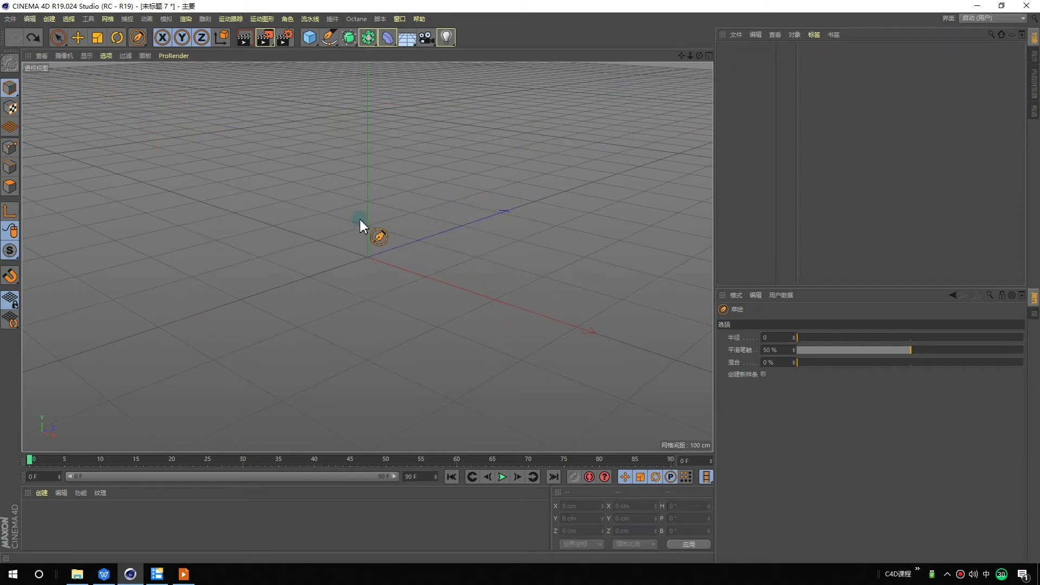
Step: Switch to four viewports and sketch a Chinese-character-shaped spline in the Front view
middle_click(359, 225)
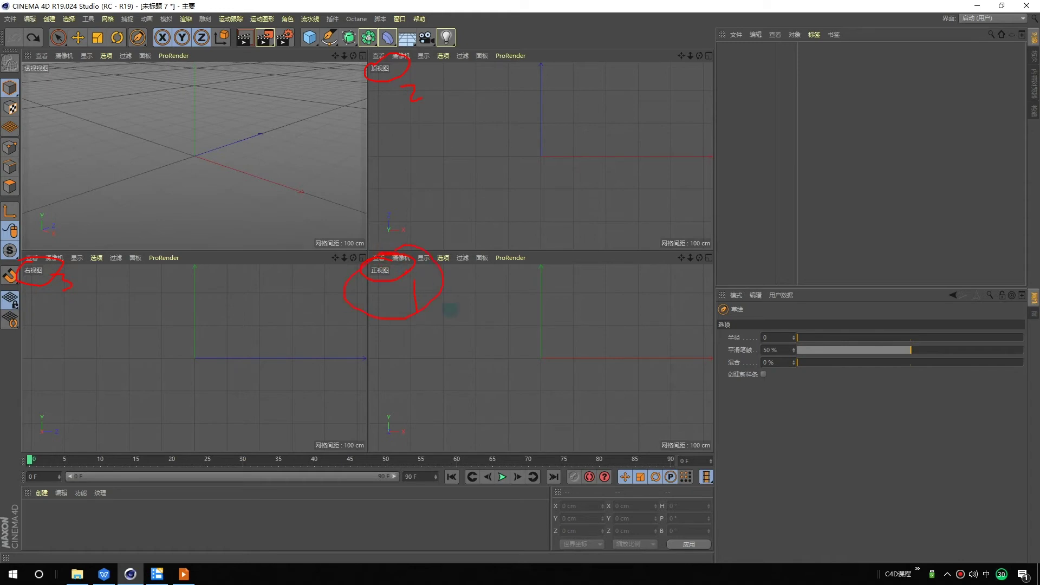
key("Escape")
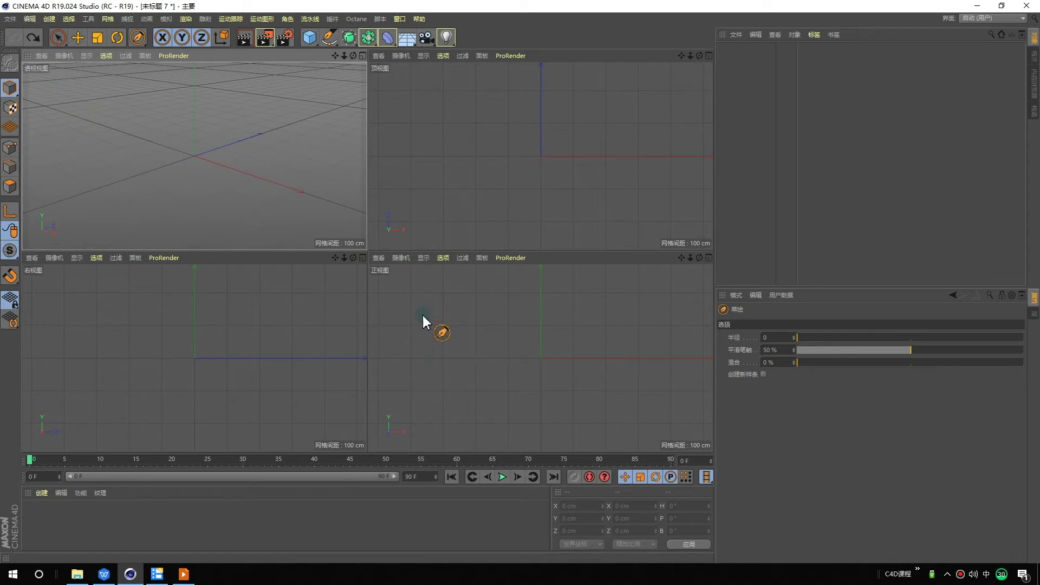
mouse_move(412, 329)
left_mouse_down()
mouse_move(465, 302)
mouse_move(448, 373)
left_mouse_up()
left_click_drag(428, 368, 433, 386)
left_click_drag(505, 359, 505, 357)
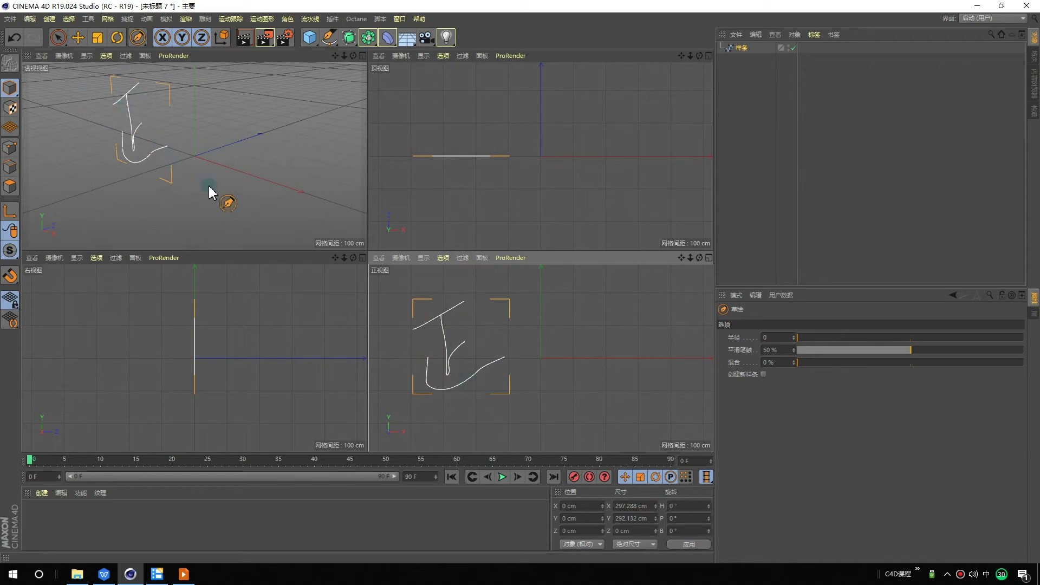
Step: Delete the sketched character spline and reselect the Sketch tool
left_click(740, 49)
key("Delete")
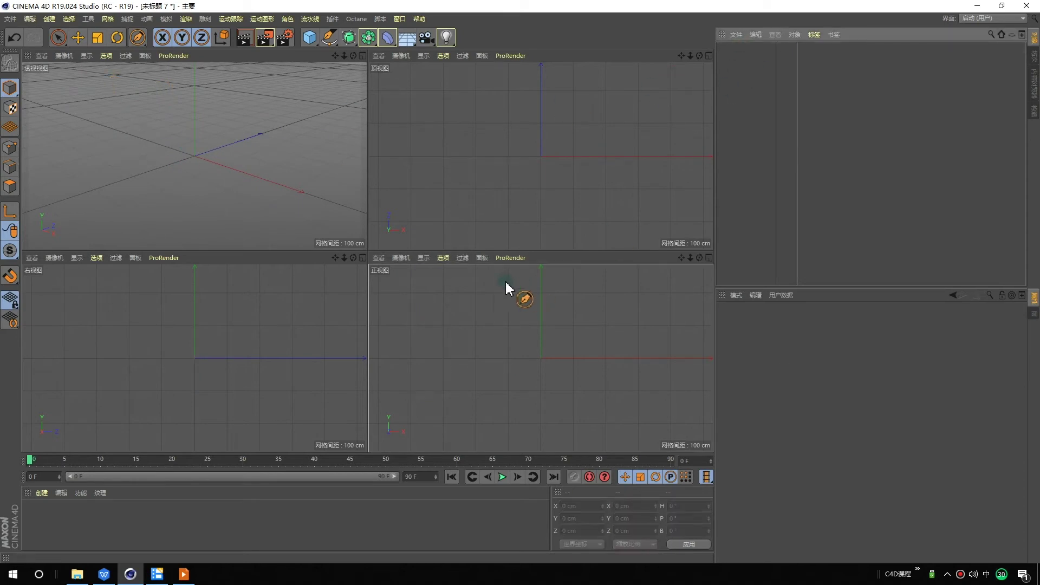
left_click(329, 38)
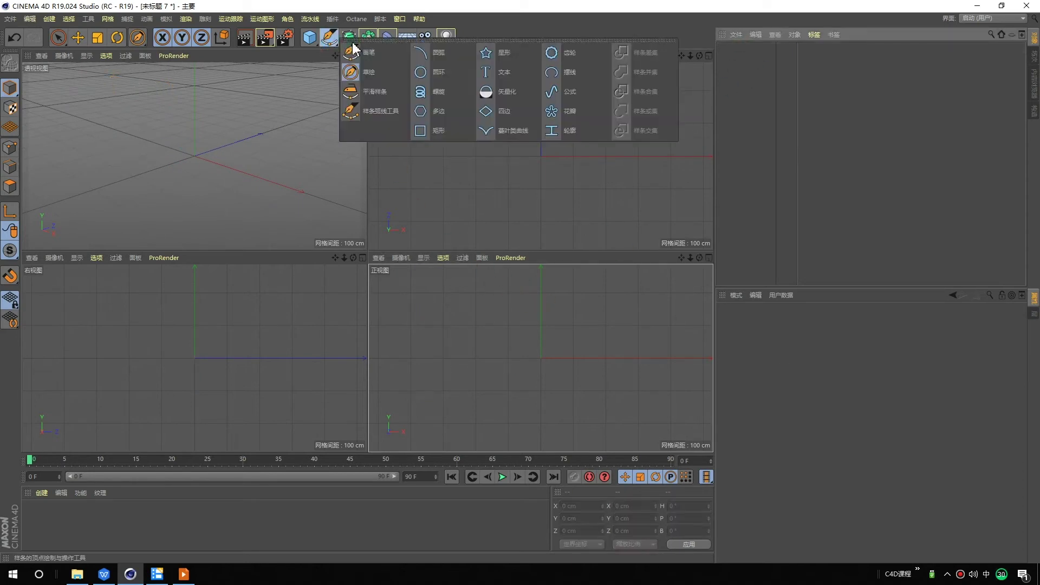
left_click(374, 72)
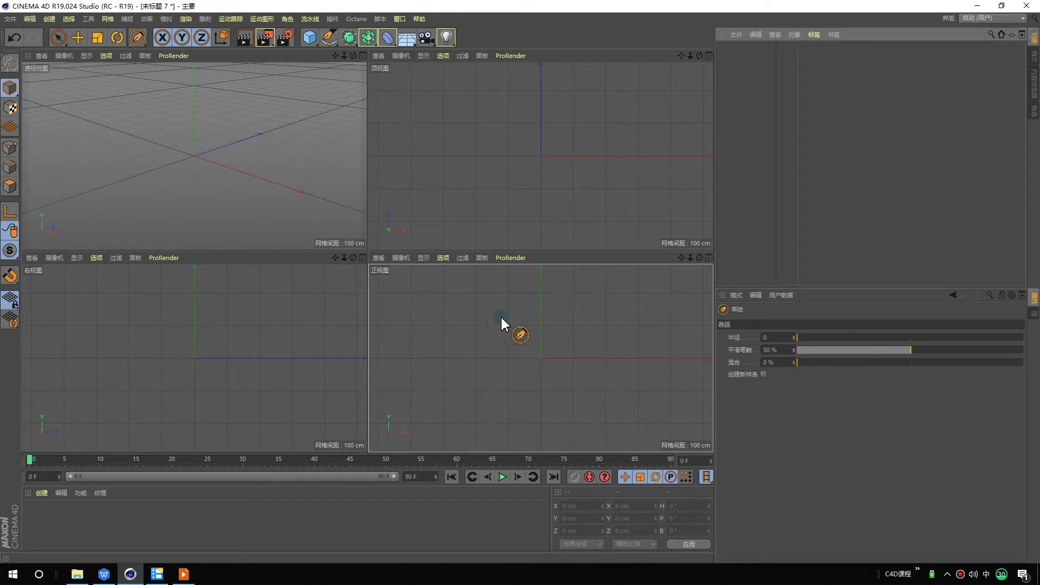
Step: Maximize the Front view, sketch a wavy vertical test line, and undo it
middle_click(476, 302)
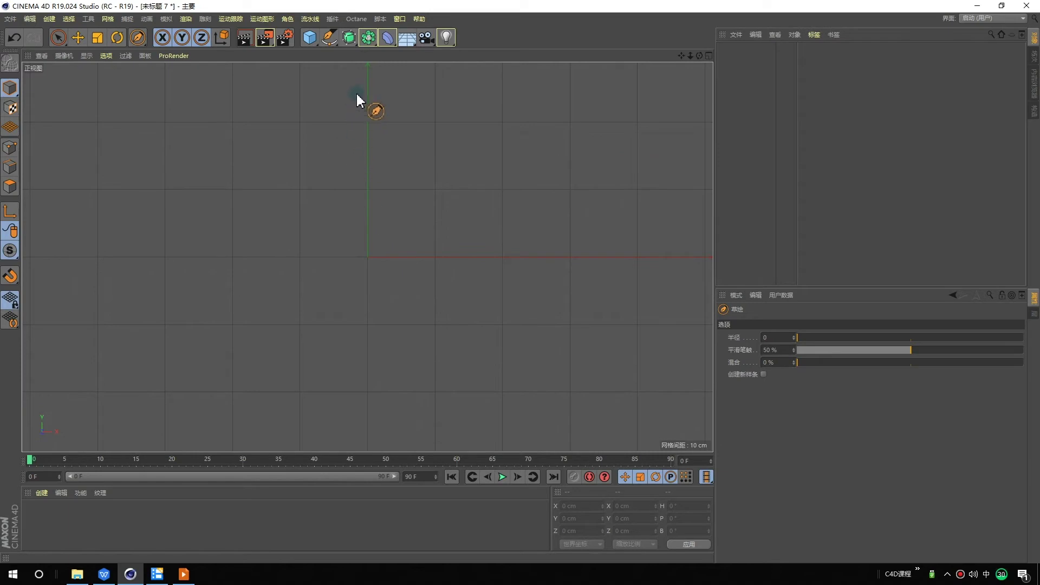
mouse_move(350, 100)
left_mouse_down()
mouse_move(323, 194)
mouse_move(339, 221)
mouse_move(323, 274)
mouse_move(342, 290)
mouse_move(324, 341)
mouse_move(362, 373)
left_mouse_up()
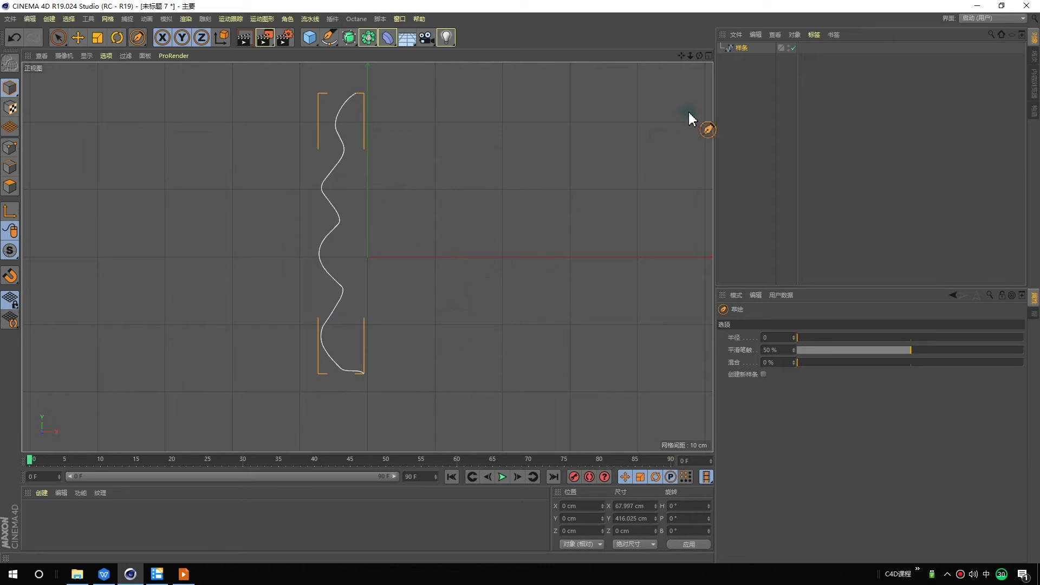
key("ctrl+z")
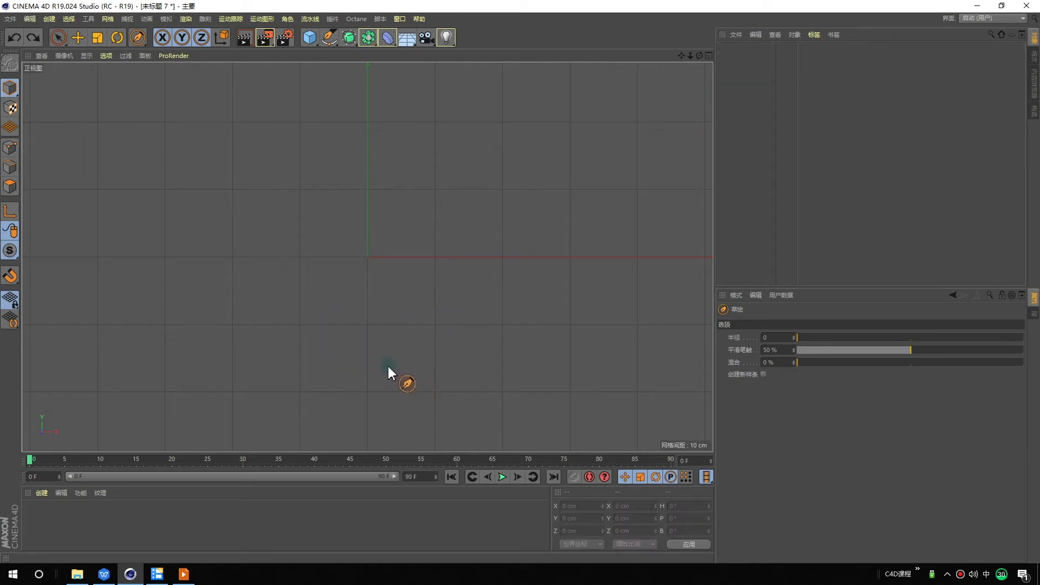
Step: Sketch a wavy spline up the front view, trying and undoing a middle stroke
mouse_move(386, 370)
left_mouse_down()
mouse_move(413, 186)
mouse_move(395, 156)
mouse_move(404, 86)
mouse_move(392, 65)
mouse_move(360, 76)
mouse_move(343, 96)
mouse_move(349, 148)
mouse_move(323, 223)
mouse_move(339, 251)
mouse_move(332, 375)
mouse_move(349, 378)
left_mouse_up()
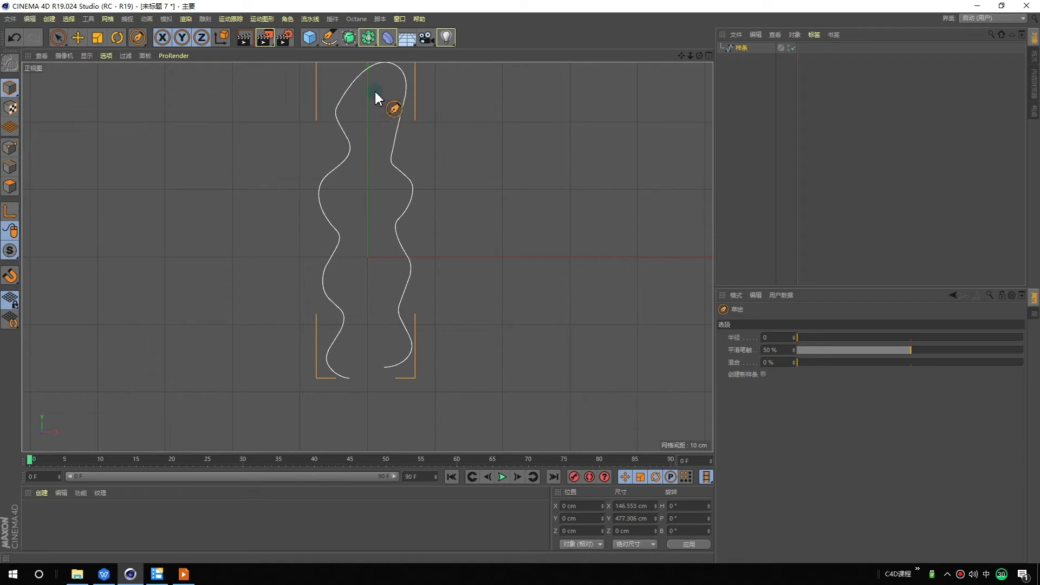
left_click_drag(376, 93, 342, 430)
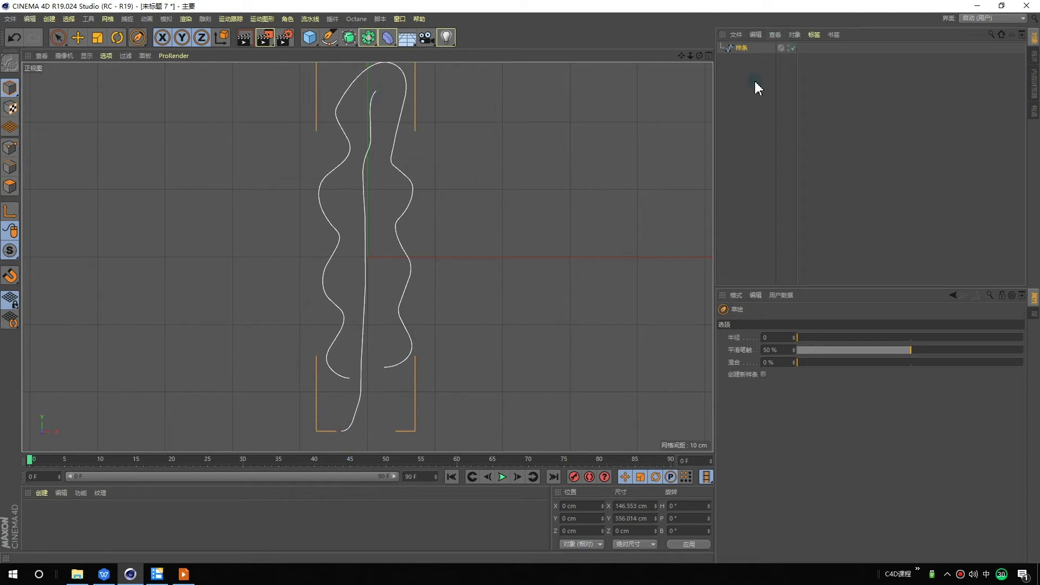
left_click(742, 49)
key("ctrl+z")
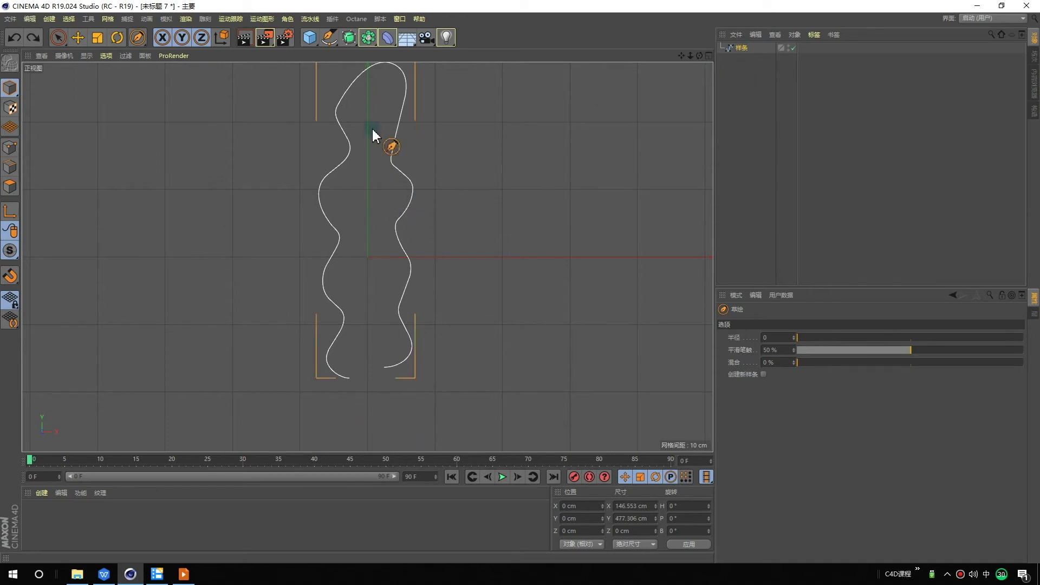
Step: Delete the separate extra stroke and extend the original spline down inside the loop
left_click(777, 86)
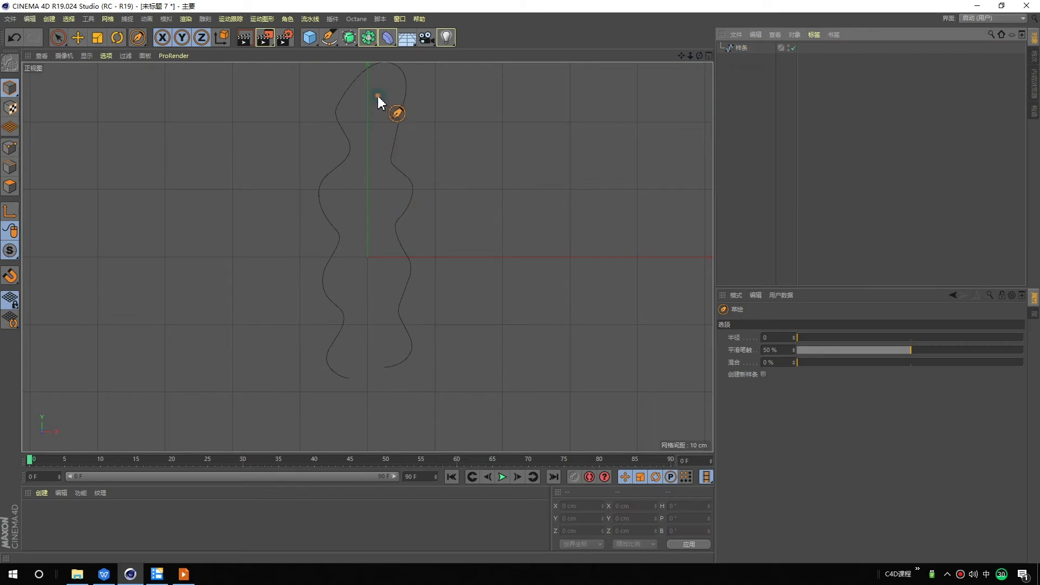
left_click_drag(377, 96, 342, 414)
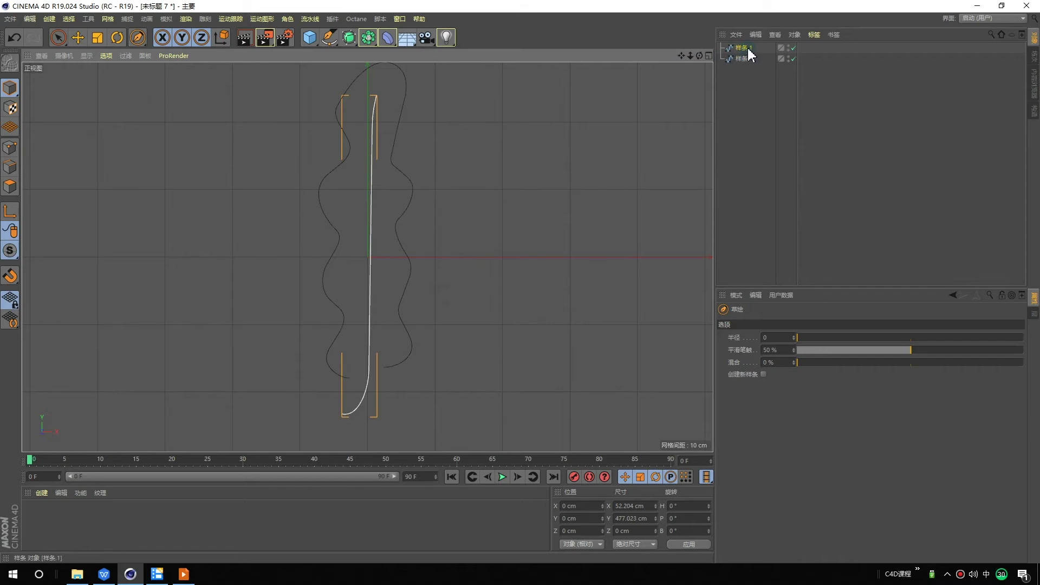
key("Delete")
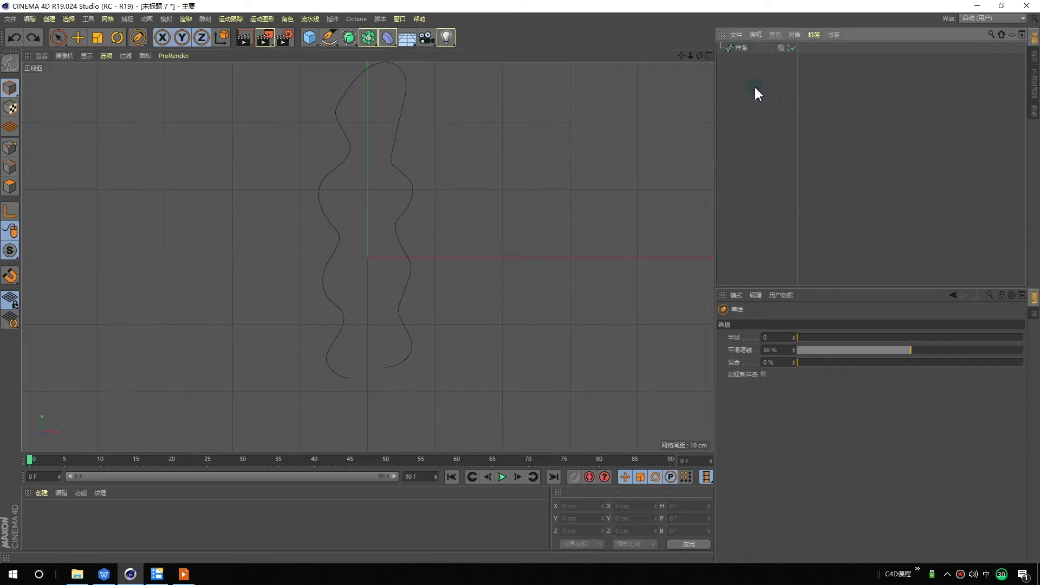
left_click(742, 49)
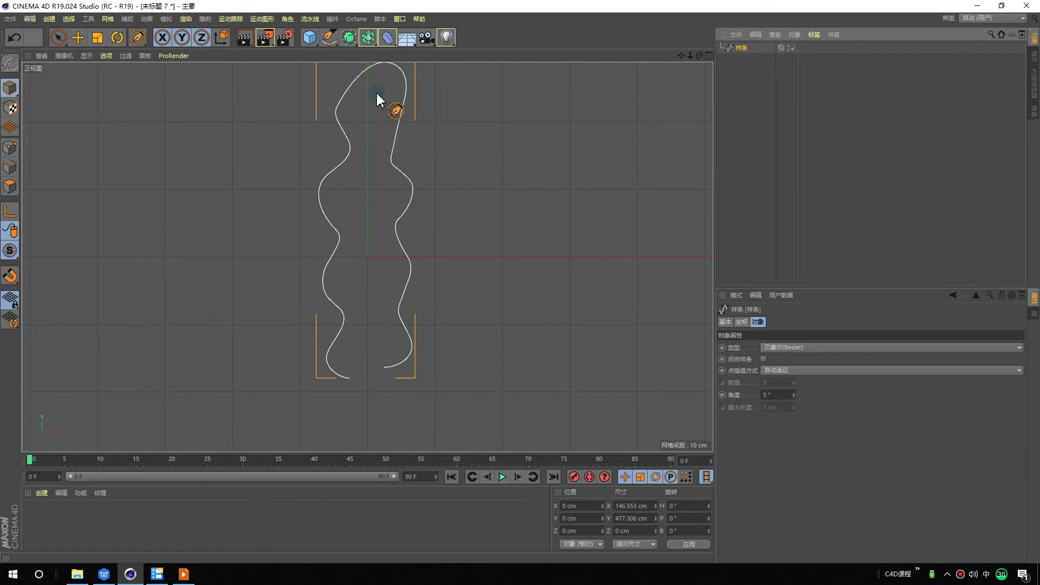
left_click_drag(377, 85, 368, 343)
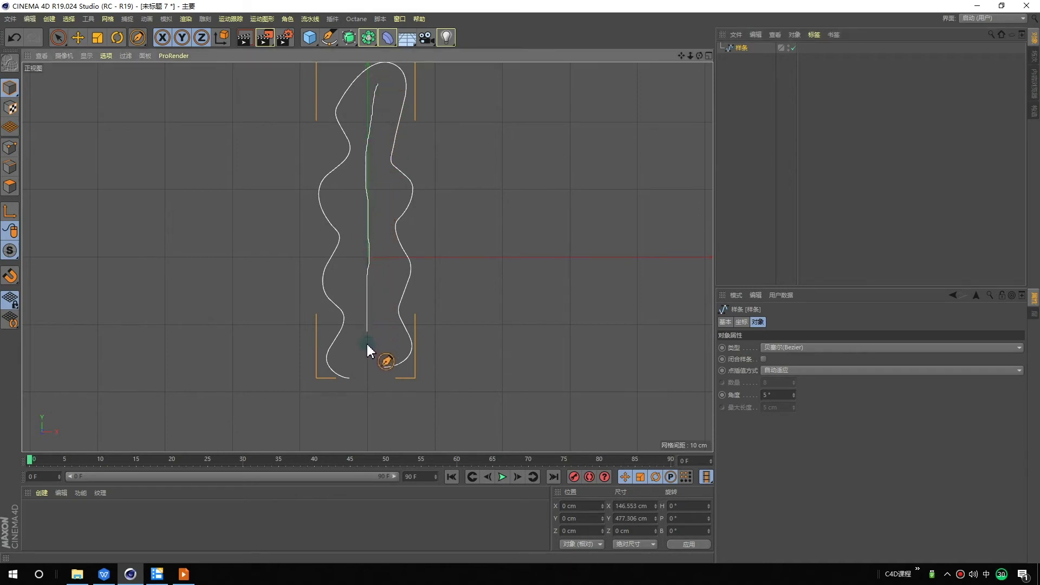
left_click_drag(355, 410, 345, 411)
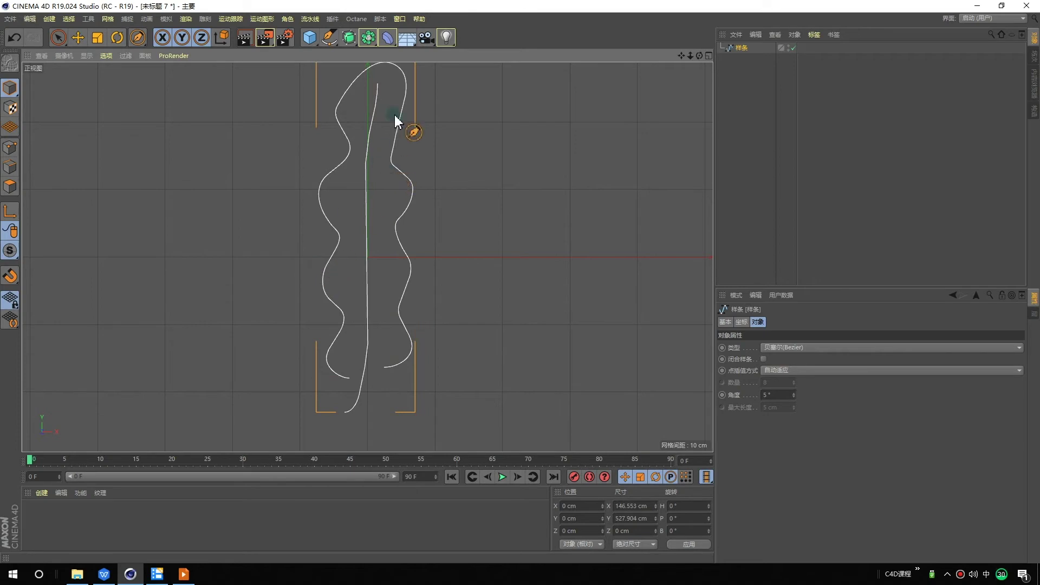
Step: Pan the front view to frame the spline and bring up the spline tools
middle_click_drag(434, 162, 441, 202, "alt")
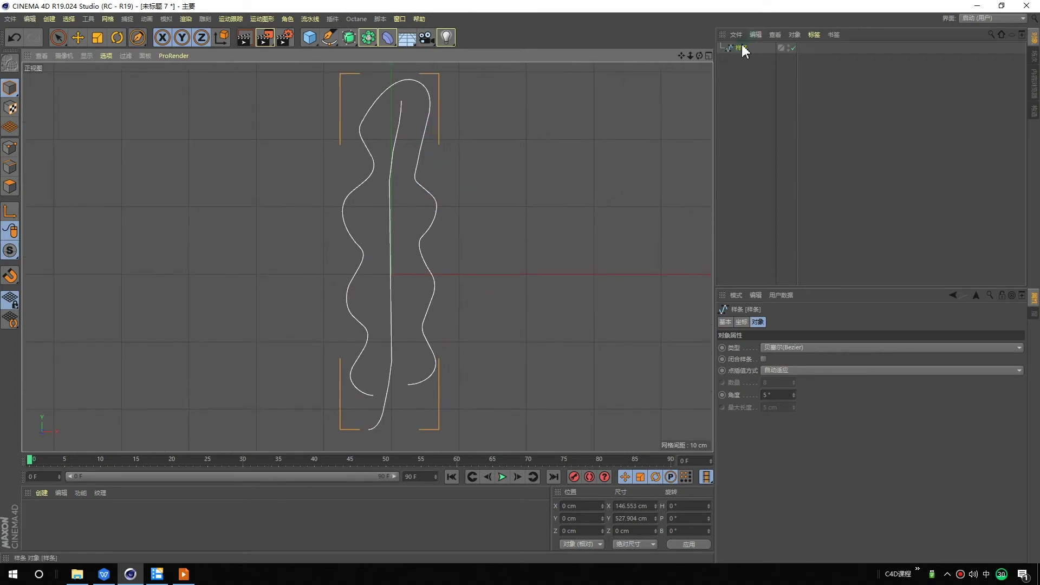
middle_click_drag(405, 192, 395, 223, "alt")
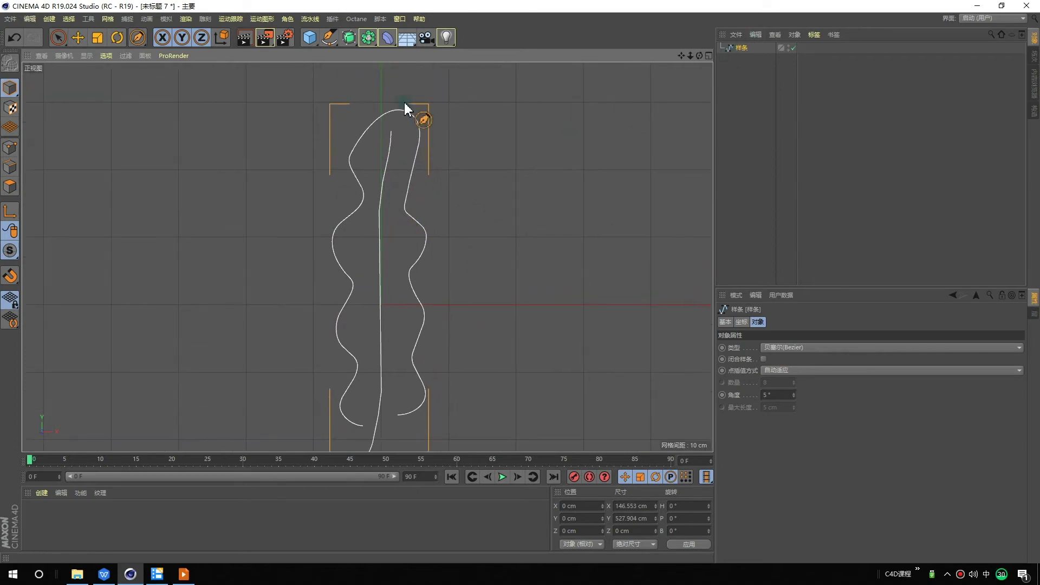
left_click(332, 44)
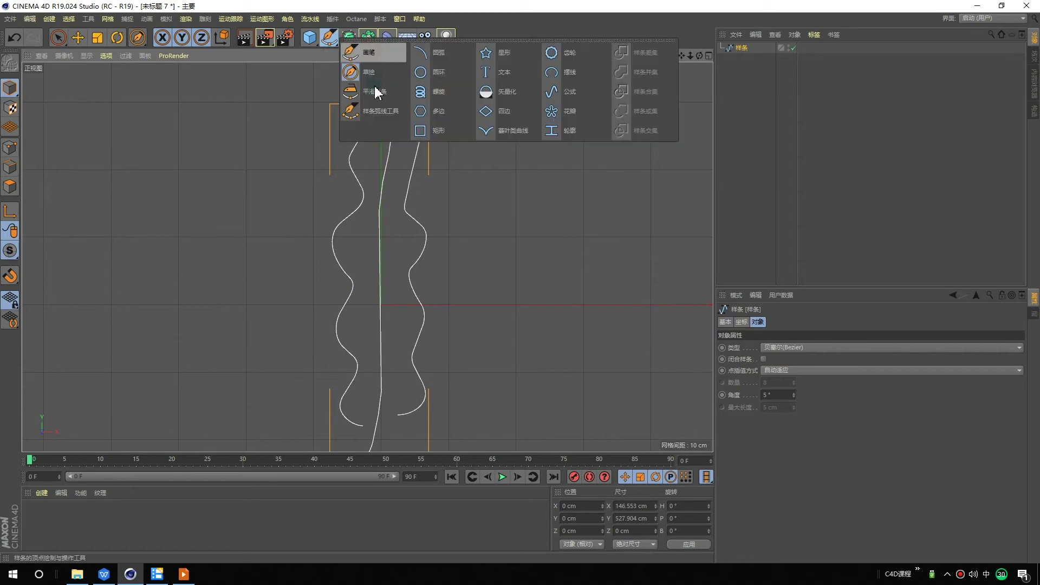
Step: Smooth the left strand, the right curve's bottom, and the middle line's lower section
left_click(374, 97)
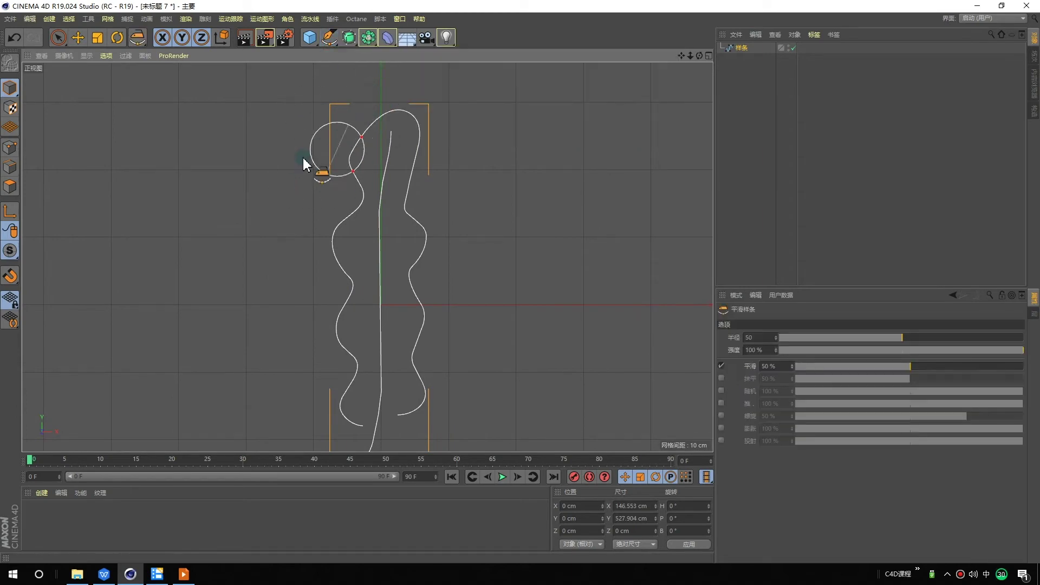
left_click_drag(347, 120, 310, 374)
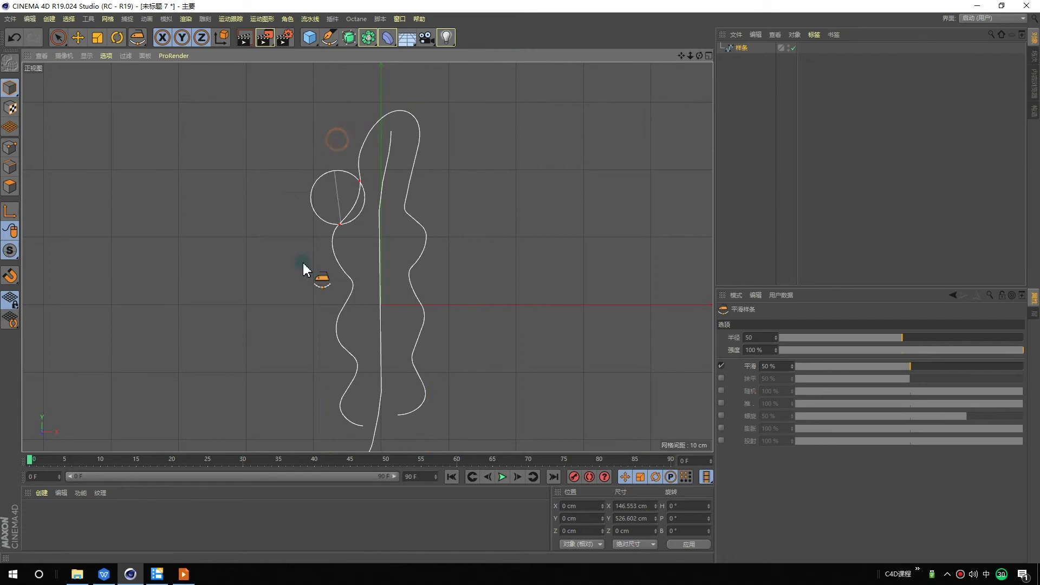
scroll(313, 385, "down", 2)
scroll(336, 303, "up", 3)
left_click_drag(330, 166, 325, 319)
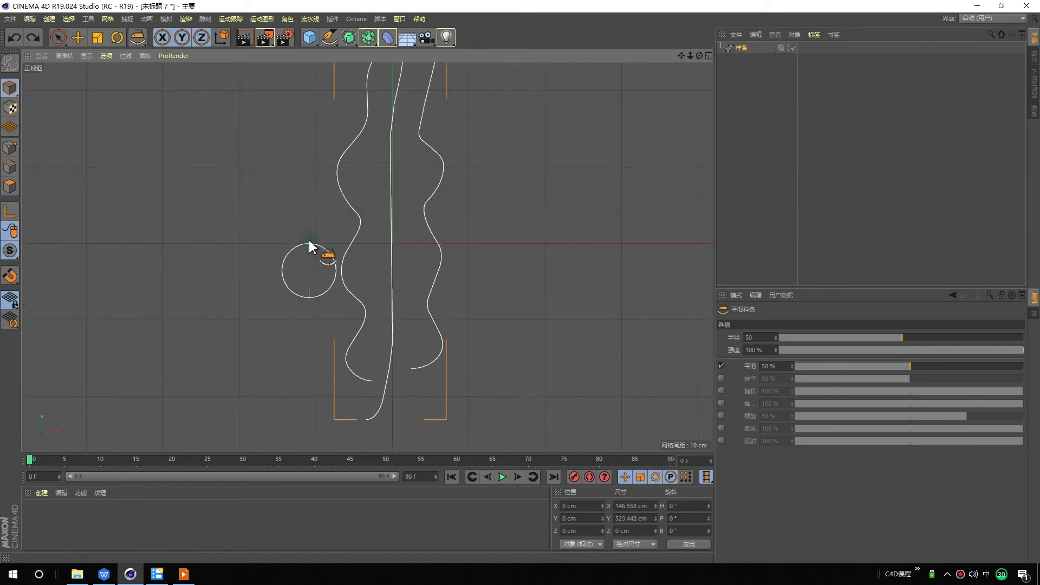
left_click_drag(313, 260, 319, 395)
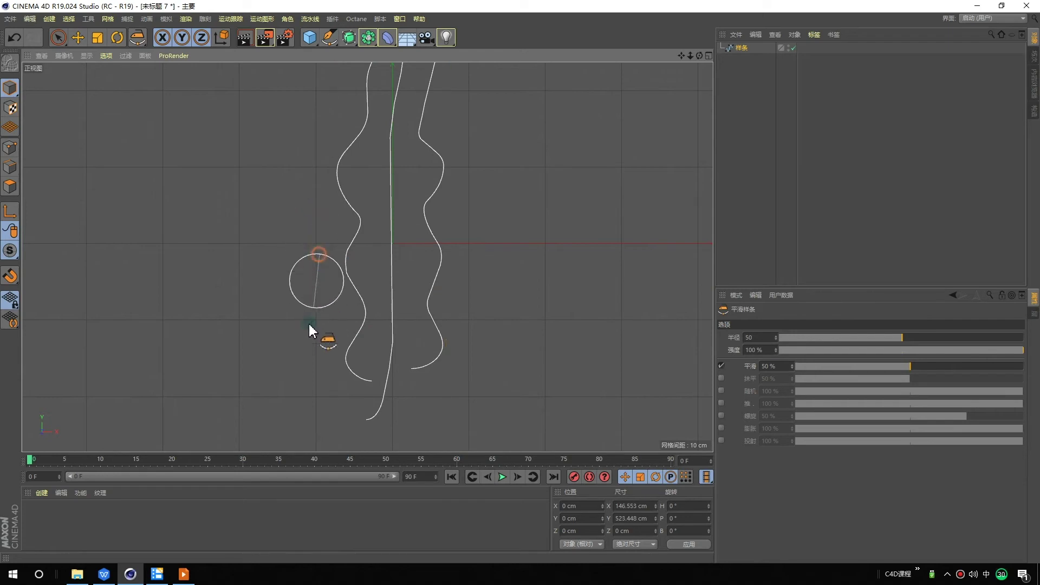
mouse_move(454, 386)
left_mouse_down()
mouse_move(425, 434)
mouse_move(440, 411)
left_mouse_up()
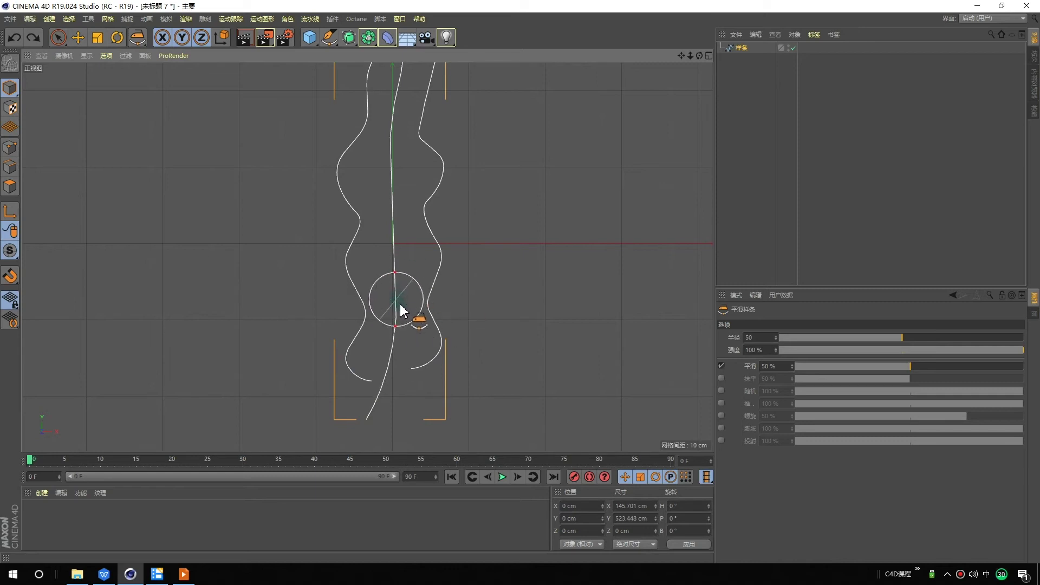
left_click_drag(402, 323, 405, 240)
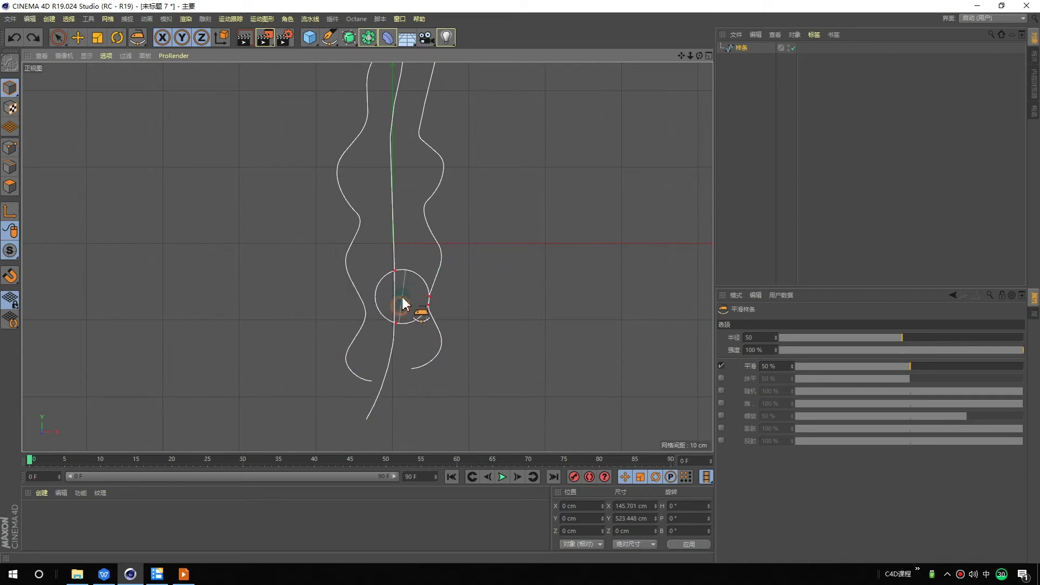
Step: Set the smoothing radius to 35, straighten the middle line, then raise the radius to 42
middle_click_drag(538, 213, 528, 214)
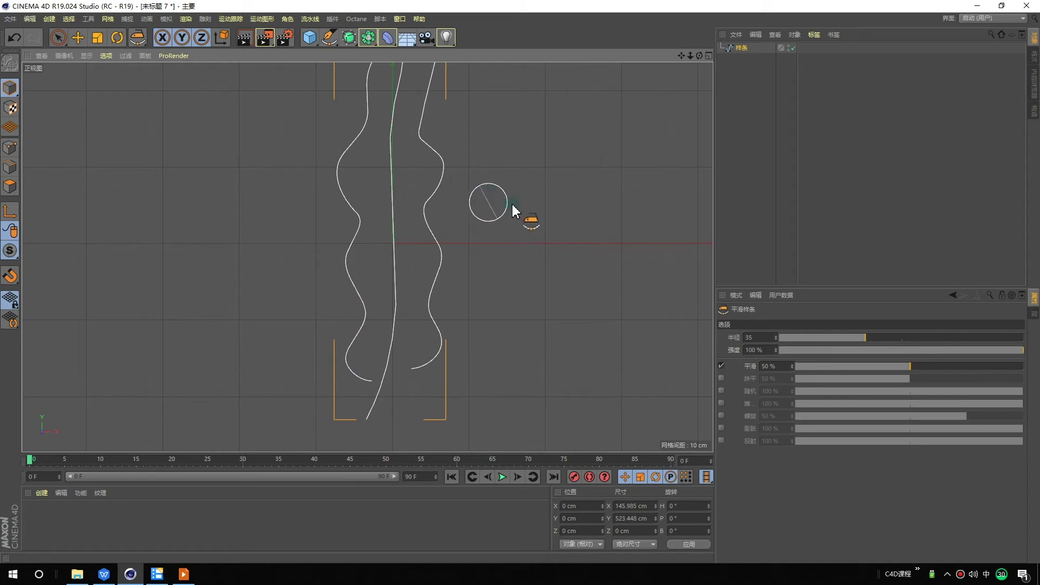
middle_click_drag(528, 203, 521, 205)
left_click(821, 337)
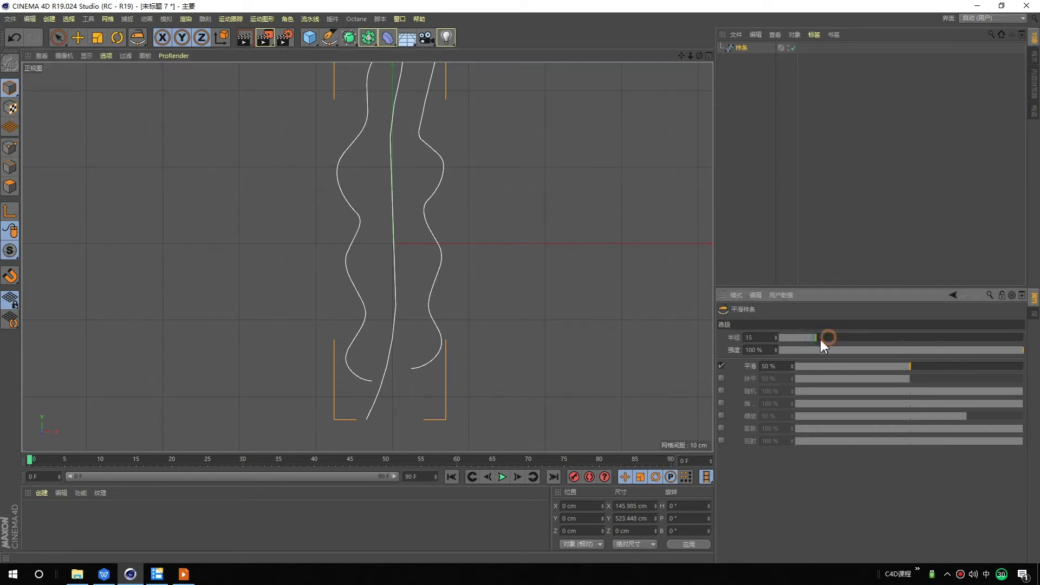
left_click(390, 140)
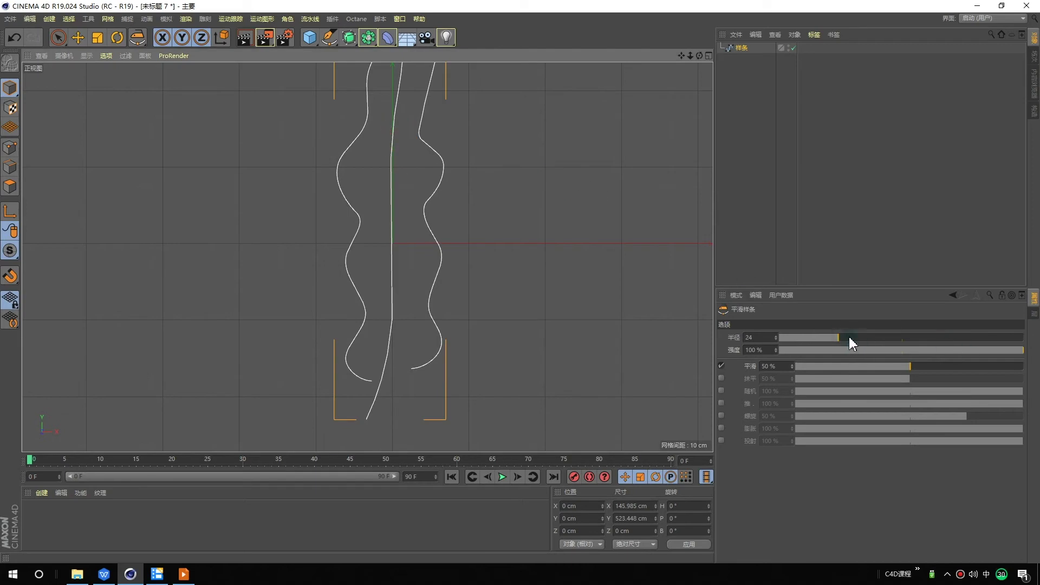
left_click_drag(849, 336, 882, 337)
mouse_move(430, 174)
middle_mouse_down("alt")
mouse_move(457, 266)
mouse_move(455, 223)
middle_mouse_up("alt")
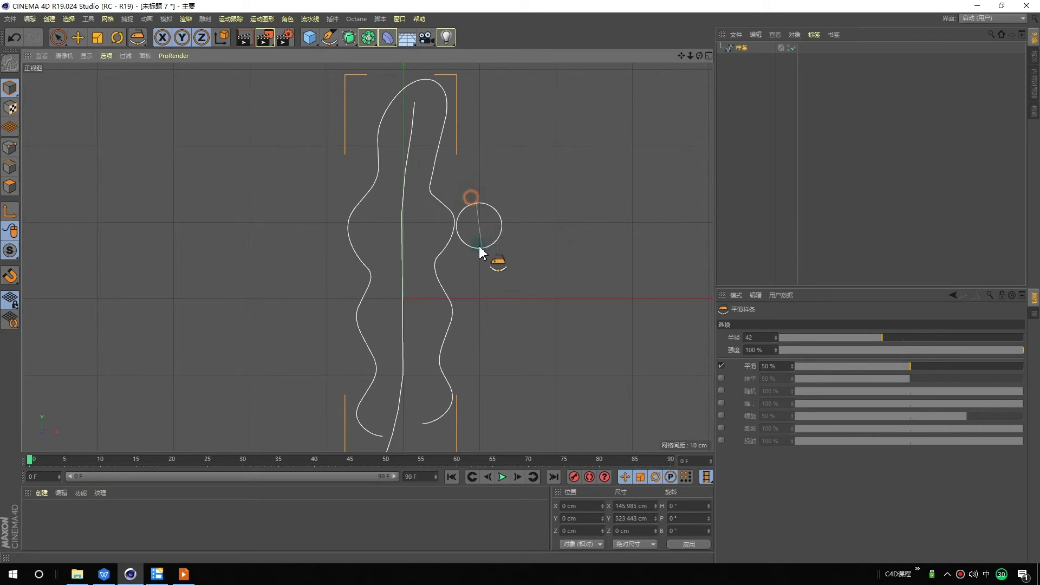
Step: Smooth the right edge, the upper right contour, and the left contour's kink
left_click_drag(466, 194, 463, 208)
middle_click_drag(476, 228, 458, 146, "alt")
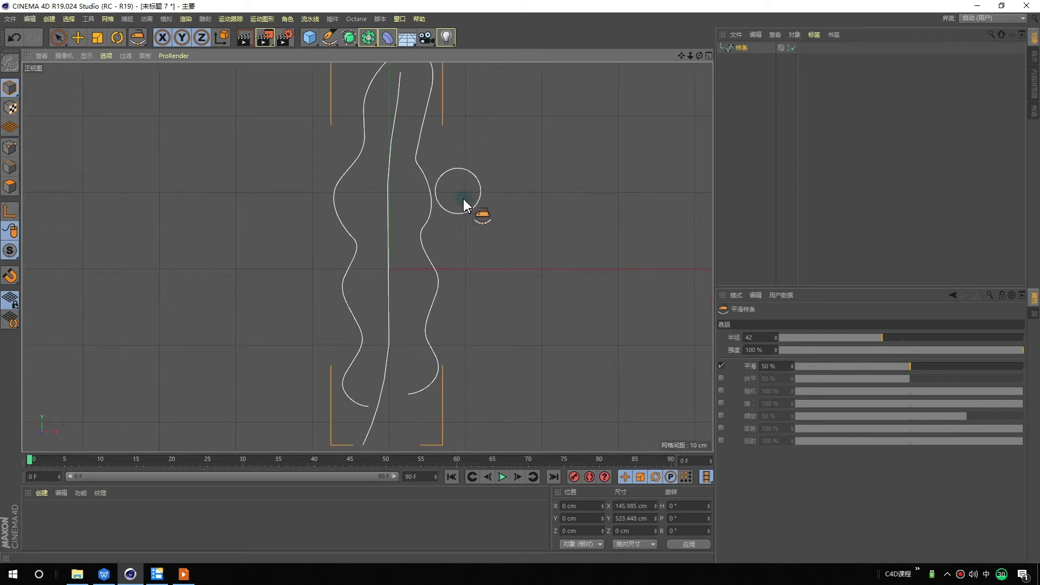
left_click(421, 108)
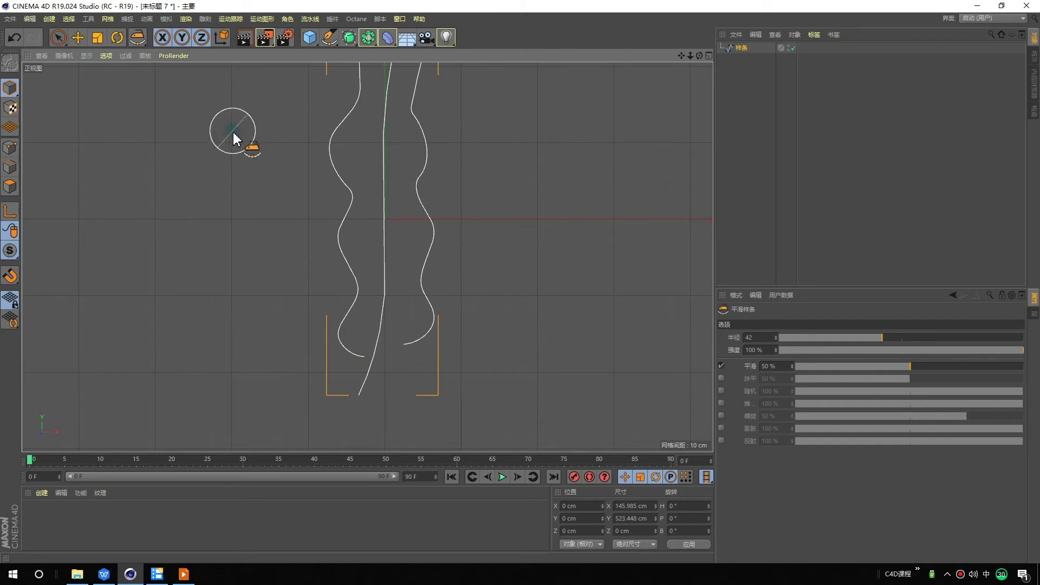
left_click(331, 182)
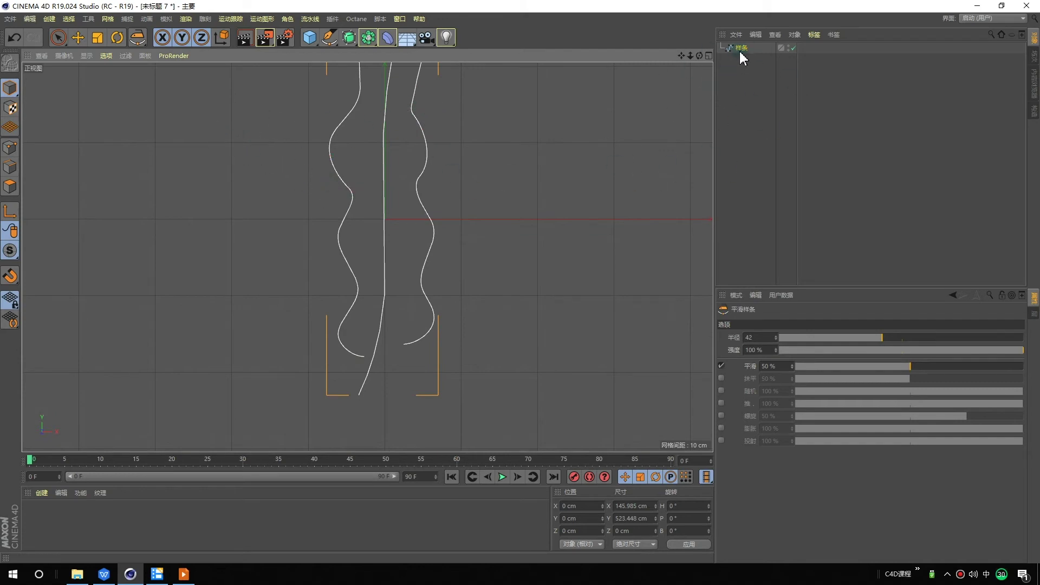
left_click(77, 38)
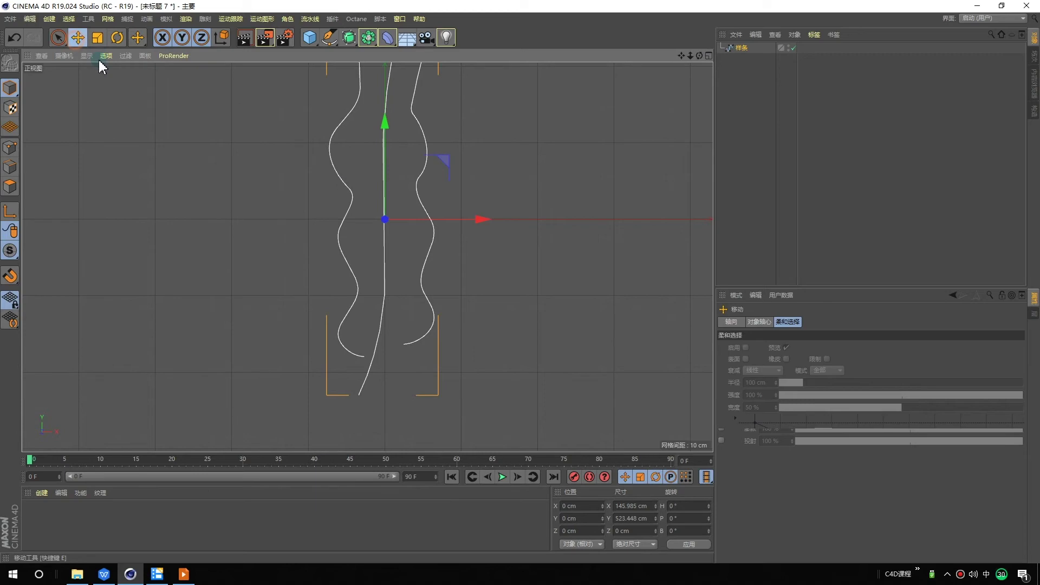
Step: In Points mode, move the middle strand's bottom point to X -3.675 cm, Y -248.516 cm
left_click(13, 152)
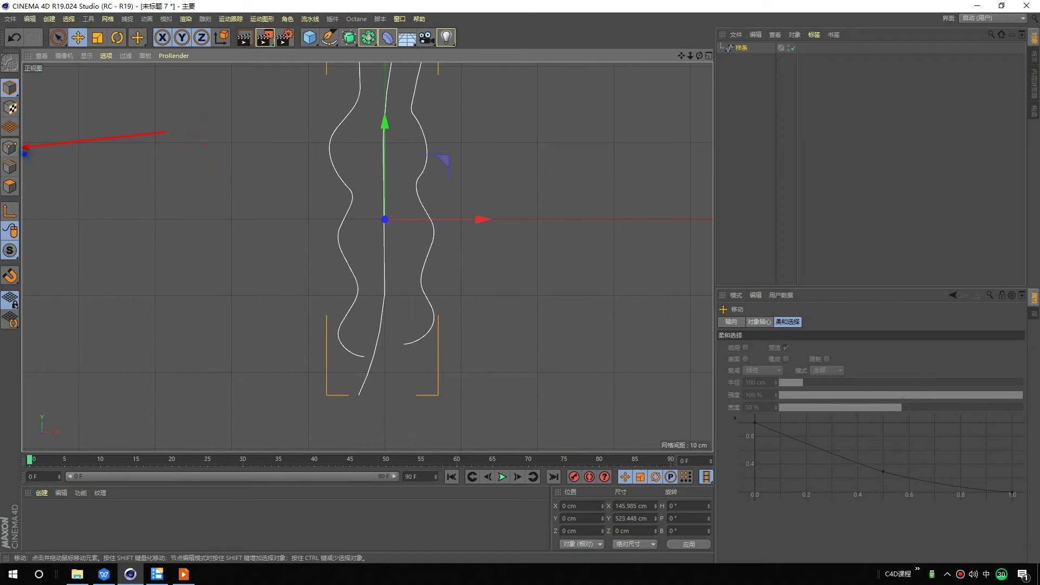
left_click(12, 152)
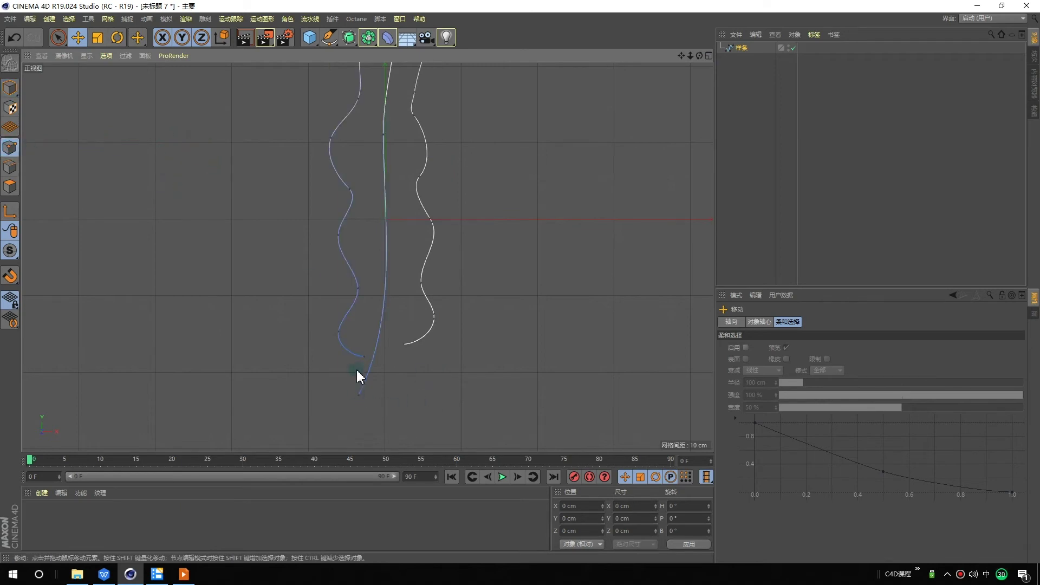
left_click(378, 403)
left_click_drag(447, 395, 464, 397)
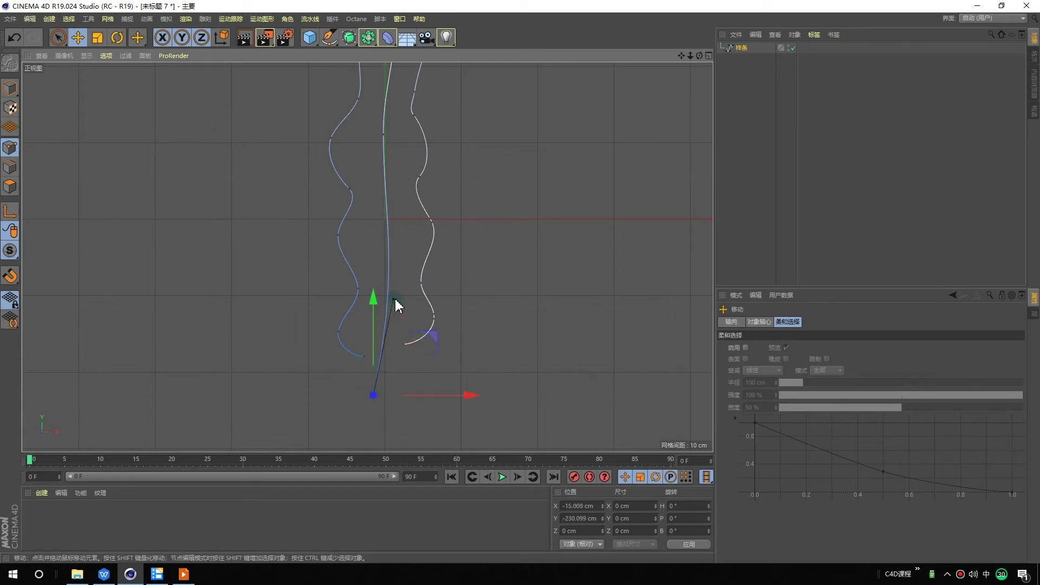
mouse_move(470, 395)
left_mouse_down()
mouse_move(422, 303)
mouse_move(390, 293)
left_mouse_up()
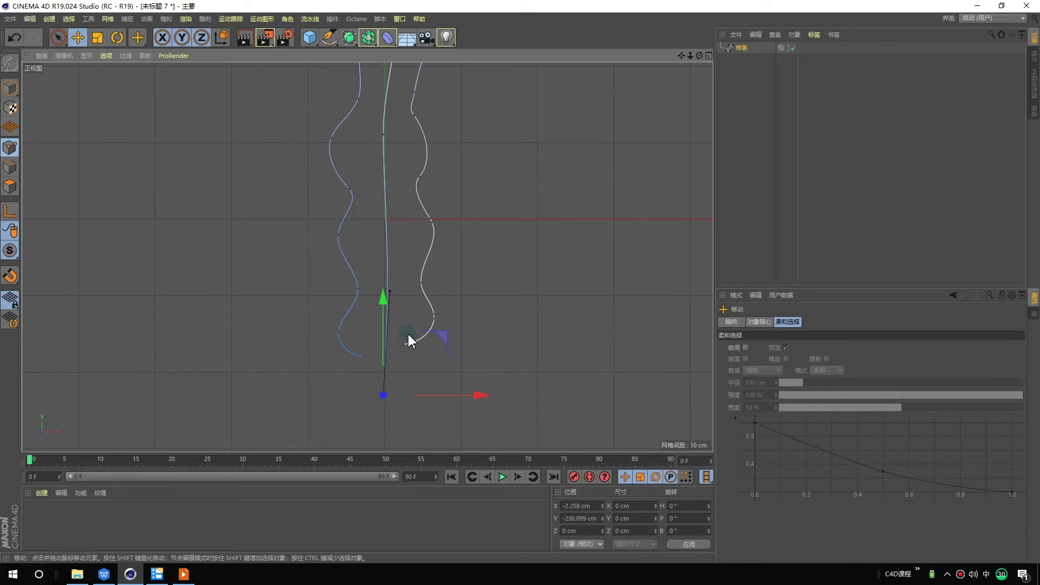
left_click_drag(436, 339, 437, 352)
Step: Cycle through edge and polygon modes, return to Points mode, and zoom onto the top loop
key("Return")
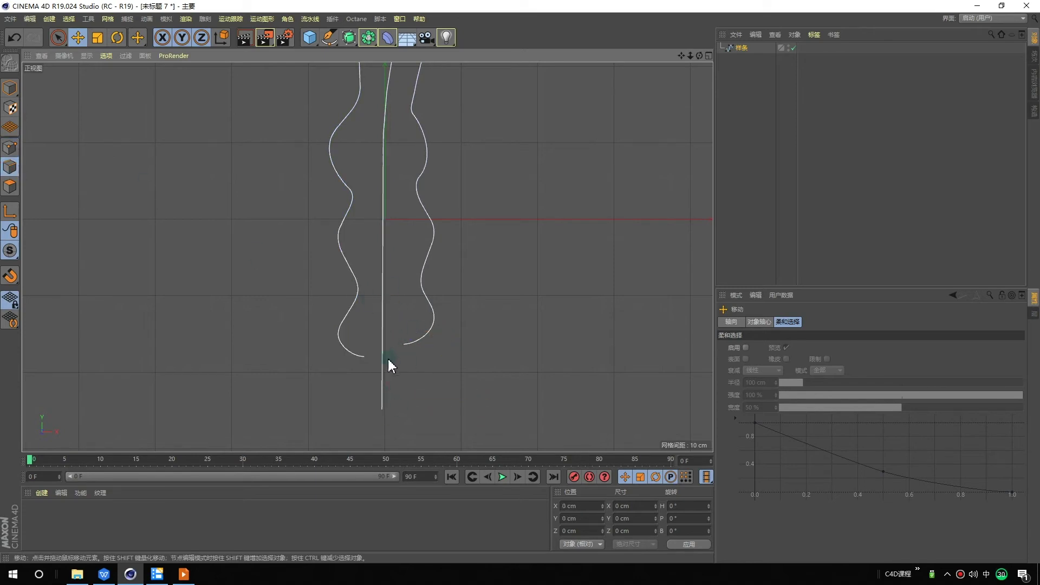
key("Return")
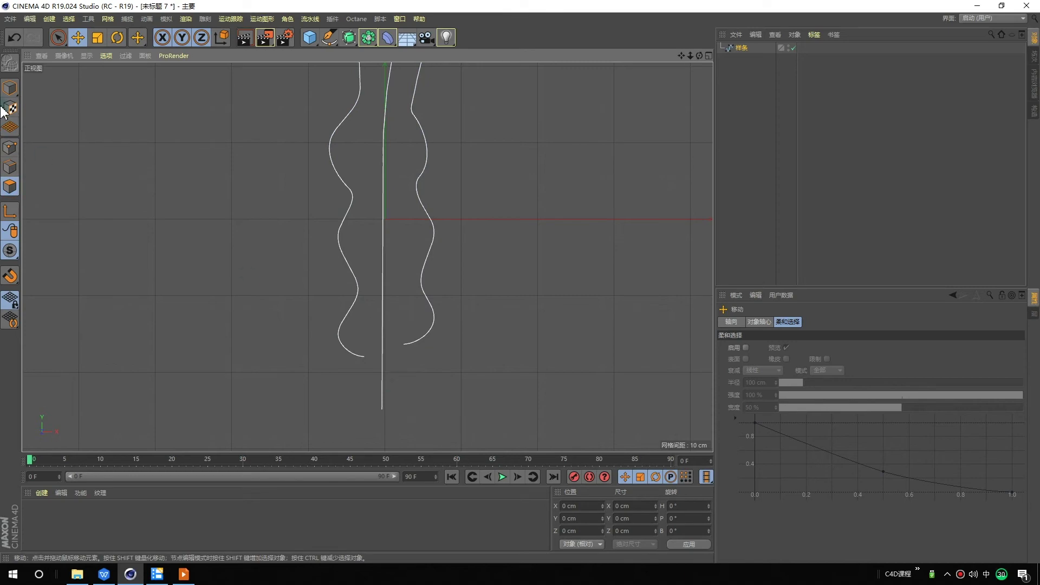
left_click(10, 91)
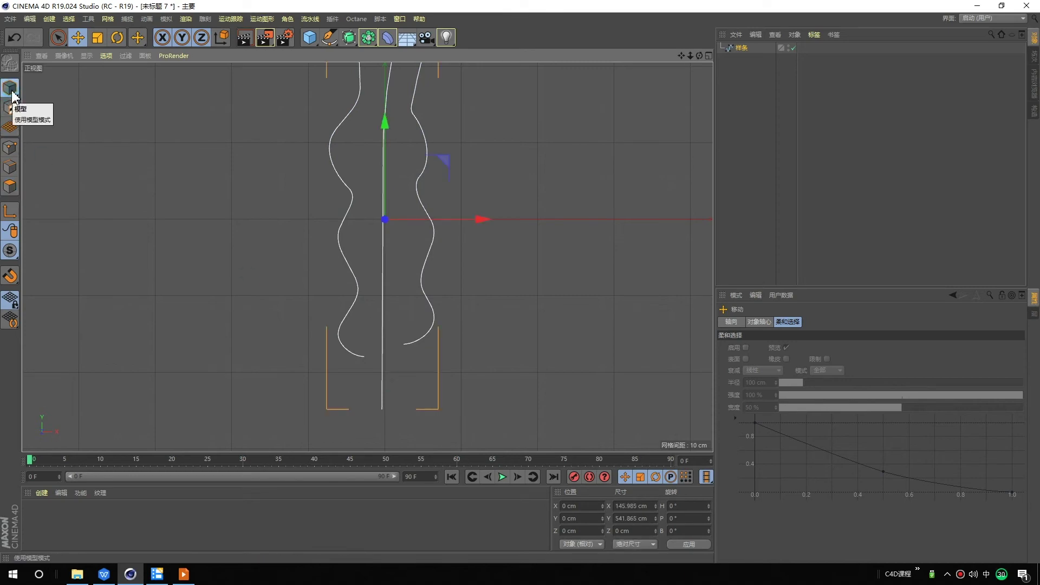
left_click(10, 147)
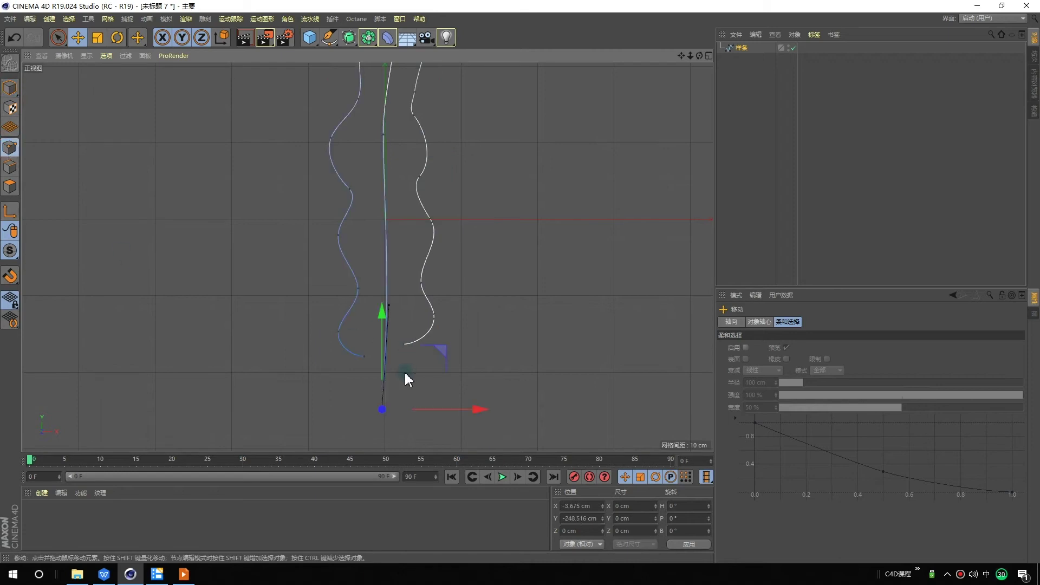
scroll(425, 130, "down", 2)
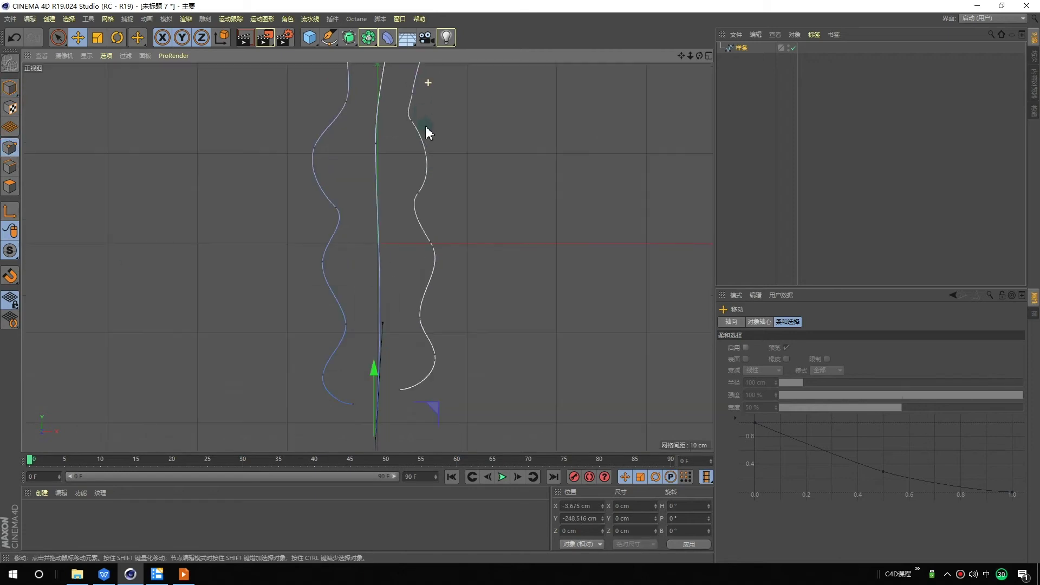
scroll(425, 135, "down", 1)
scroll(390, 174, "up", 2)
scroll(387, 162, "up", 2)
scroll(388, 162, "up", 2)
Step: With Sketch active, add a stroke near the stem top and several branches off the stem
left_click_drag(329, 37, 371, 72)
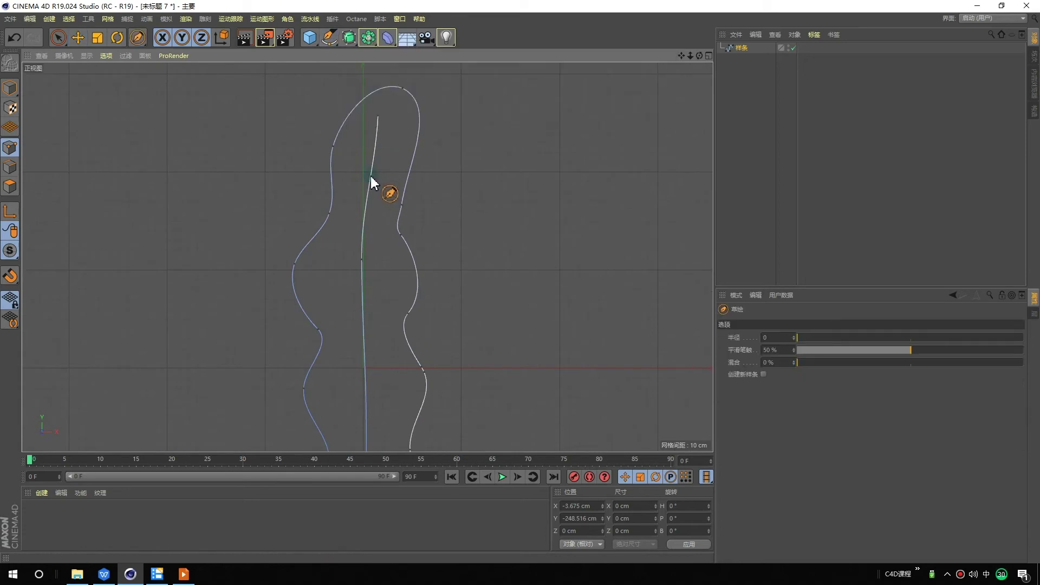
left_click_drag(360, 139, 369, 174)
left_click_drag(362, 248, 378, 224)
left_click_drag(362, 318, 393, 276)
scroll(366, 352, "up", 2)
middle_click_drag(366, 353, 366, 272, "alt")
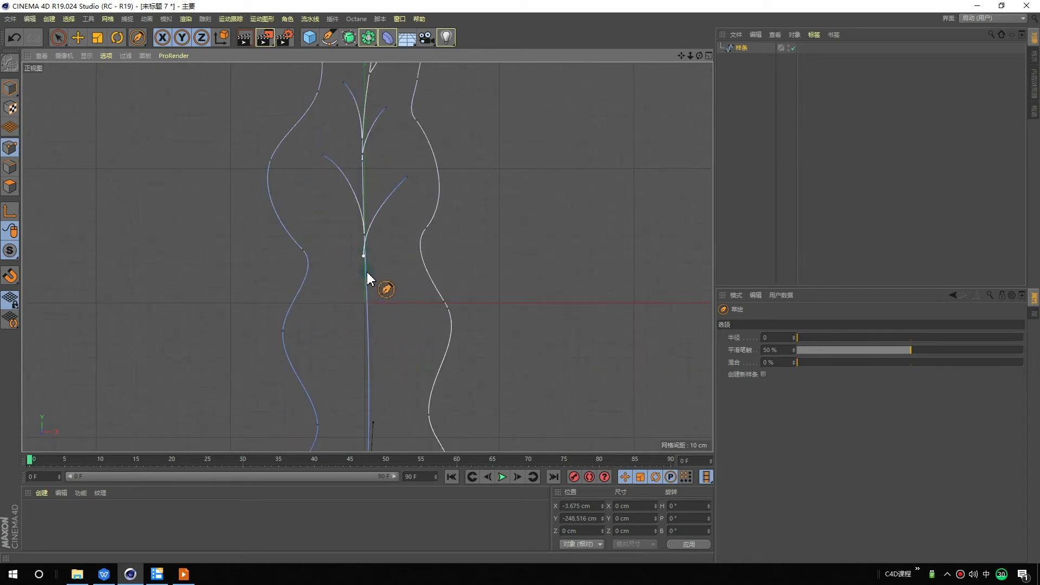
left_click_drag(366, 258, 404, 193)
middle_click_drag(395, 329, 417, 269, "alt")
Step: Sketch three more up-left branches off the stem, then zoom out to four viewports
left_click_drag(390, 278, 356, 234)
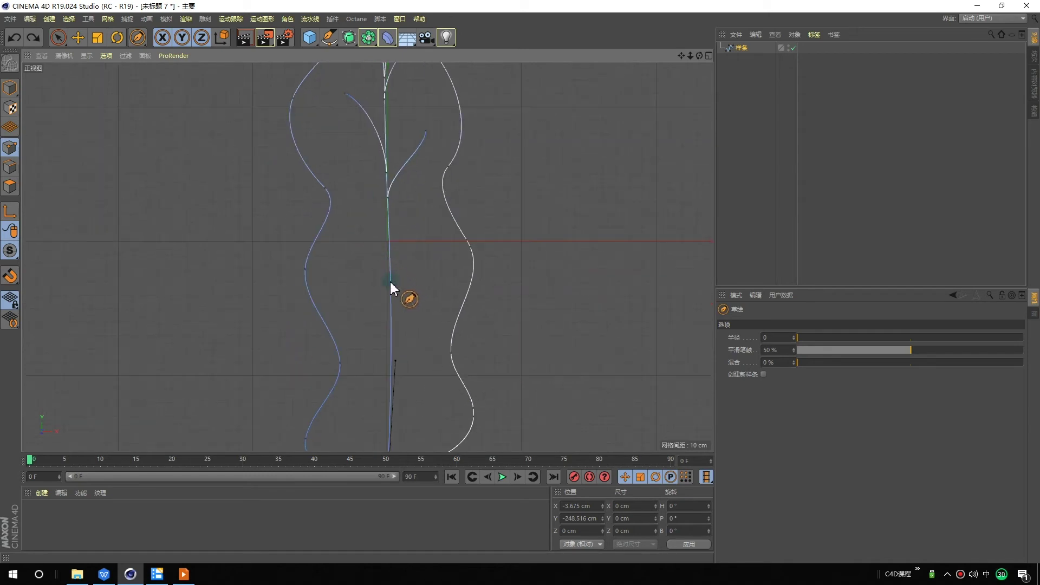
left_click_drag(390, 280, 352, 228)
middle_click_drag(399, 255, 398, 209, "alt")
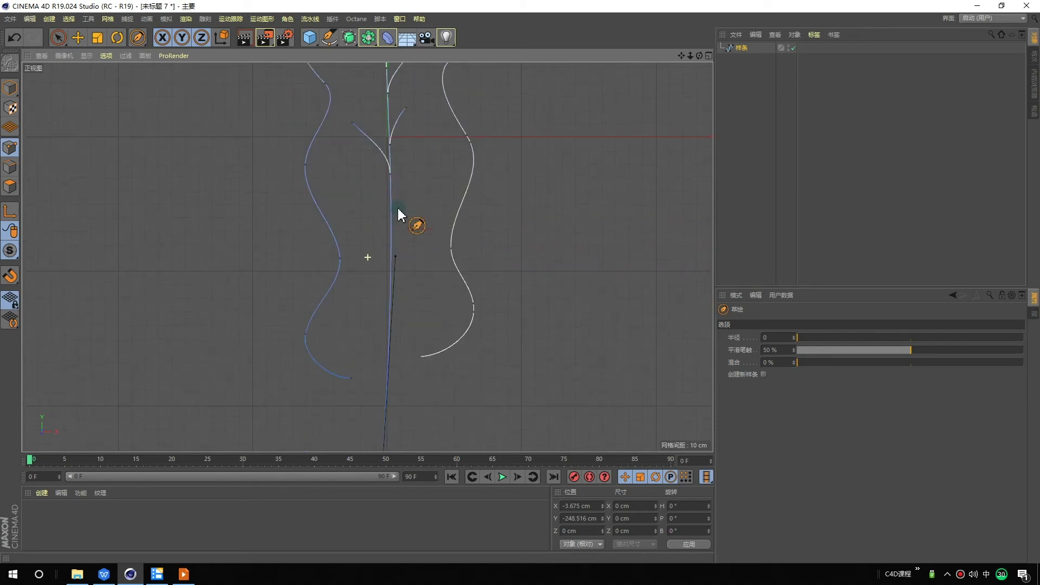
left_click_drag(390, 244, 353, 188)
left_click_drag(389, 340, 358, 268)
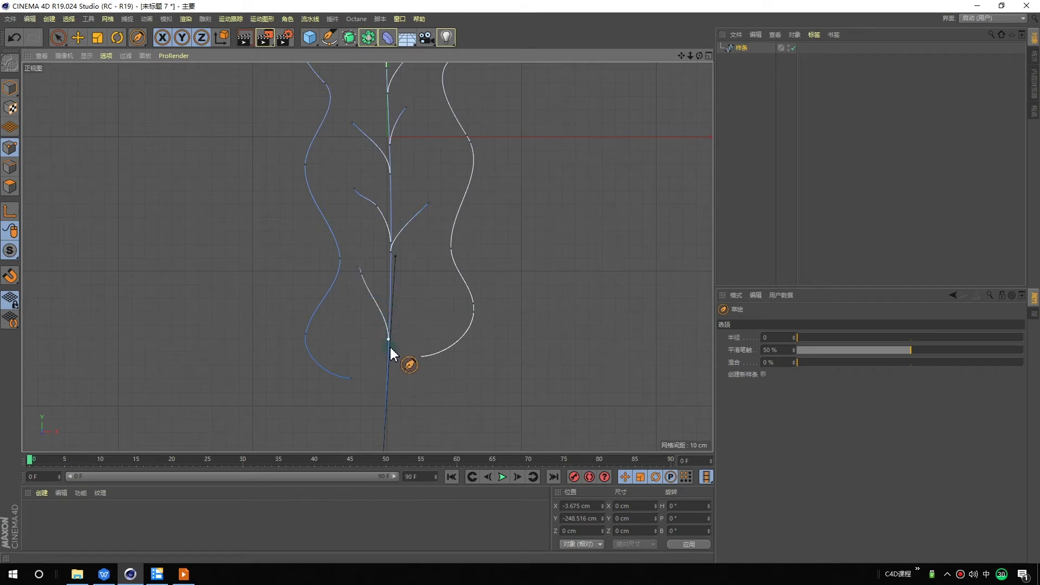
scroll(432, 269, "down", 2)
scroll(399, 283, "down", 2)
scroll(448, 305, "down", 2)
scroll(402, 186, "down", 2)
scroll(411, 297, "up", 3)
scroll(404, 232, "down", 1)
middle_click(457, 223)
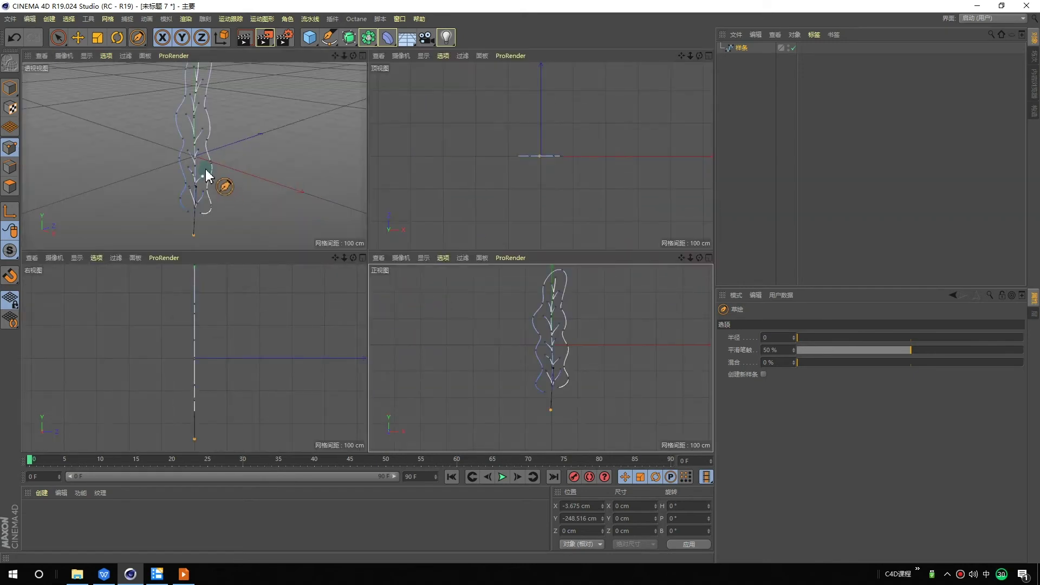
Step: Orbit the leaf sketch in perspective view and render a quick preview
middle_click(209, 174)
mouse_move(433, 193)
left_mouse_down("alt")
mouse_move(480, 262)
mouse_move(421, 206)
mouse_move(428, 231)
mouse_move(412, 248)
mouse_move(398, 227)
mouse_move(390, 288)
mouse_move(376, 307)
mouse_move(369, 243)
mouse_move(498, 243)
mouse_move(382, 229)
mouse_move(373, 207)
mouse_move(392, 271)
mouse_move(400, 264)
mouse_move(365, 294)
mouse_move(371, 241)
mouse_move(401, 267)
mouse_move(396, 201)
left_mouse_up("alt")
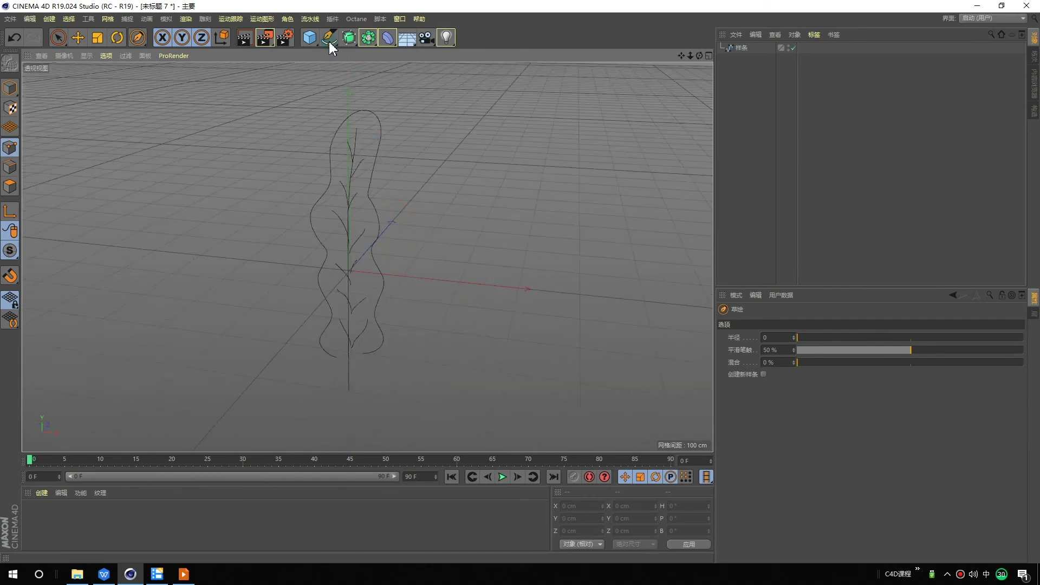
left_click(329, 37)
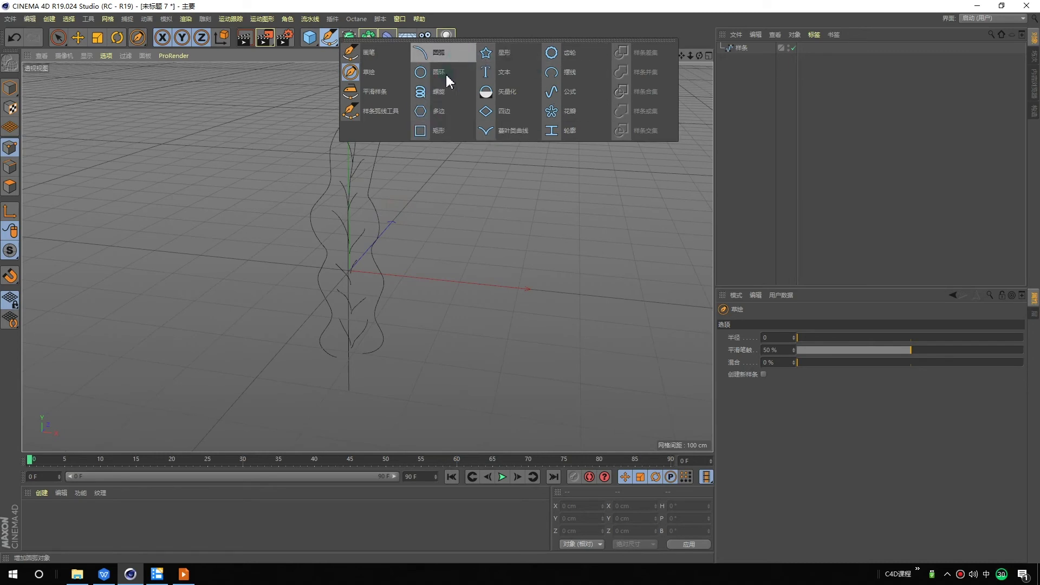
left_click(376, 79)
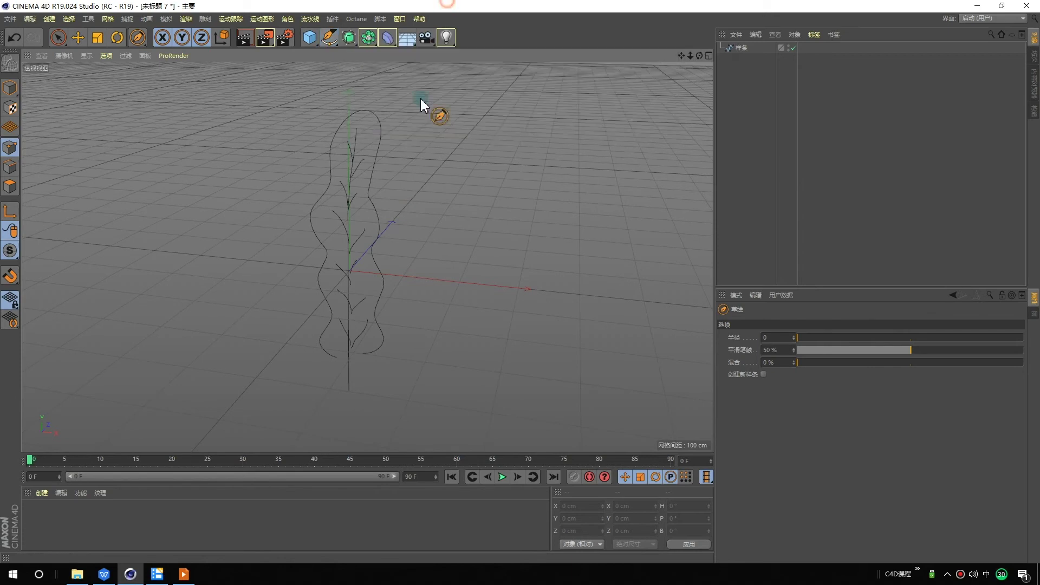
left_click(265, 38)
scroll(299, 240, "down", 2)
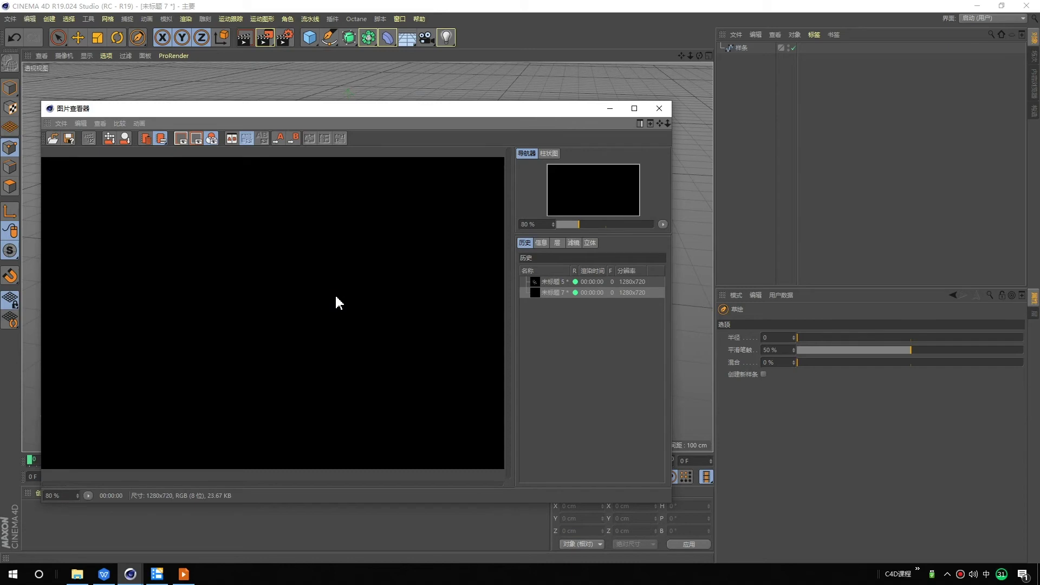
left_click(659, 108)
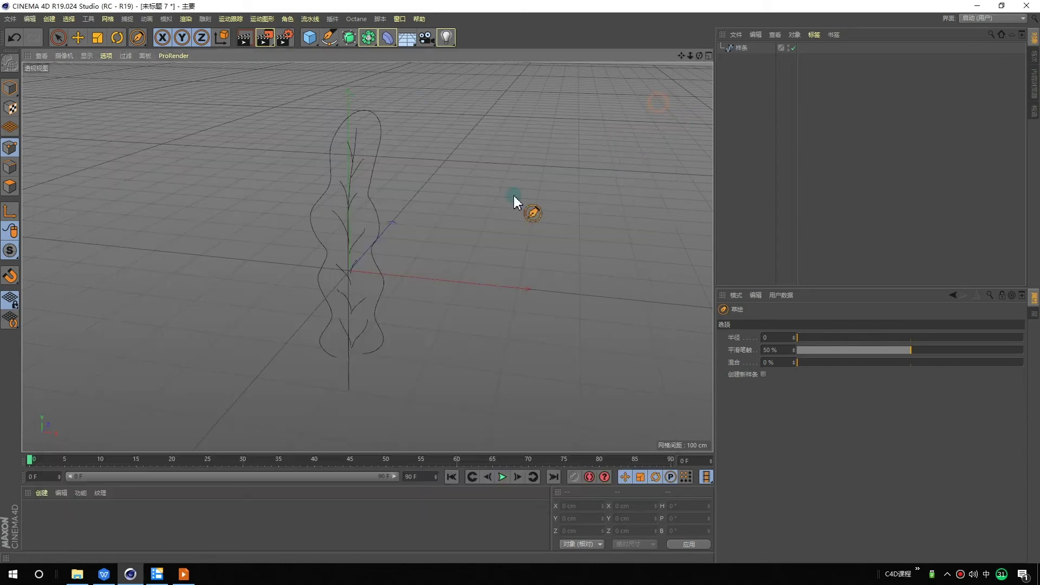
Step: Pick the Move tool, dismiss the generator list unused, and maximize the Front view
left_click(76, 39)
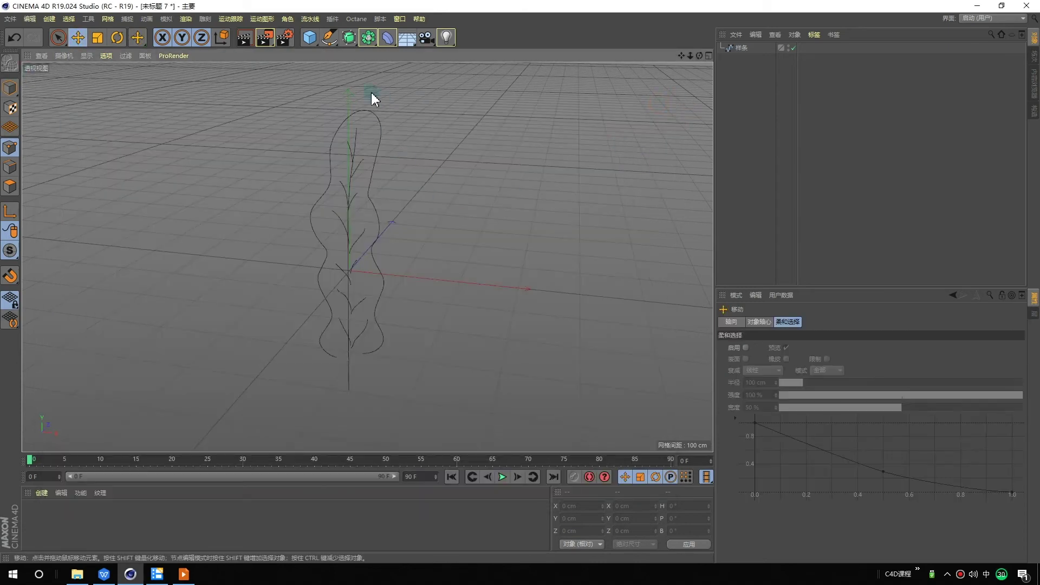
left_click_drag(333, 38, 352, 35)
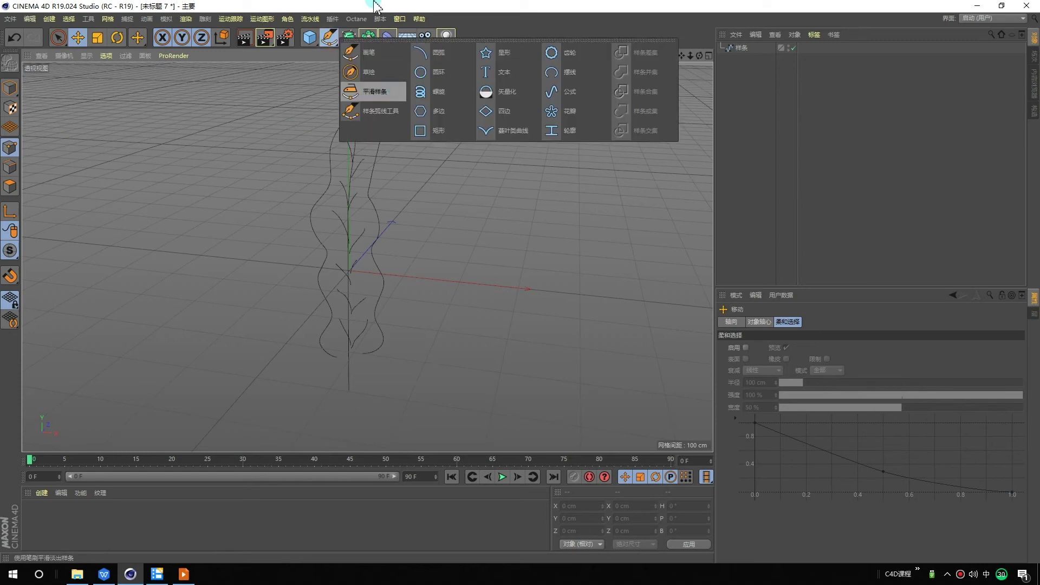
left_click(348, 43)
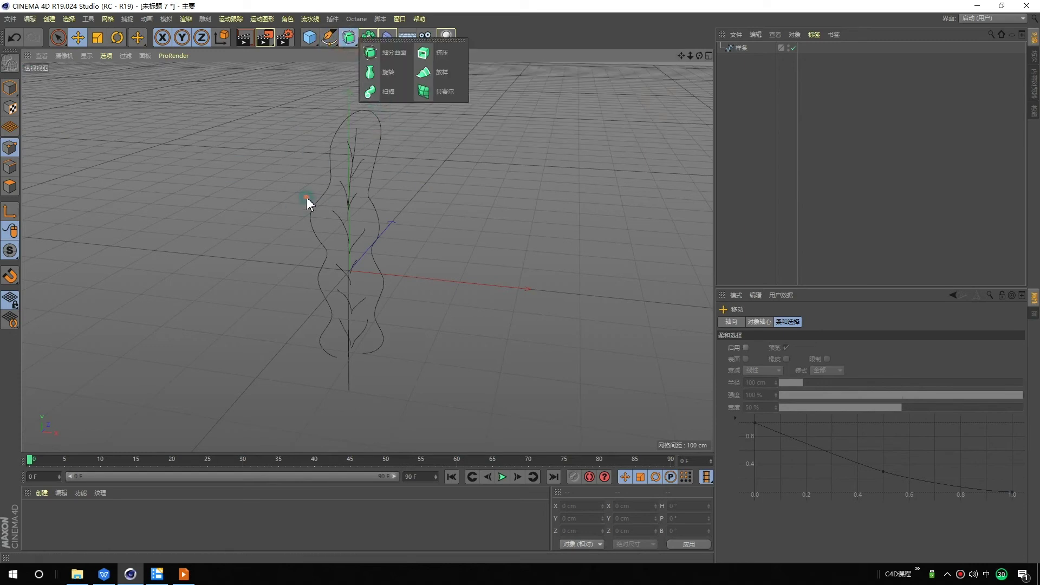
left_click(307, 198)
middle_click(350, 301)
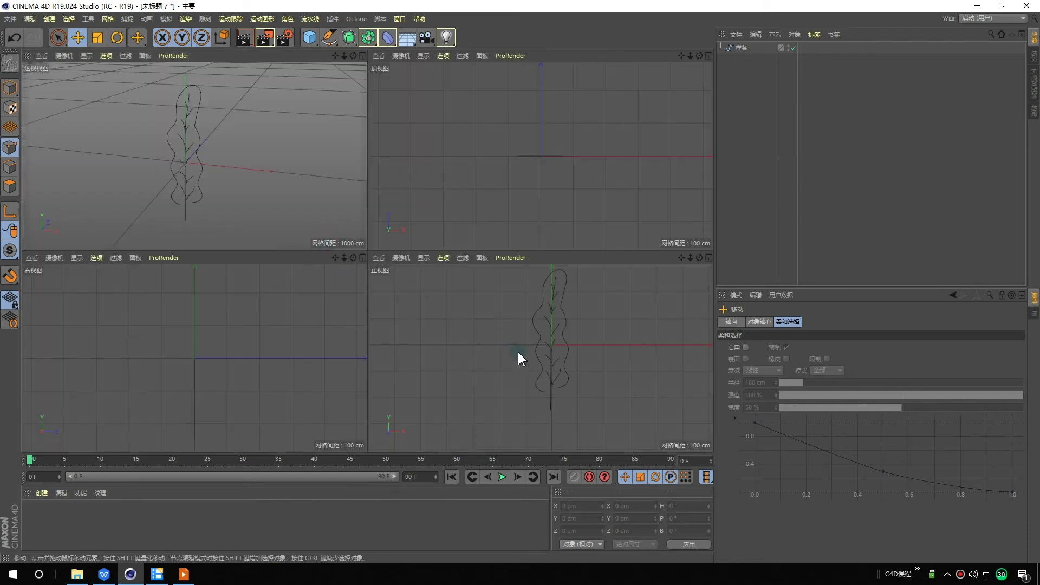
middle_click(517, 349)
Step: Select the leaf spline and drag one stem point upward in the Front view
left_click(741, 47)
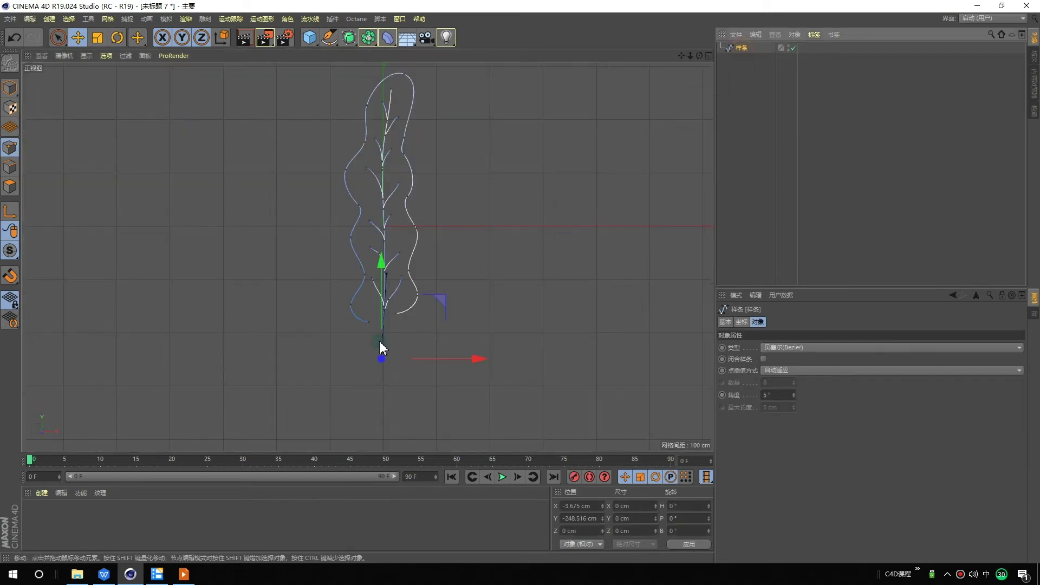
scroll(378, 344, "up", 3)
scroll(399, 349, "up", 2)
middle_click_drag(406, 319, 411, 343, "alt")
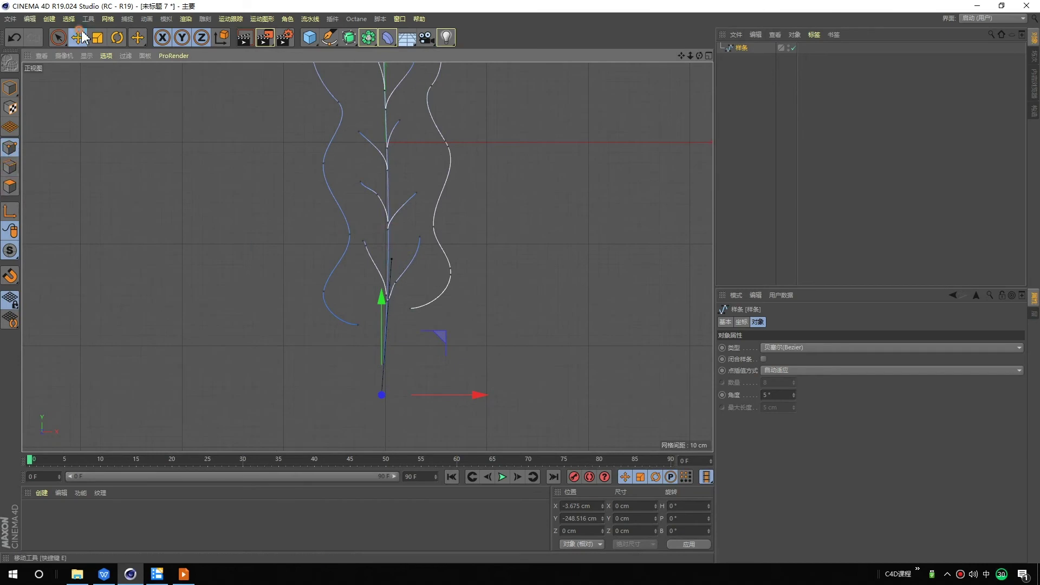
key("e")
left_click_drag(392, 256, 394, 239)
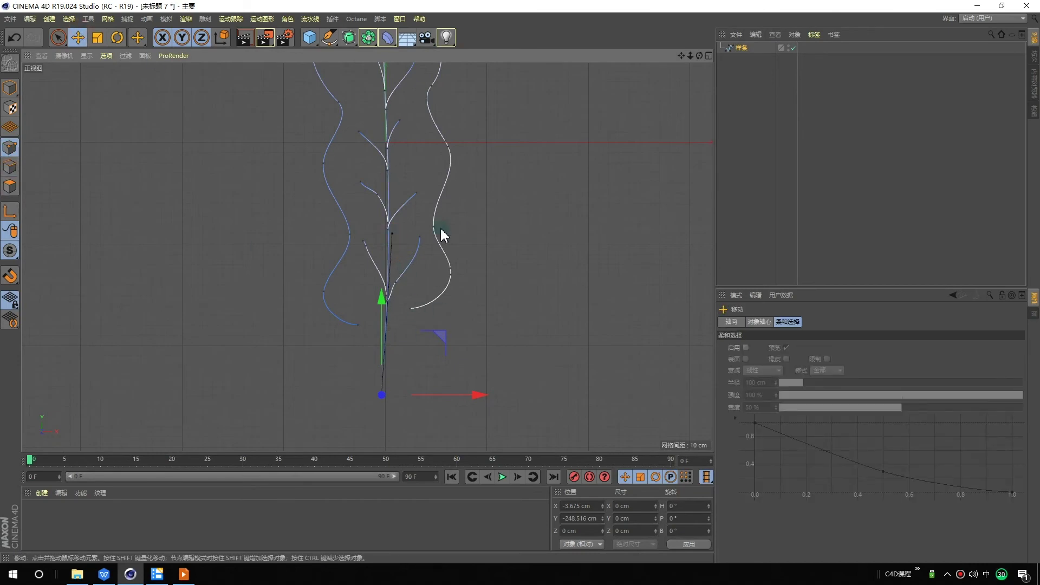
Step: Orbit the finished leaf in perspective, deselect its points, and show the spline palette
middle_click(440, 226)
middle_click(170, 139)
left_click_drag(280, 203, 286, 185, "alt")
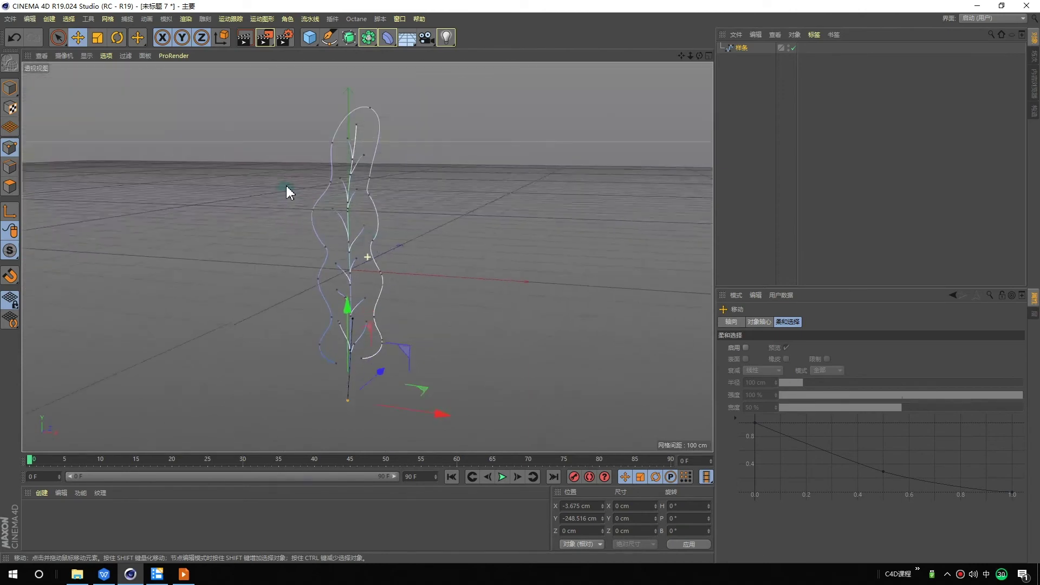
left_click(404, 235)
left_click_drag(390, 116, 156, 128, "alt")
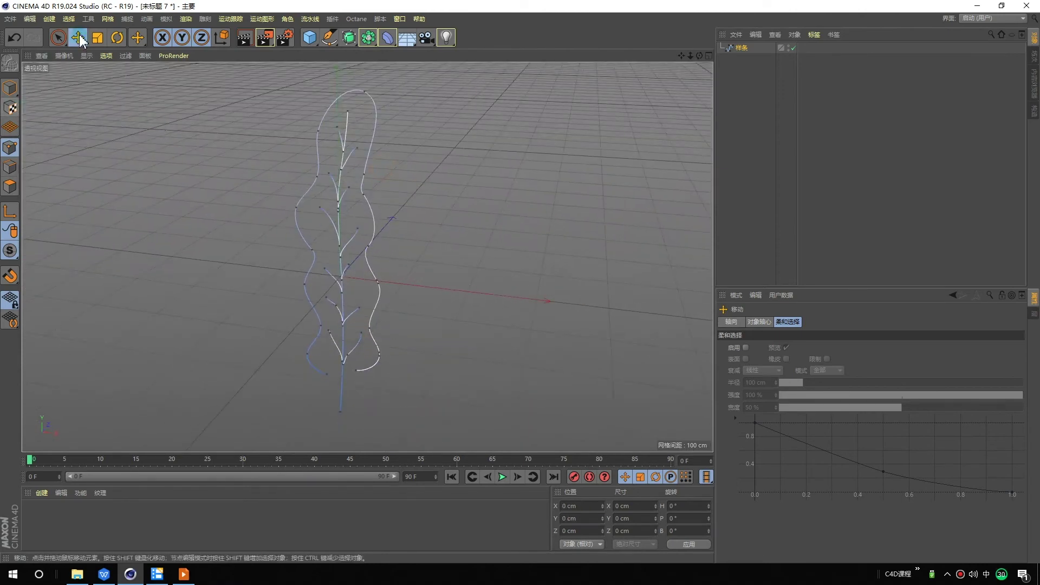
left_click(329, 39)
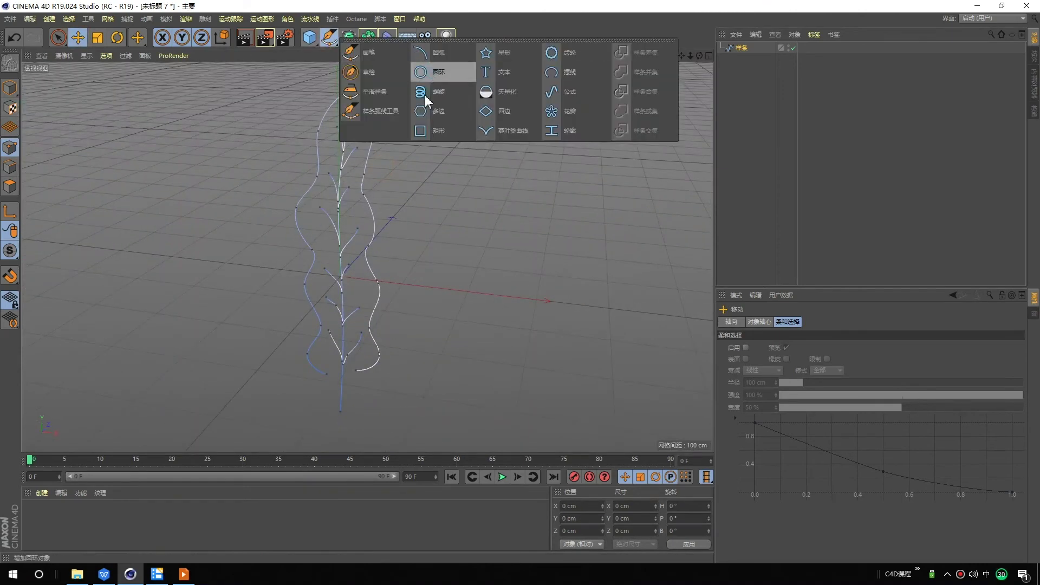
Step: Add a Circle spline and scale it down to a 6.2 cm radius
left_click(425, 72)
mouse_move(589, 162)
left_mouse_down("alt")
mouse_move(511, 199)
mouse_move(541, 194)
left_mouse_up("alt")
key("ctrl+z")
type("t't")
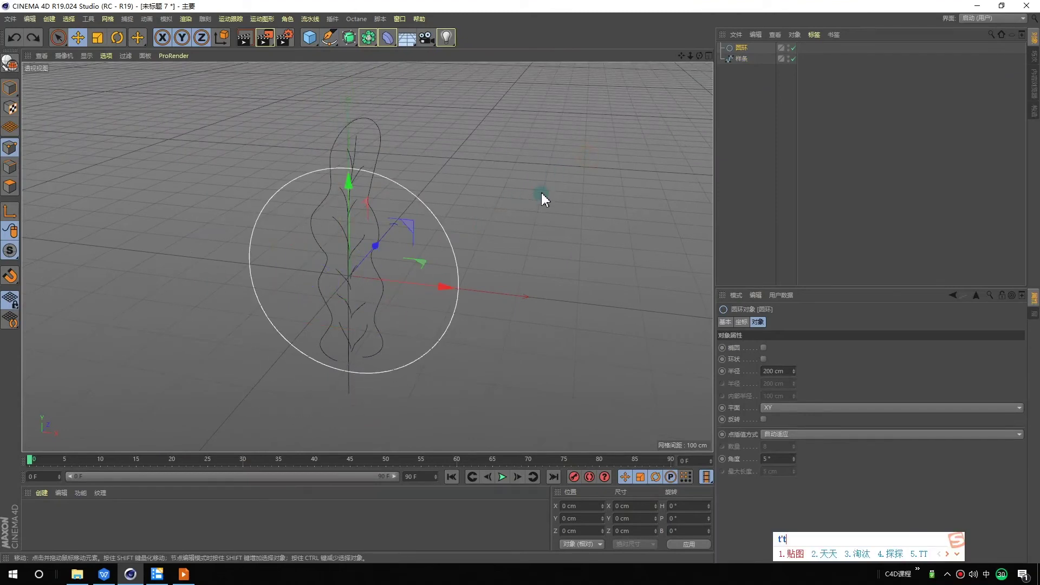
key("shift")
key("t")
left_click_drag(495, 198, 182, 299)
Step: Select the circle and leaf spline together and add a Sweep generator
left_click(732, 138)
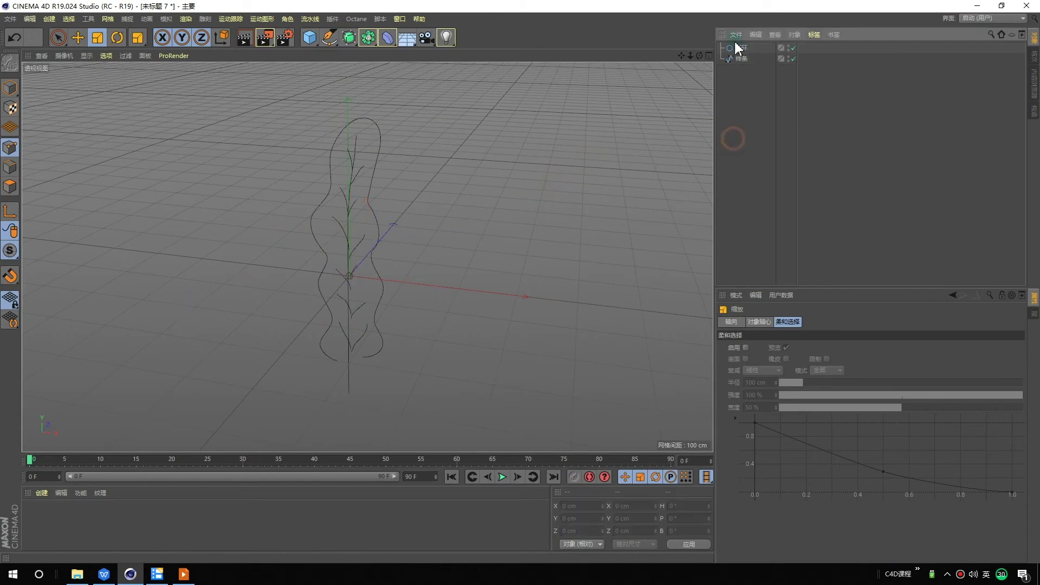
left_click(743, 49)
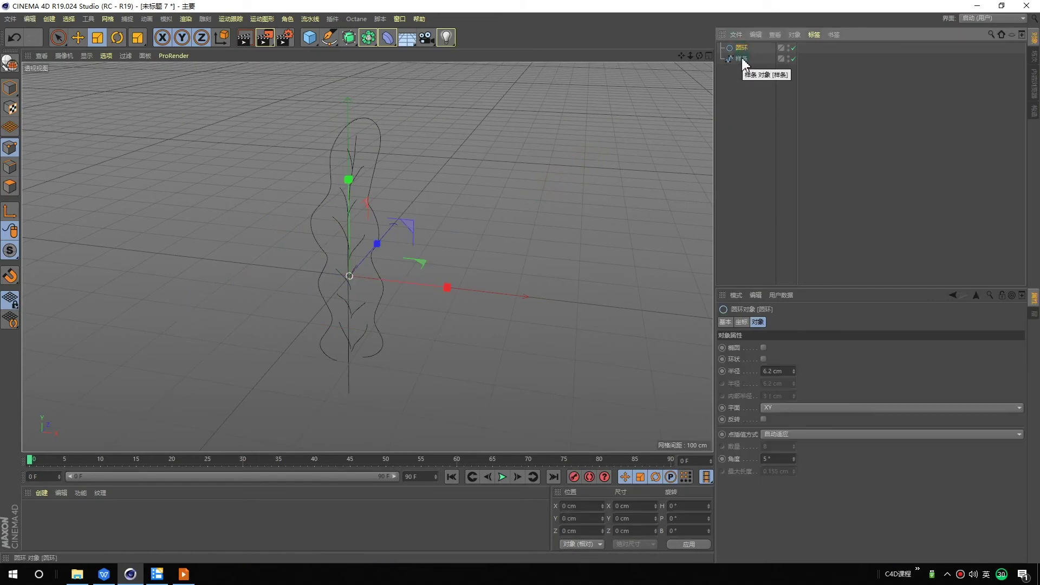
left_click(743, 60)
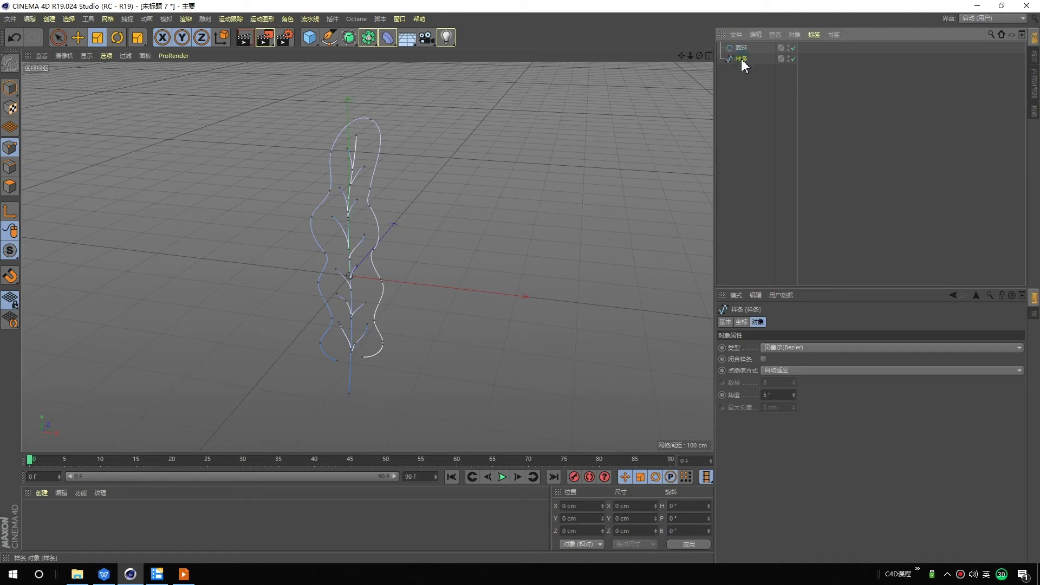
left_click_drag(741, 53, 747, 106)
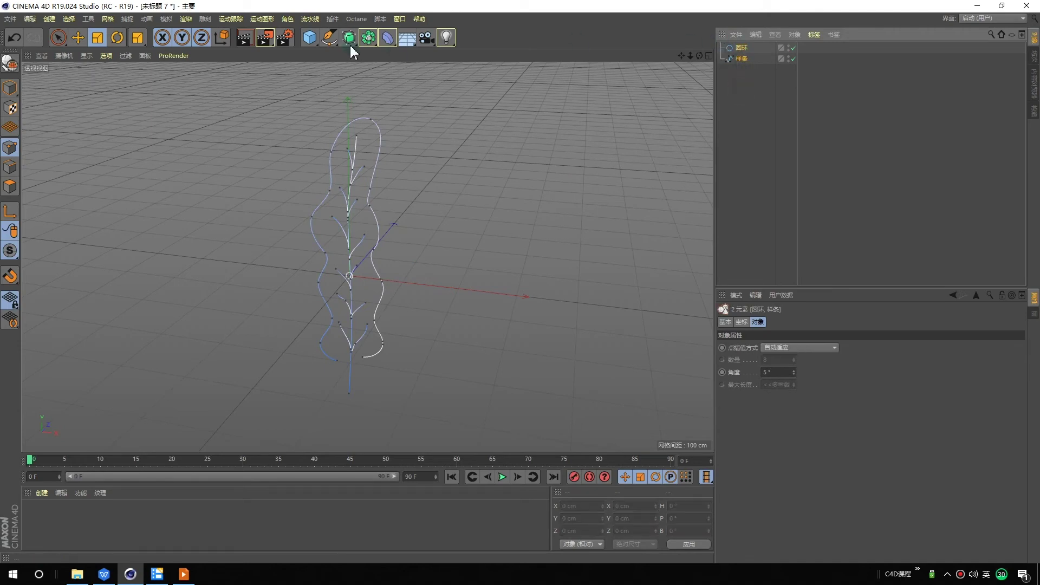
left_click_drag(350, 39, 377, 92)
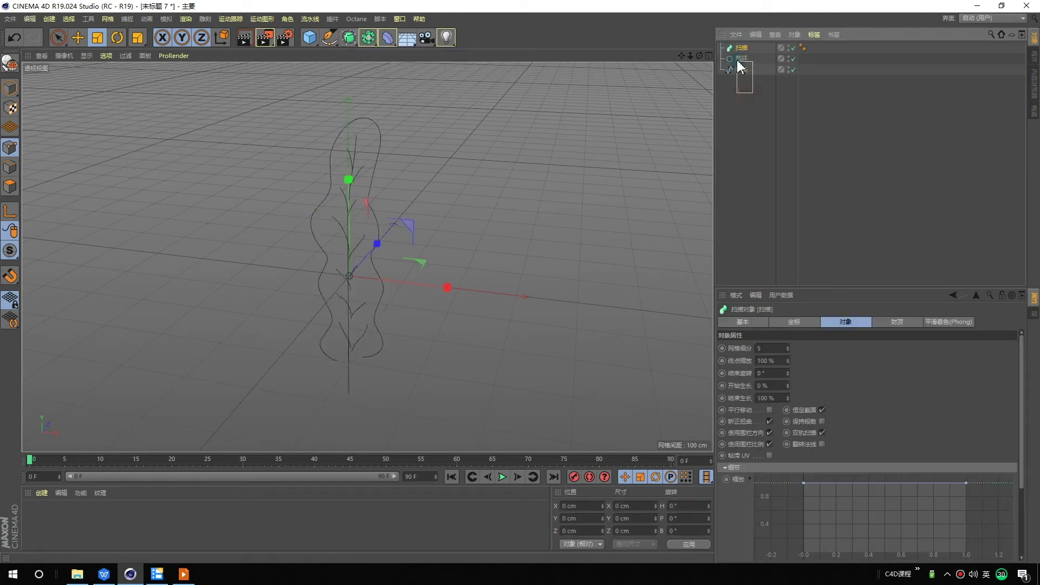
Step: Put the circle and leaf spline under the Sweep and shrink the circle for thinner tubes
left_click_drag(738, 63, 747, 54)
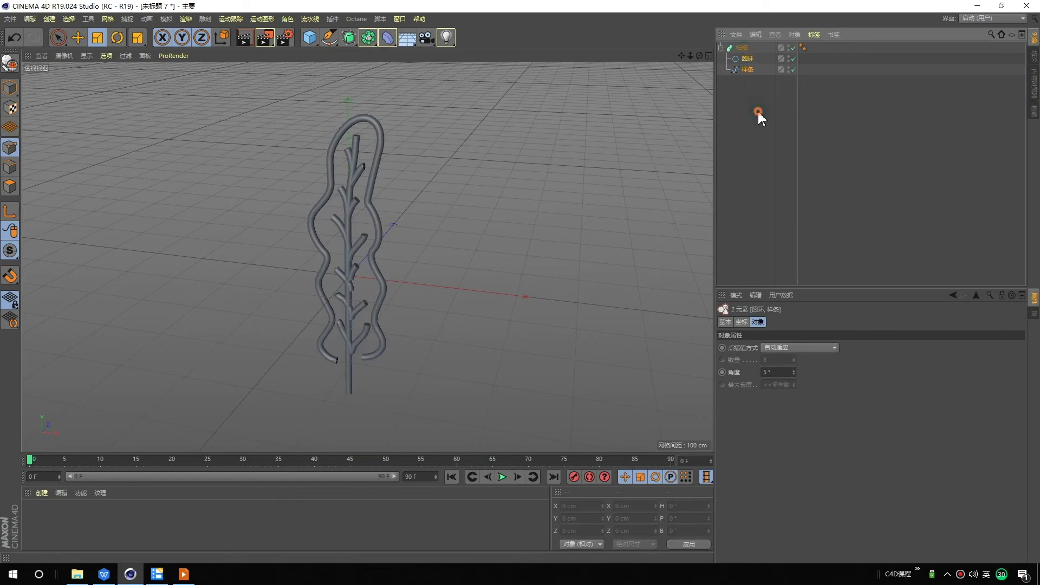
scroll(347, 273, "up", 8)
scroll(335, 270, "up", 2)
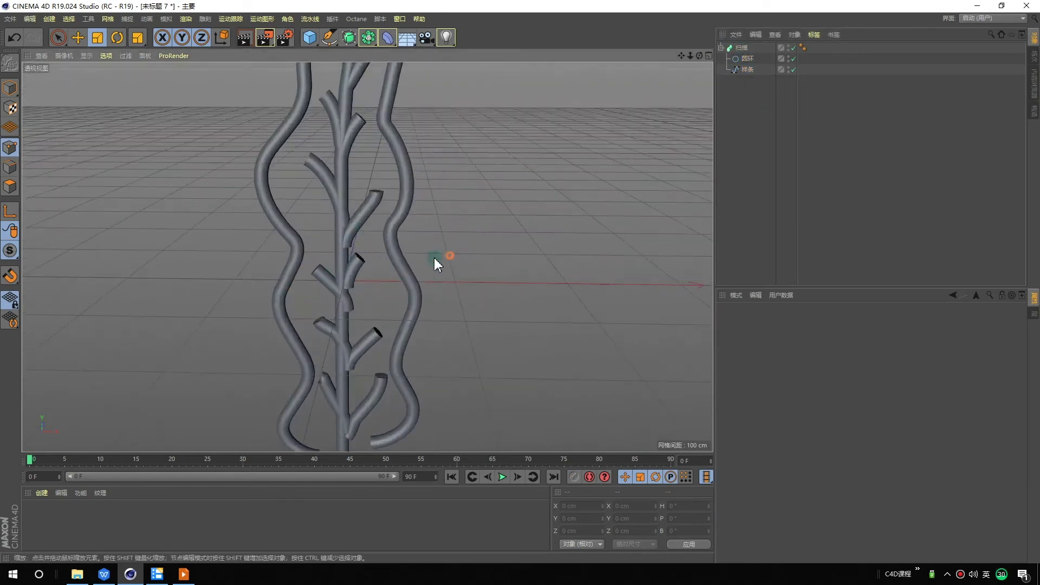
left_click(747, 58)
key("t")
mouse_move(626, 163)
left_mouse_down()
mouse_move(413, 269)
mouse_move(425, 271)
mouse_move(395, 274)
mouse_move(371, 389)
mouse_move(355, 202)
mouse_move(367, 295)
mouse_move(360, 248)
mouse_move(352, 314)
left_mouse_up()
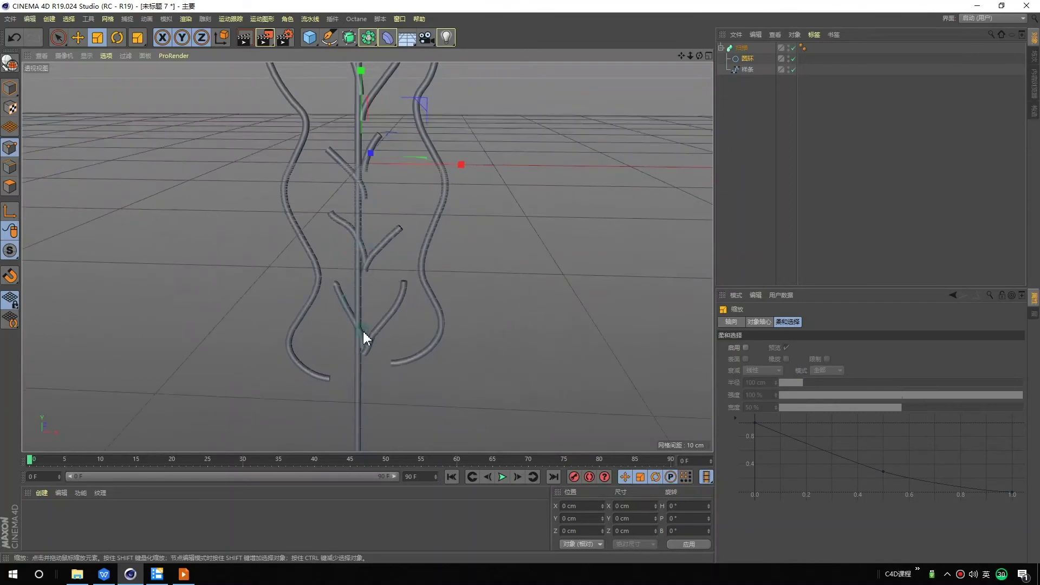
mouse_move(360, 250)
left_mouse_down("alt")
mouse_move(557, 255)
mouse_move(434, 233)
left_mouse_up("alt")
Step: In the front view, move the bottom stem point and lower a mid-stem point about 10 cm
middle_click(541, 346)
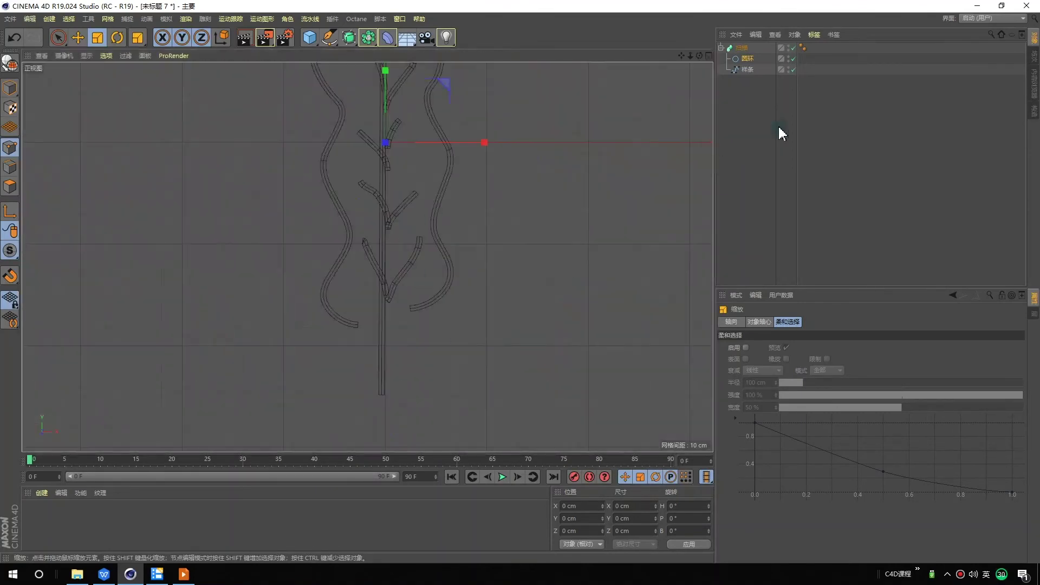
left_click(747, 70)
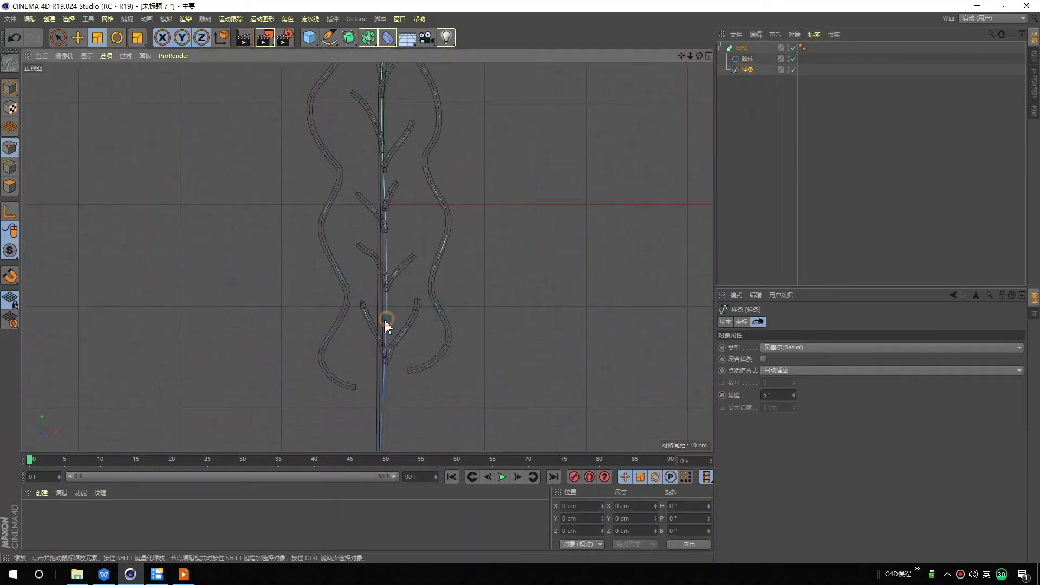
scroll(378, 367, "down", 2)
left_click(381, 430)
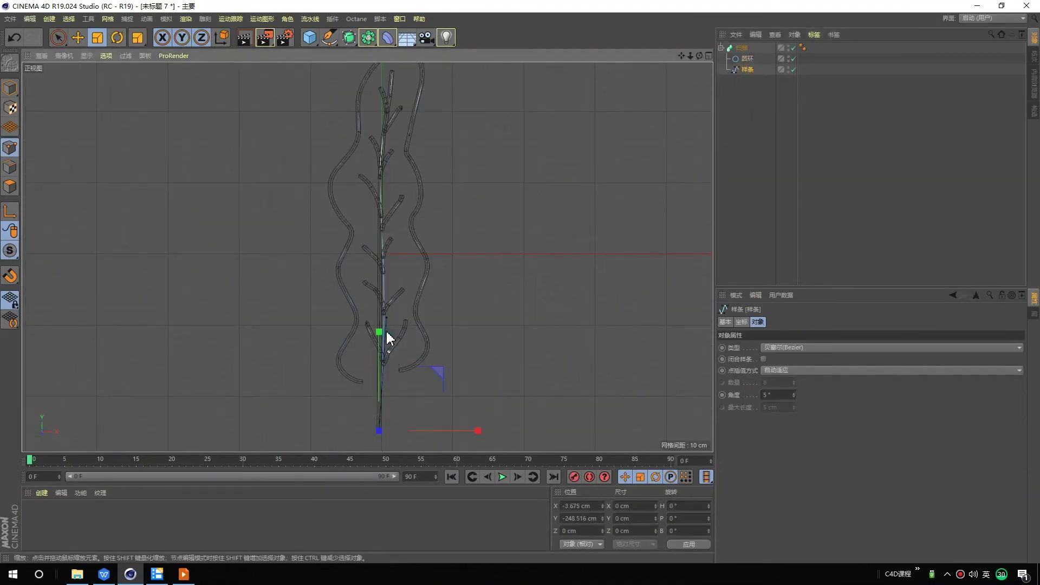
left_click_drag(386, 319, 403, 305)
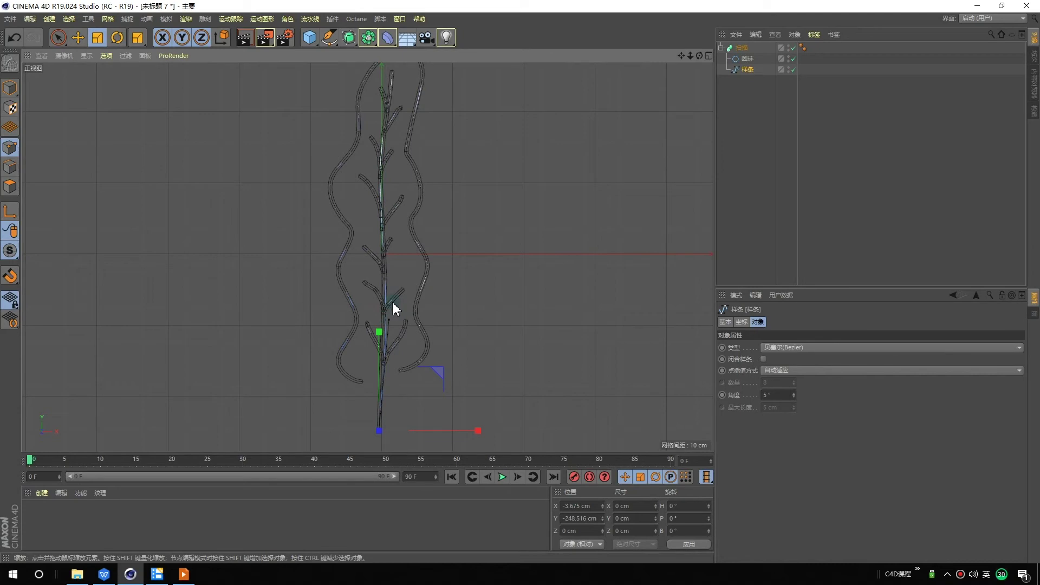
scroll(383, 219, "up", 2)
left_click(374, 205)
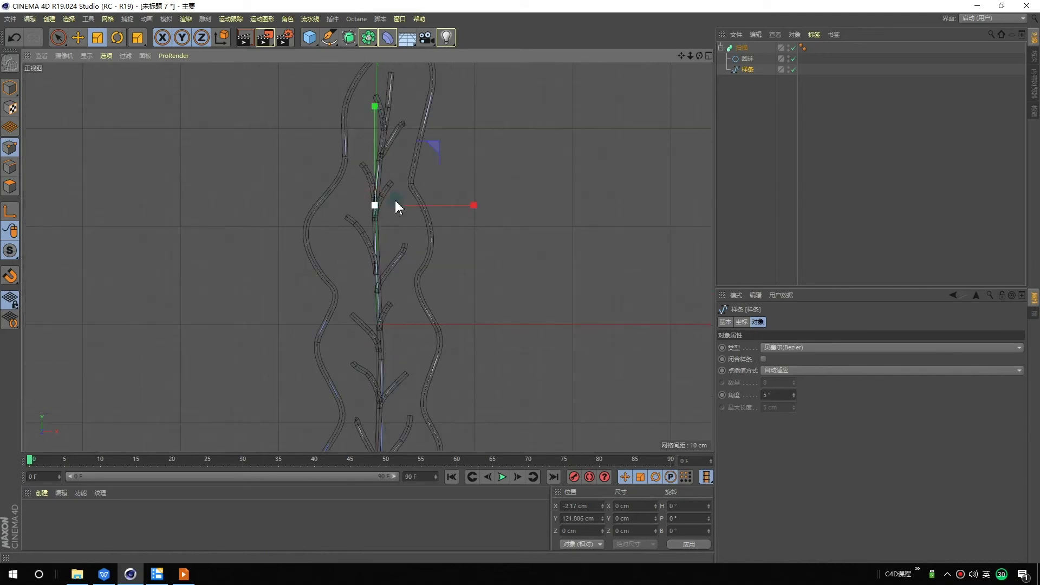
left_click(77, 37)
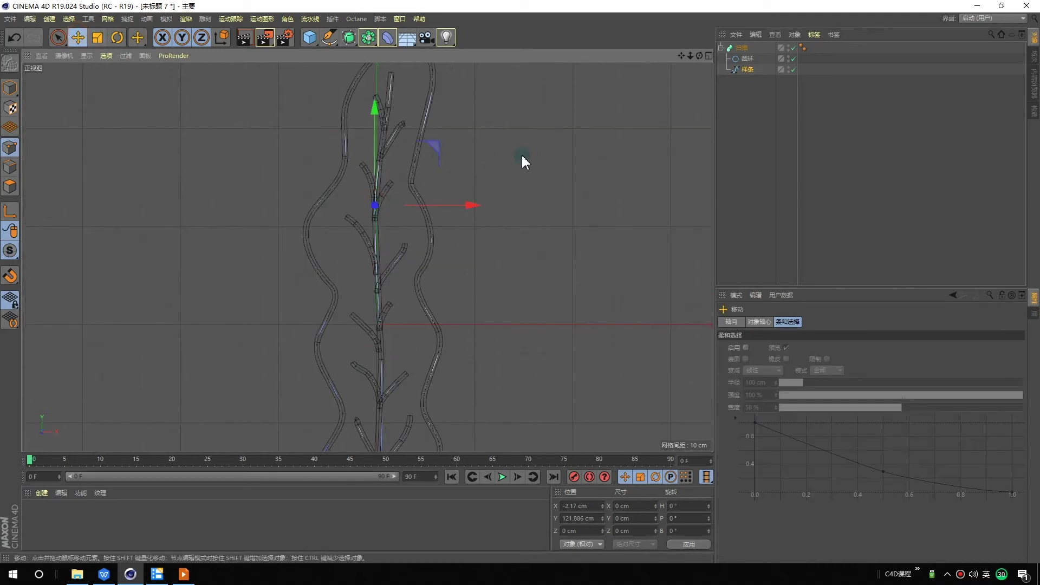
left_click_drag(375, 157, 375, 167)
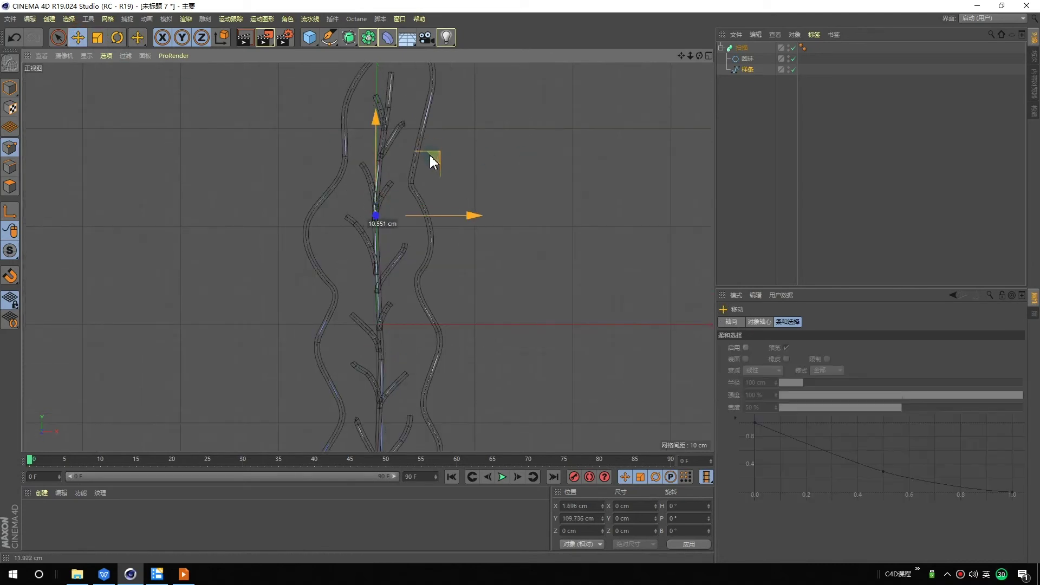
Step: Toggle the Sweep off and on and return to a full perspective view of the plant
left_click(748, 70)
middle_click_drag(555, 204, 555, 177, "alt")
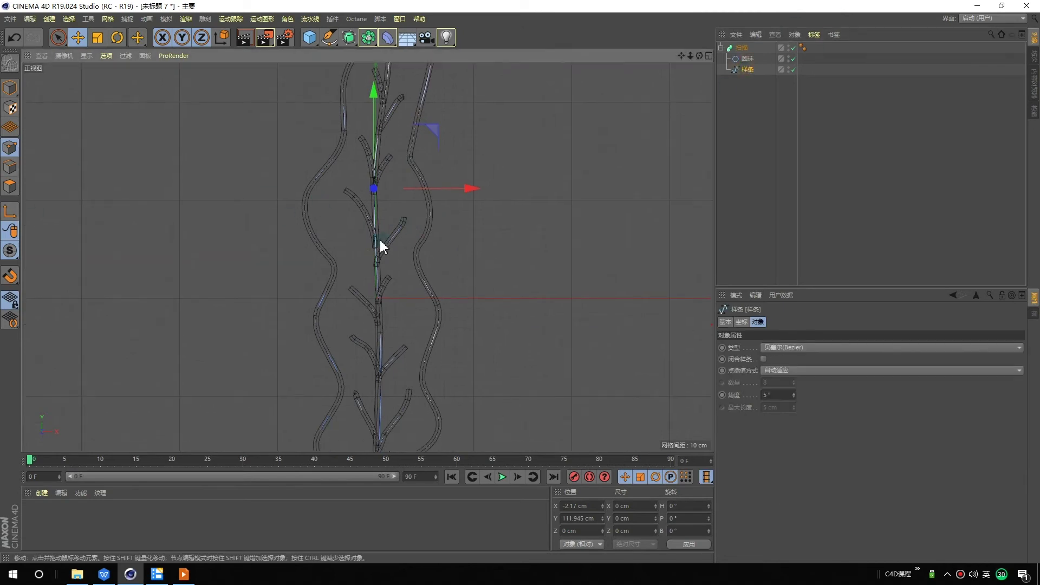
scroll(407, 196, "up", 2)
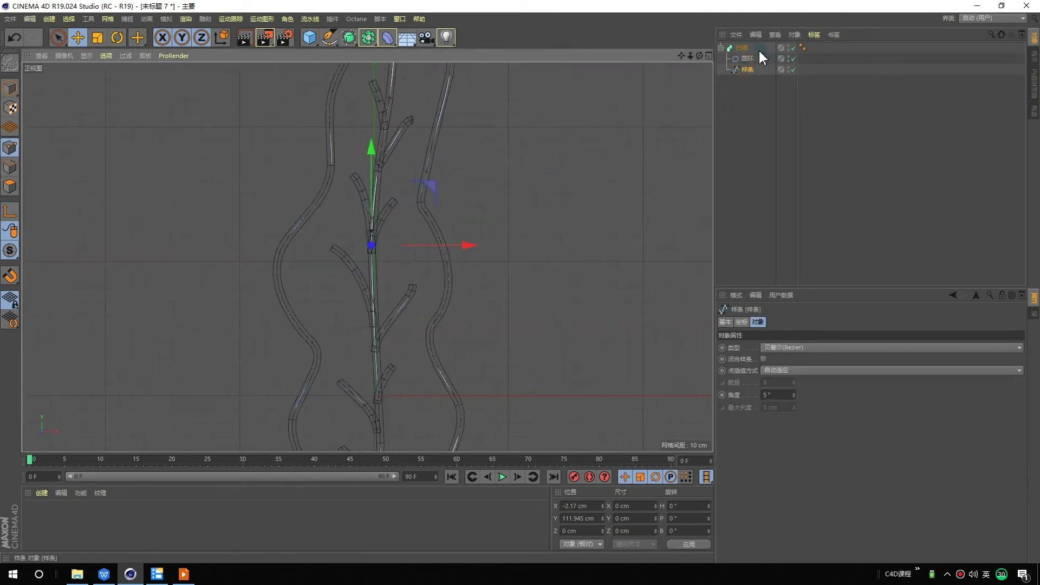
left_click(793, 47)
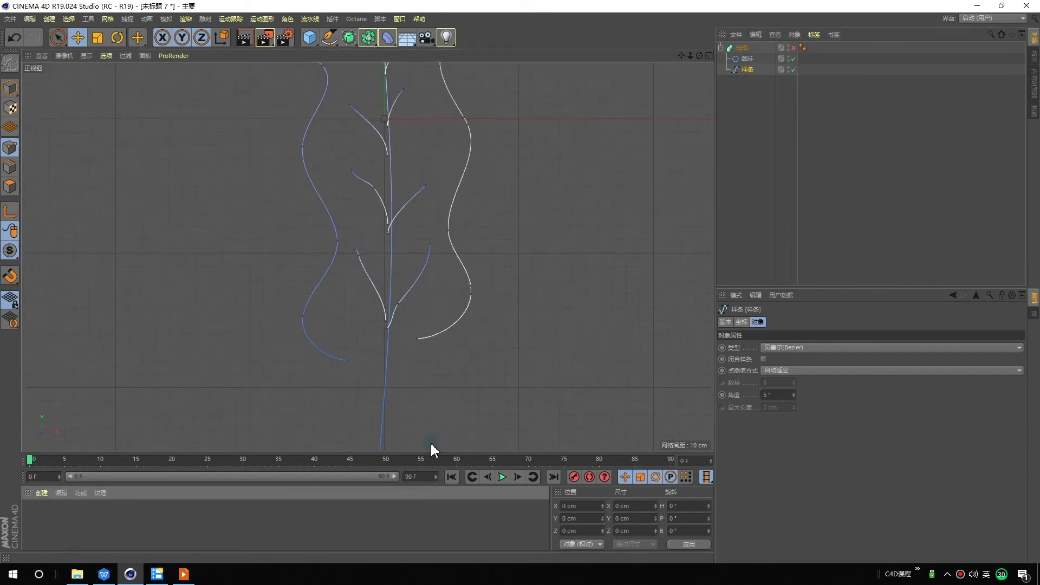
left_click(793, 48)
middle_click(594, 174)
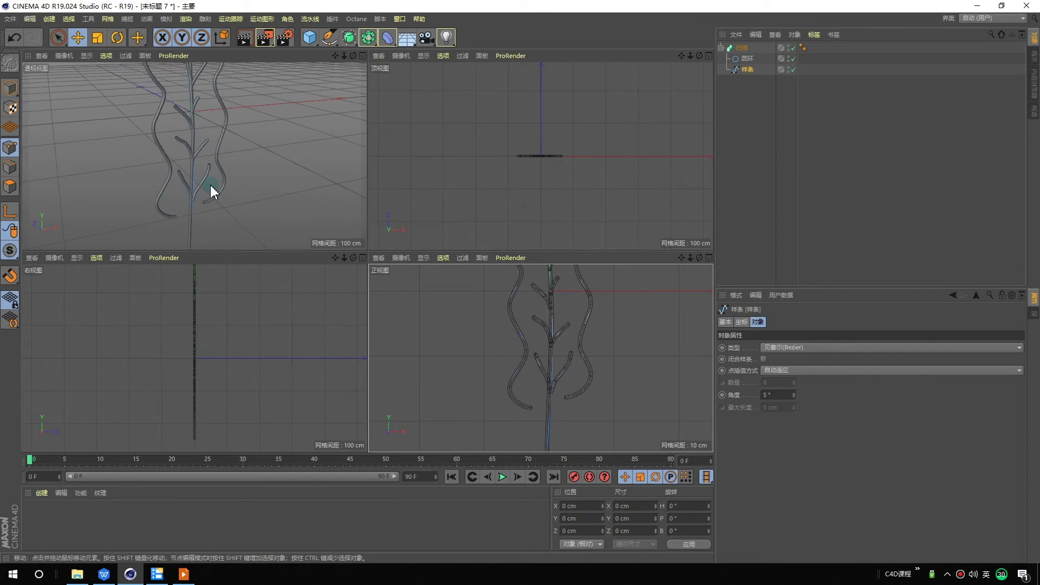
middle_click(209, 185)
mouse_move(395, 209)
left_mouse_down("alt")
mouse_move(408, 226)
mouse_move(381, 249)
left_mouse_up("alt")
scroll(381, 249, "up", 3)
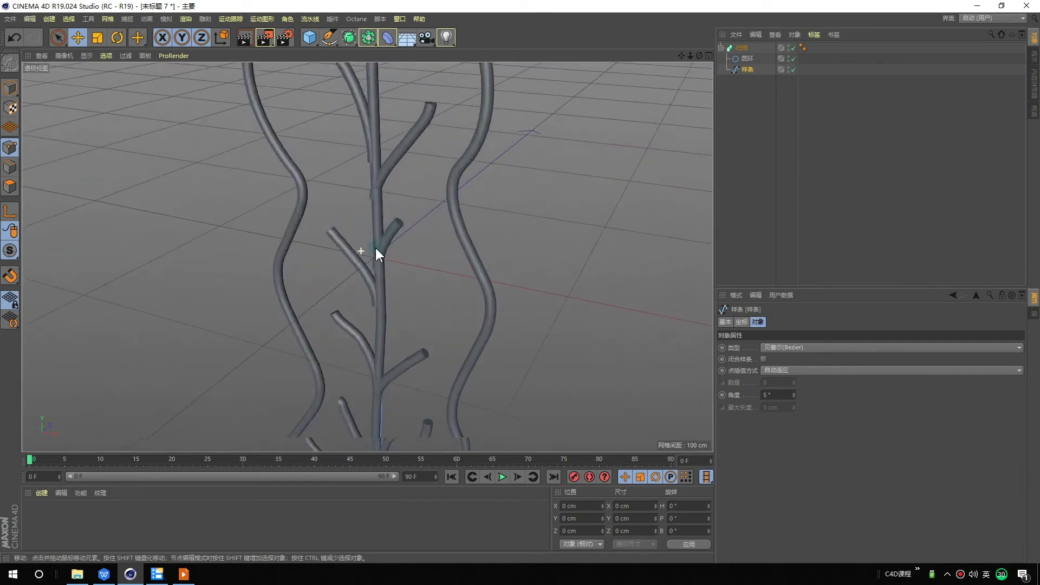
Step: With the Sweep disabled, shift the lower stem points to the right
left_click(793, 48)
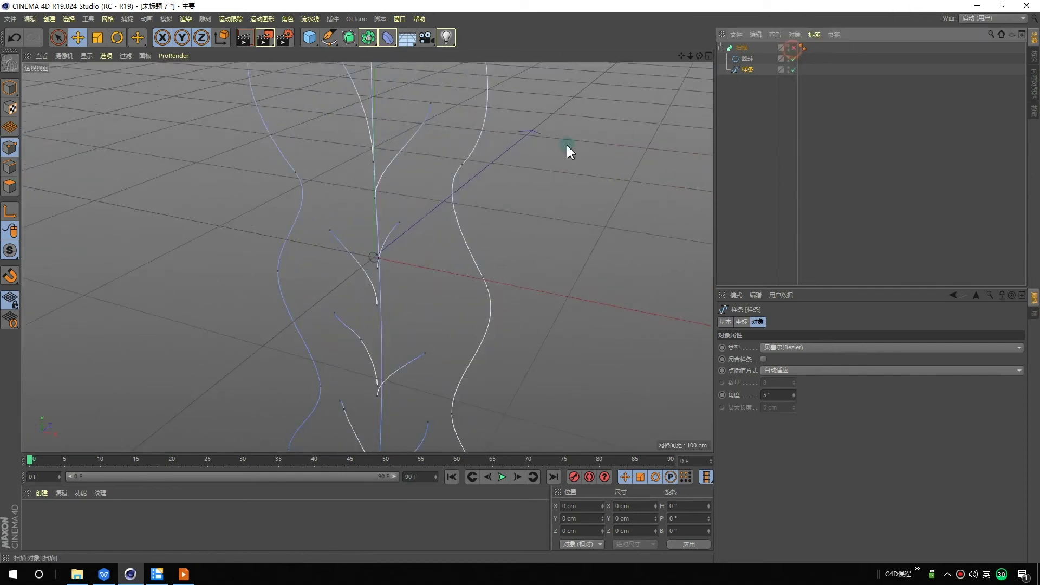
left_click_drag(438, 284, 444, 290)
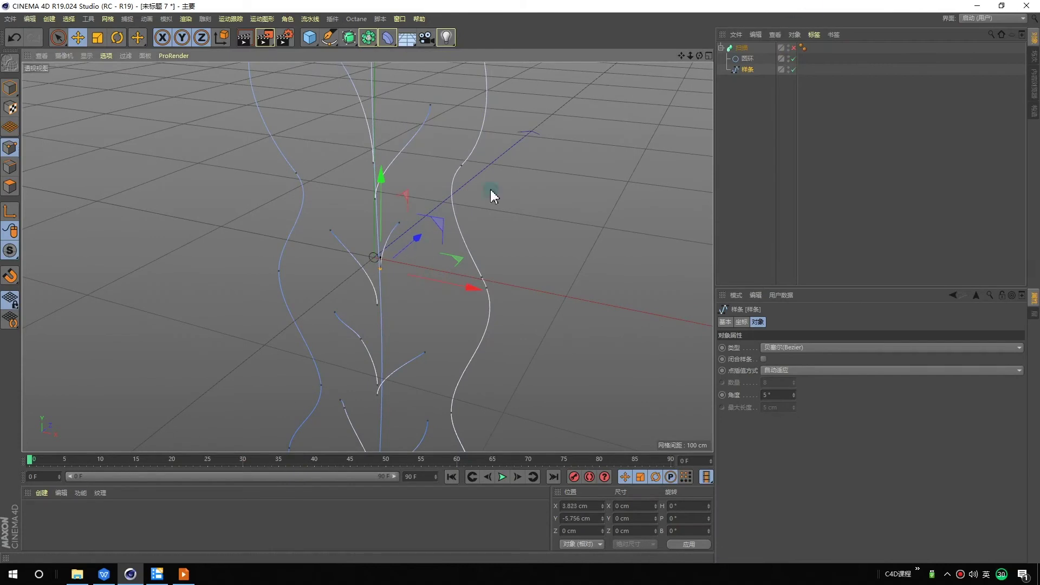
left_click(375, 313)
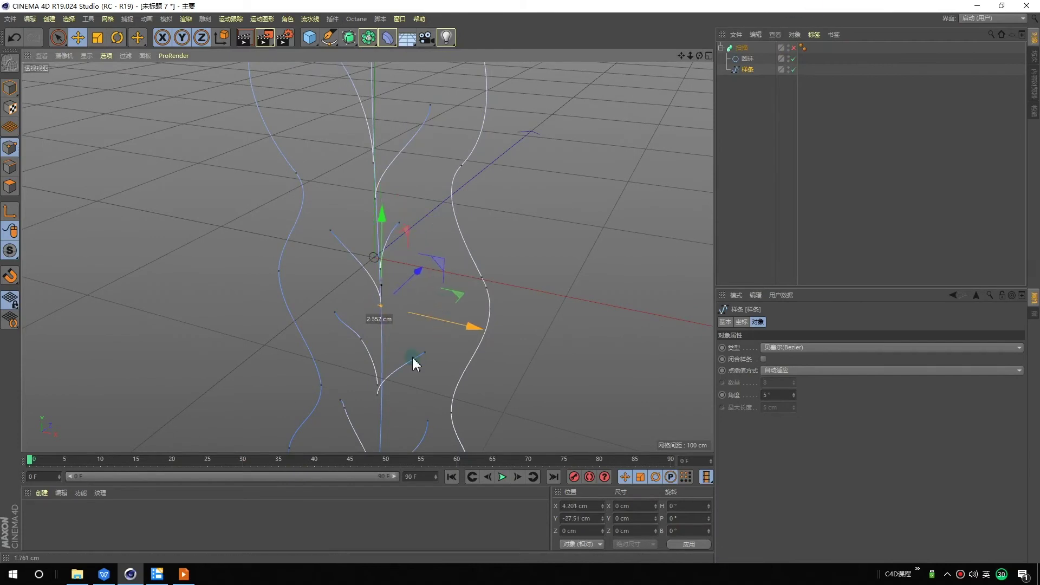
left_click(378, 396)
mouse_move(464, 422)
left_mouse_down()
mouse_move(440, 417)
mouse_move(453, 408)
left_mouse_up()
mouse_move(431, 225)
middle_mouse_down("alt")
mouse_move(413, 283)
mouse_move(433, 282)
middle_mouse_up("alt")
Step: Reframe the perspective view, move the top outline point right, then undo that move
key("F4")
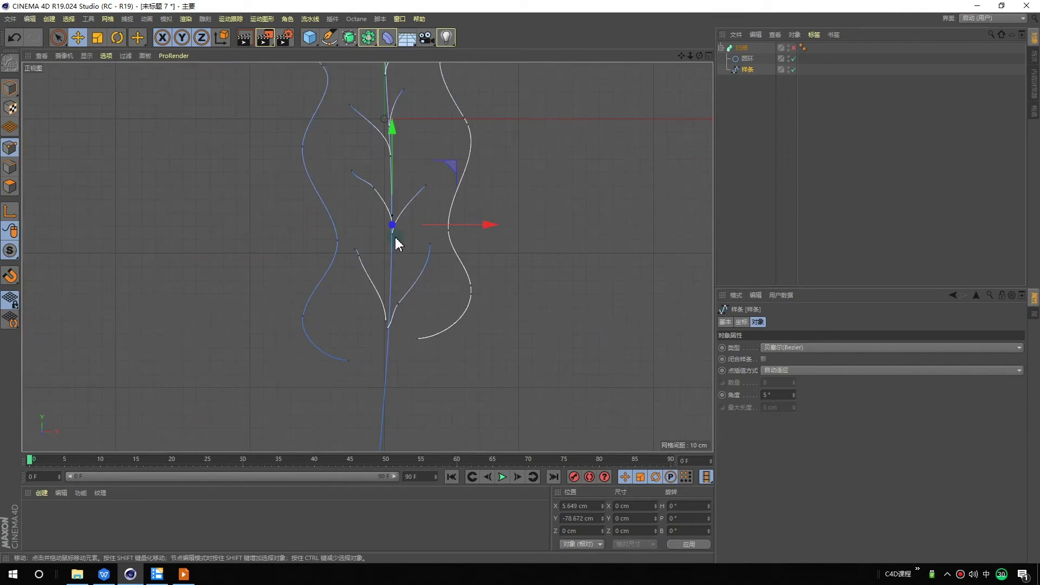
middle_click(397, 244)
middle_click(226, 167)
mouse_move(432, 288)
left_mouse_down("alt")
mouse_move(446, 302)
mouse_move(428, 307)
mouse_move(448, 173)
mouse_move(684, 121)
mouse_move(413, 216)
mouse_move(408, 301)
mouse_move(417, 158)
mouse_move(408, 128)
left_mouse_up("alt")
left_click(408, 128)
left_click_drag(476, 144, 495, 151)
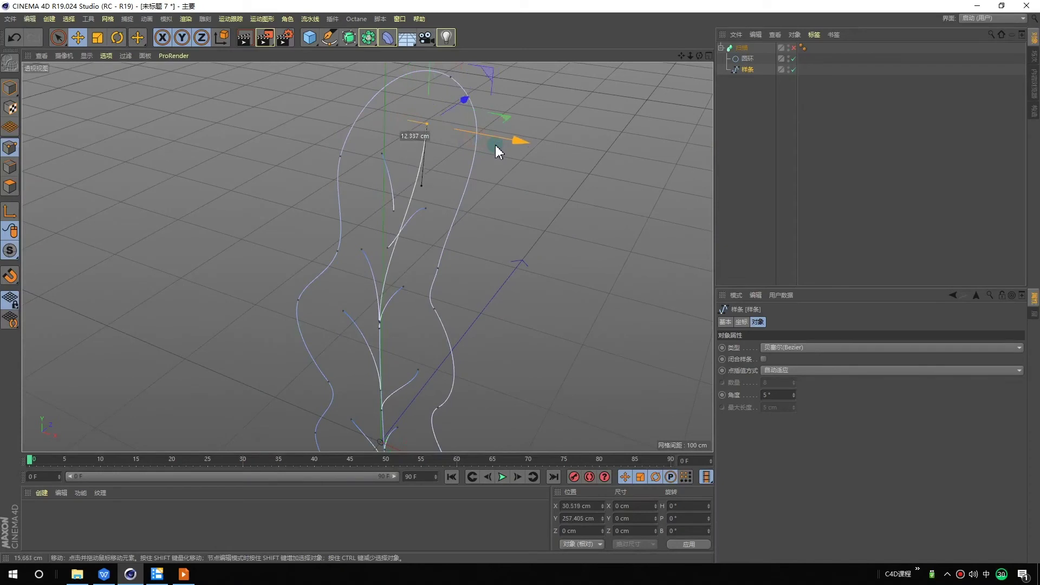
key("ctrl+z")
Step: Re-enable the Sweep and orbit and zoom in on the swept plant
left_click(792, 48)
mouse_move(502, 164)
left_mouse_down("alt")
mouse_move(478, 233)
mouse_move(401, 191)
mouse_move(432, 209)
left_mouse_up("alt")
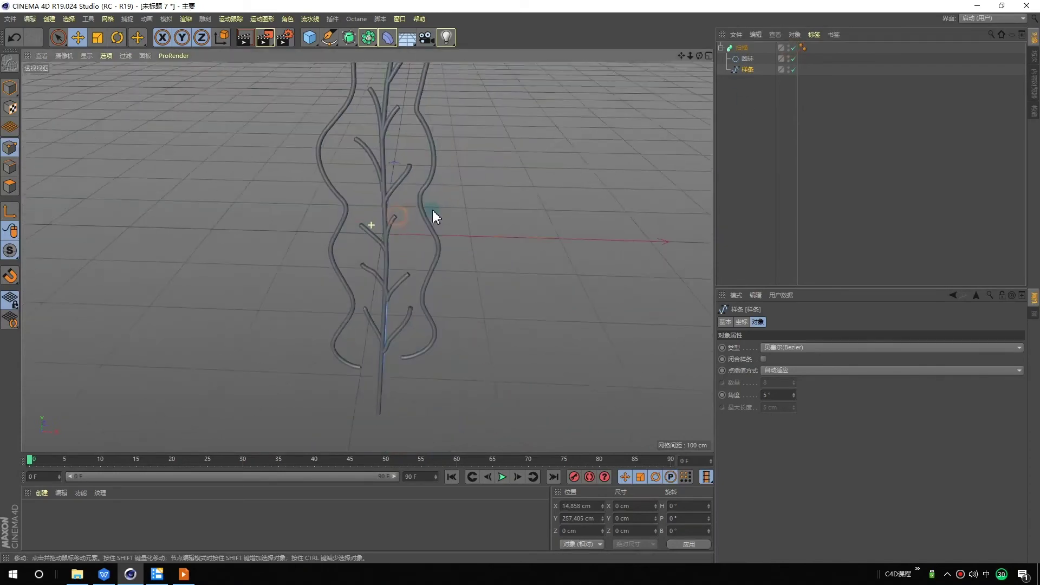
scroll(385, 305, "up", 2)
scroll(386, 309, "up", 2)
scroll(389, 313, "up", 2)
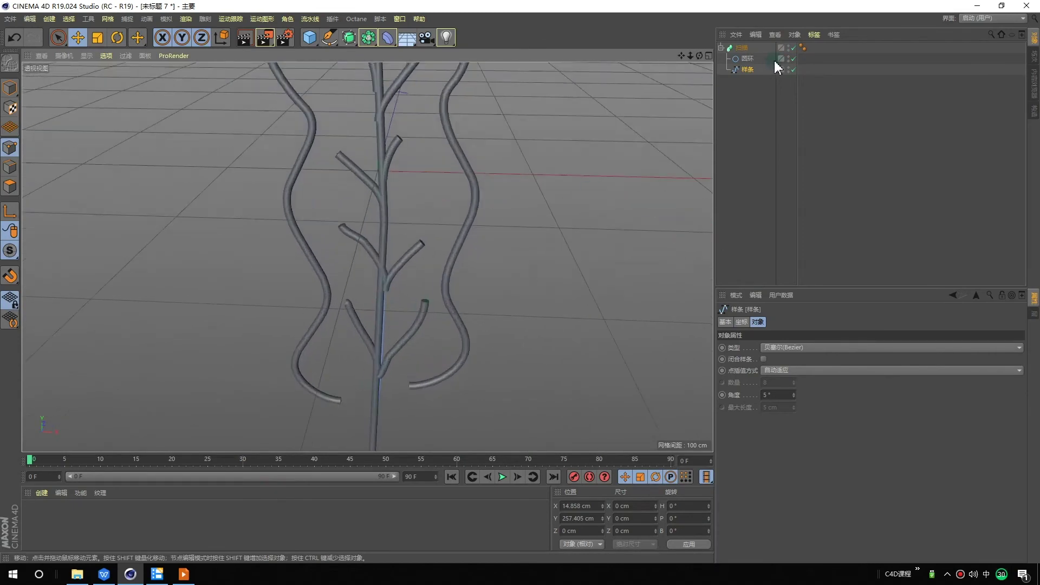
Step: Hide the Sweep and adjust the tangent direction of the stem's bottom point
left_click(793, 48)
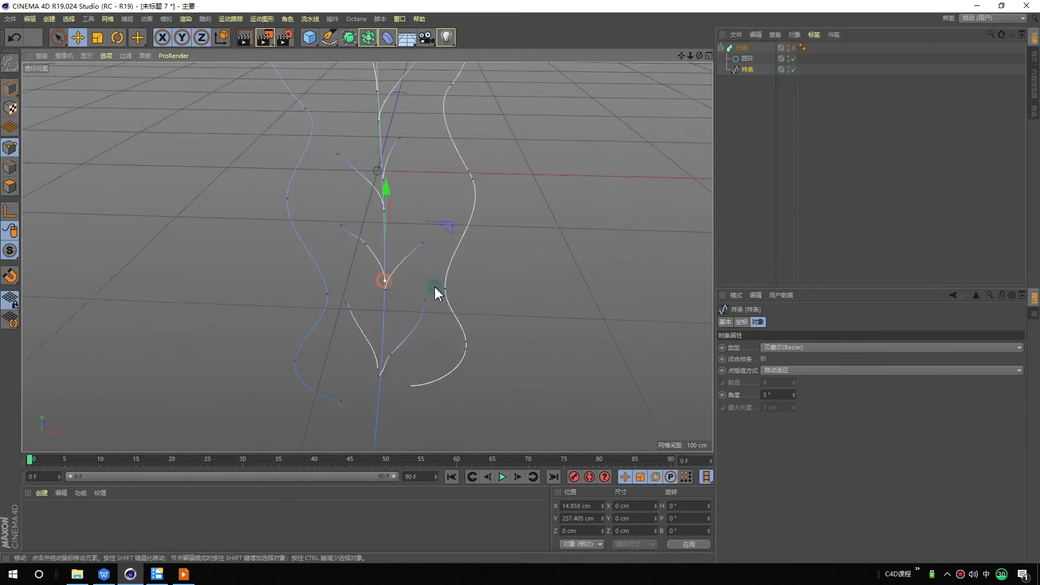
left_click(407, 295)
left_click(379, 391)
left_click_drag(379, 390, 355, 379, "alt")
left_click_drag(372, 181, 380, 180)
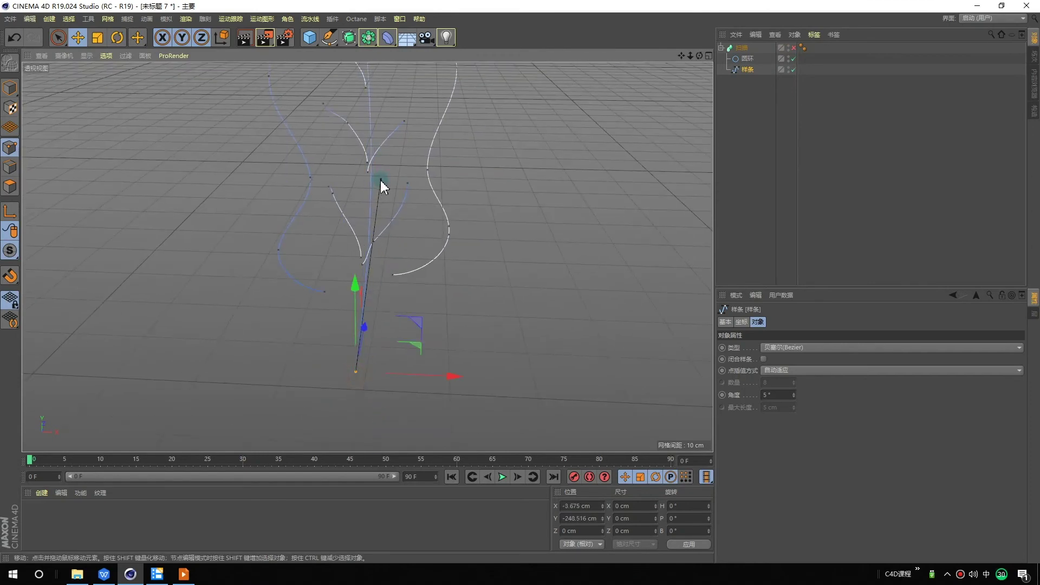
Step: Turn the Sweep back on and orbit to an overview of the plant
left_click(793, 49)
scroll(420, 129, "down", 3)
mouse_move(420, 128)
left_mouse_down("alt")
mouse_move(429, 269)
mouse_move(539, 265)
mouse_move(377, 346)
mouse_move(259, 209)
mouse_move(472, 207)
left_mouse_up("alt")
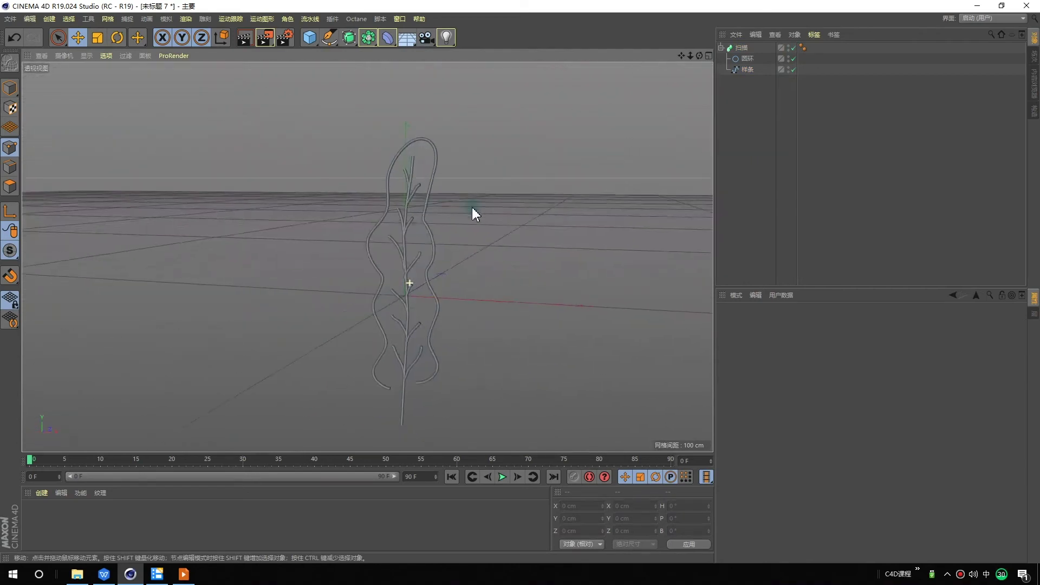
scroll(411, 155, "up", 3)
Step: Set the Sweep's Start cap to a rounded fillet cap
scroll(422, 195, "up", 3)
scroll(418, 217, "up", 3)
scroll(419, 208, "up", 3)
scroll(416, 230, "up", 2)
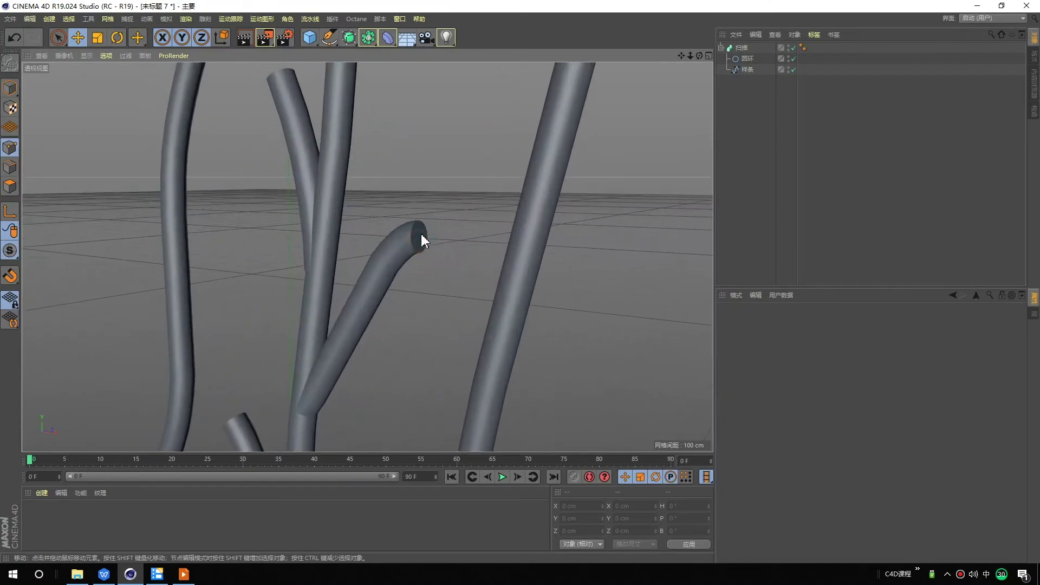
left_click(741, 48)
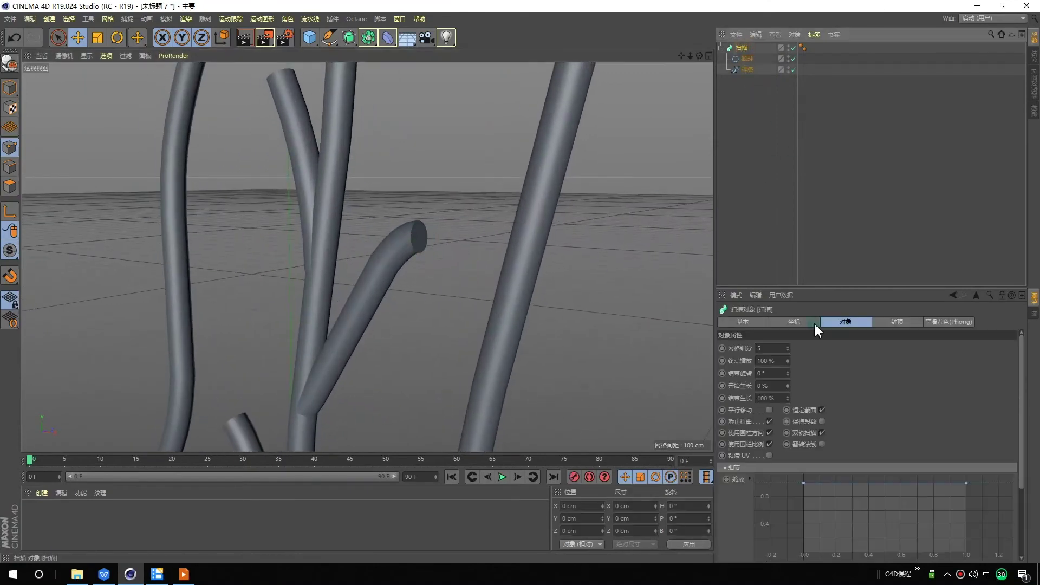
left_click(899, 322)
left_click(812, 348)
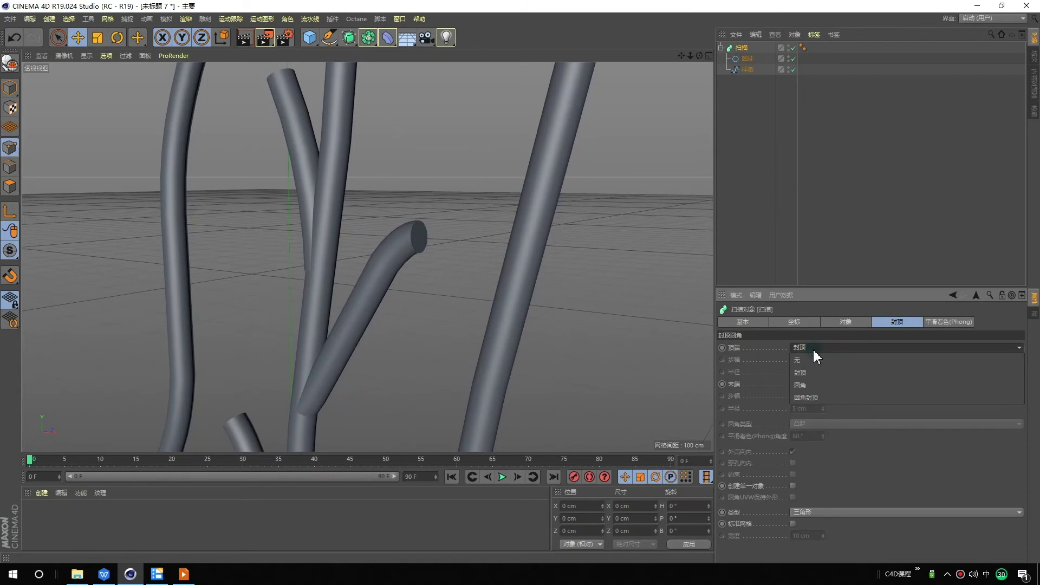
left_click(813, 395)
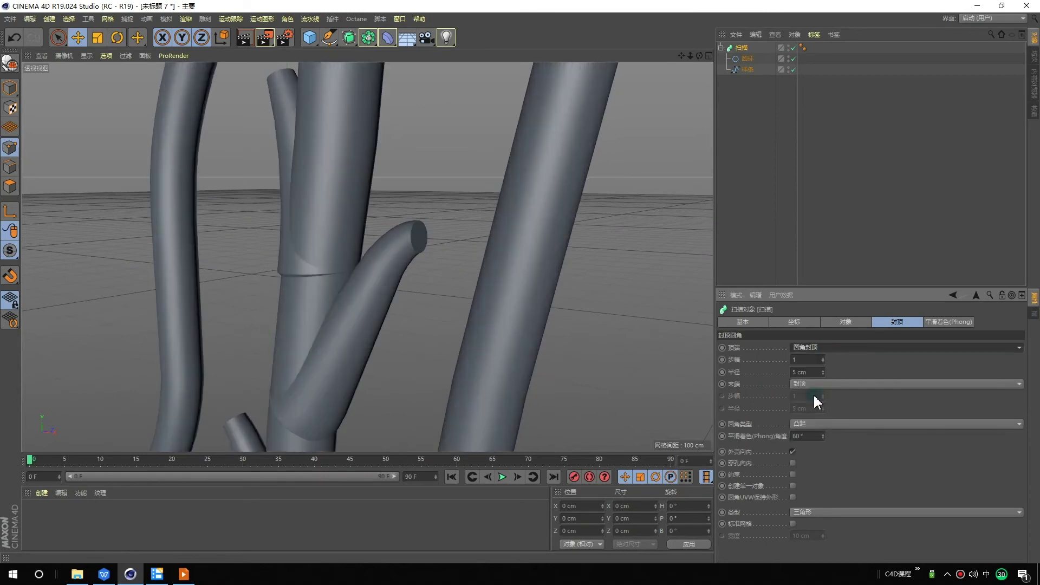
Step: Stop the rounded caps from bulging at the branch joints
scroll(414, 299, "down", 2)
scroll(412, 292, "down", 5)
scroll(411, 286, "down", 3)
middle_click_drag(444, 284, 434, 188, "alt")
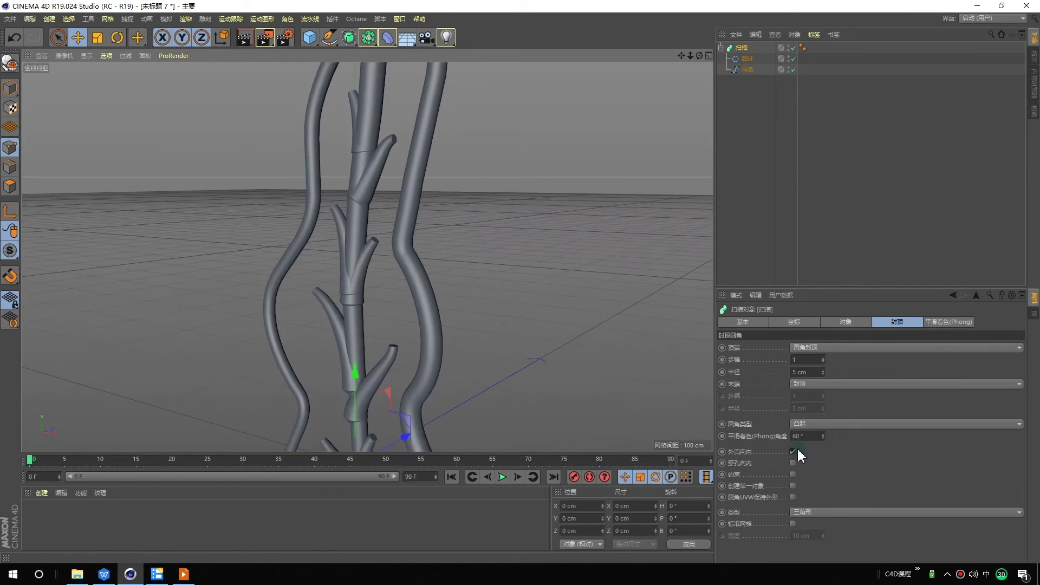
left_click(792, 475)
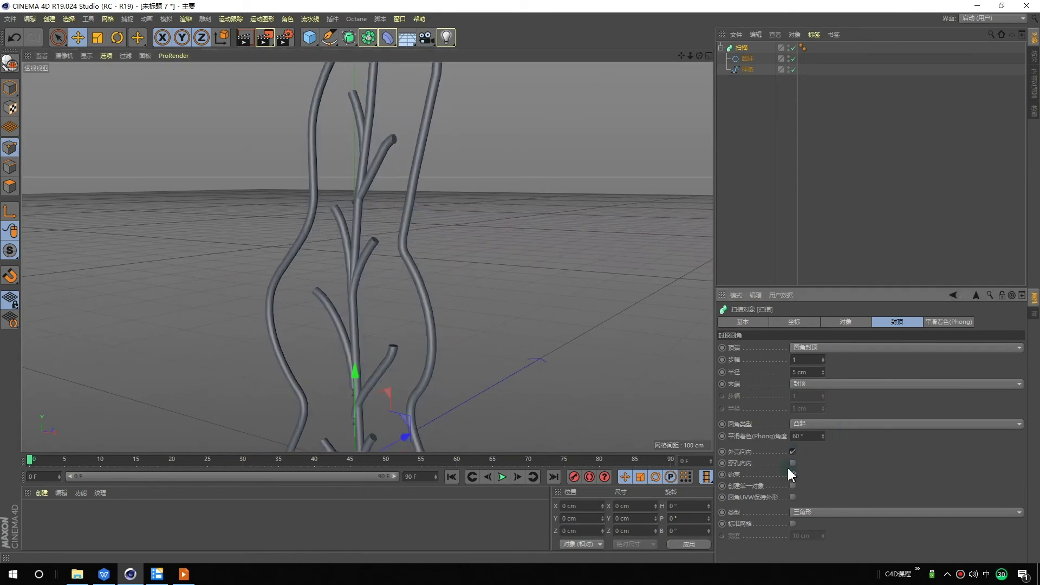
Step: Reduce the start cap radius from 5 cm down to 2 cm
scroll(423, 212, "up", 3)
scroll(387, 222, "up", 3)
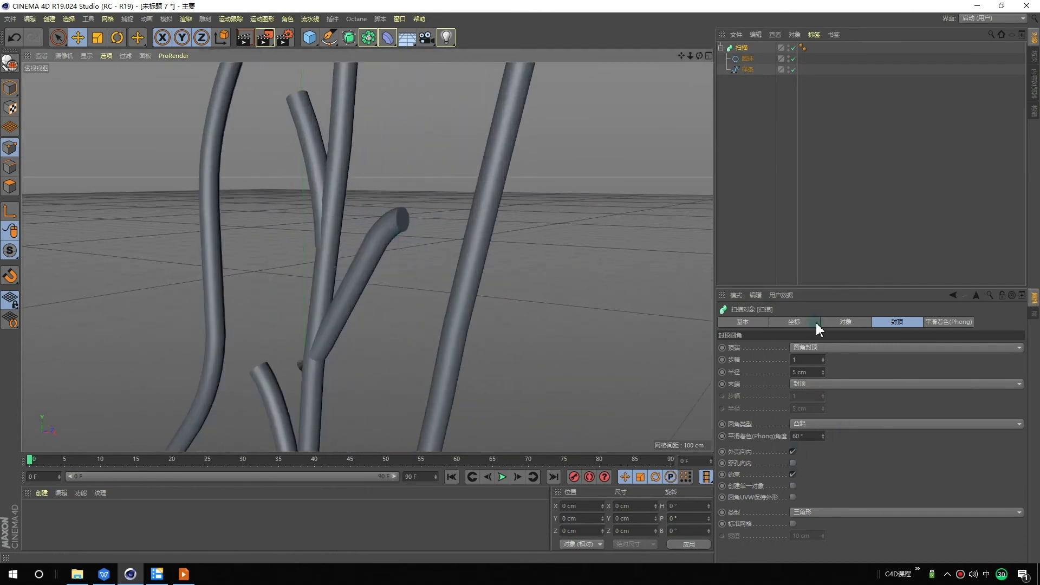
left_click_drag(824, 371, 824, 385)
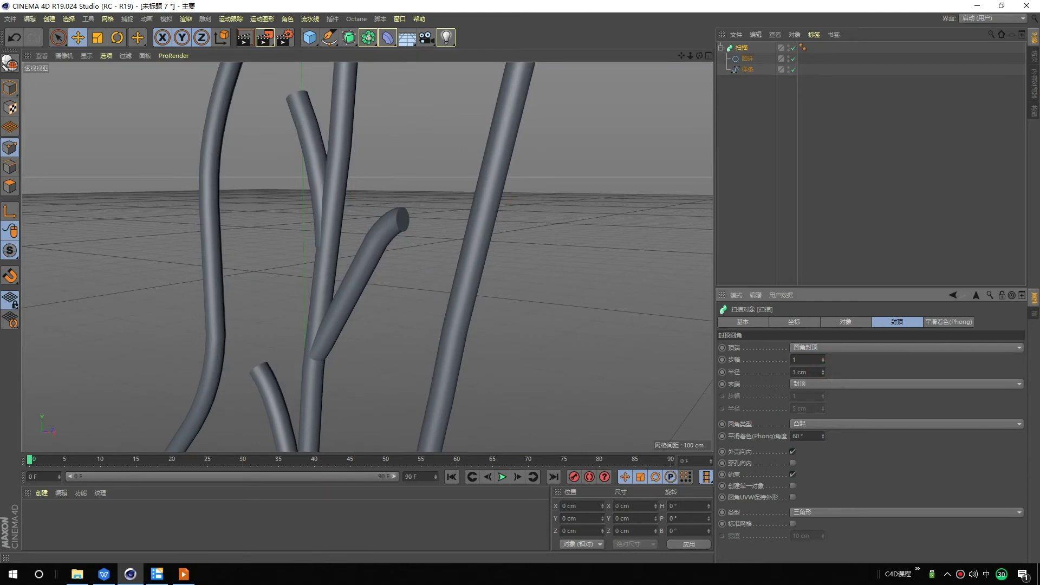
scroll(397, 235, "down", 2)
scroll(389, 307, "down", 2)
scroll(340, 317, "down", 2)
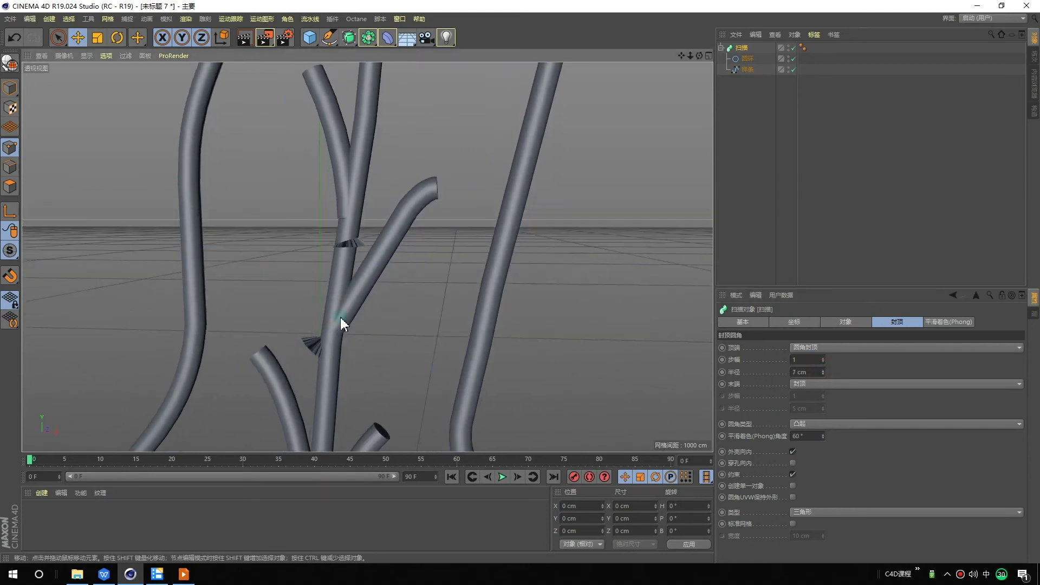
scroll(345, 348, "down", 2)
scroll(365, 270, "up", 2)
scroll(367, 202, "up", 2)
scroll(356, 233, "up", 2)
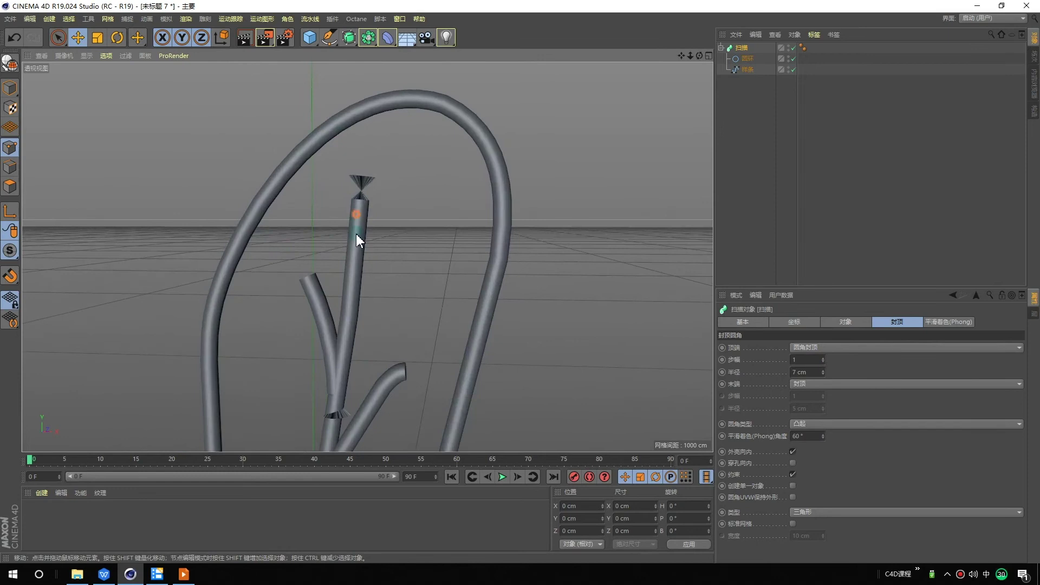
scroll(365, 196, "up", 2)
left_click(823, 373)
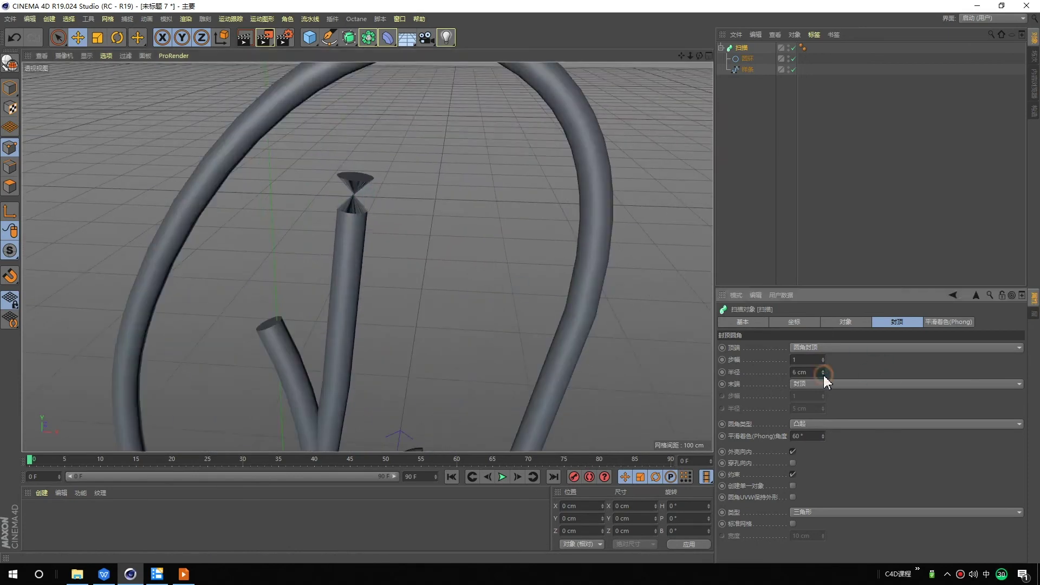
Step: Set the start cap step count to 9
scroll(614, 309, "up", 1)
double_click(798, 360)
type("0")
left_click(793, 361)
type("9")
key("Return")
Step: Set the End cap to a fillet cap with 9 steps
scroll(400, 241, "down", 3)
scroll(398, 255, "up", 2)
scroll(385, 269, "up", 2)
scroll(377, 269, "down", 2)
left_click_drag(418, 277, 350, 300, "alt")
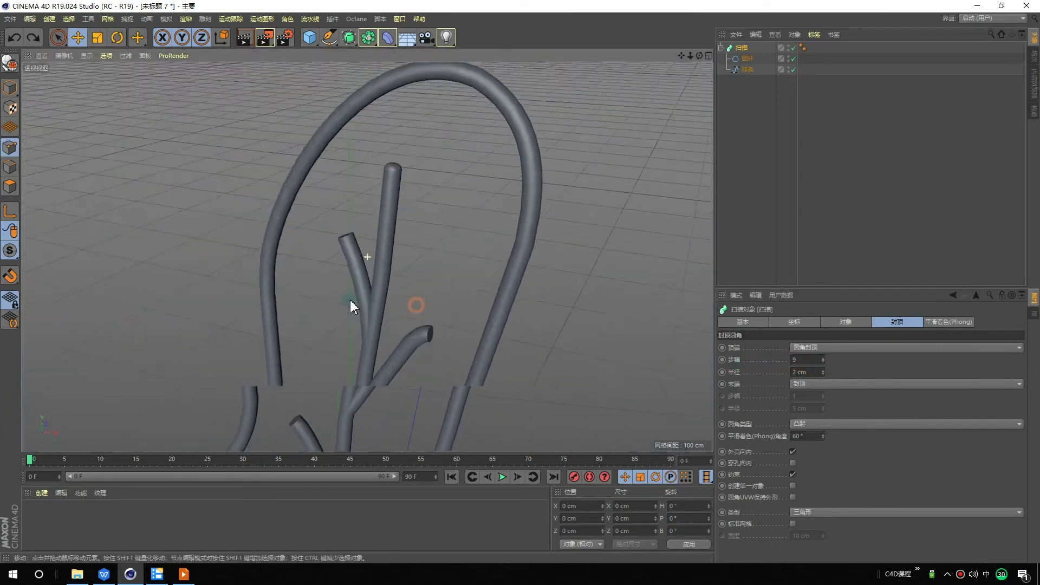
scroll(399, 248, "up", 3)
scroll(399, 248, "down", 1)
left_click(812, 384)
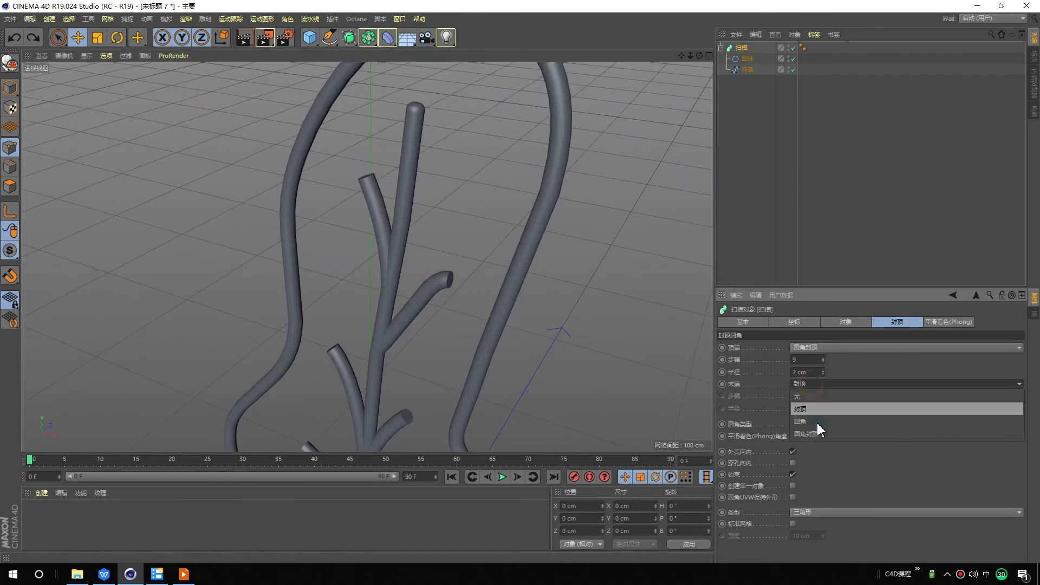
left_click(817, 433)
left_click(792, 396)
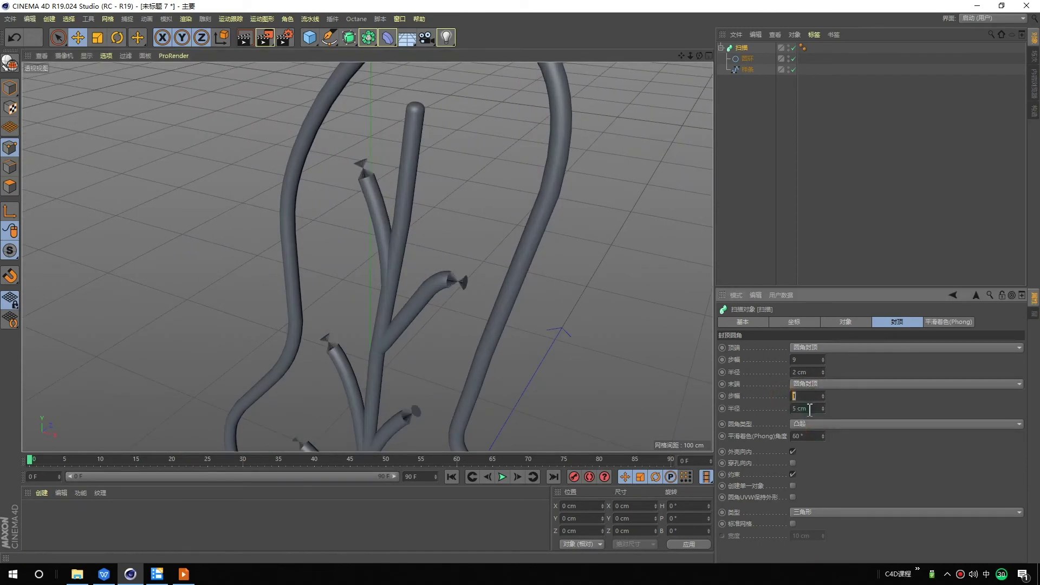
type("9")
key("Tab")
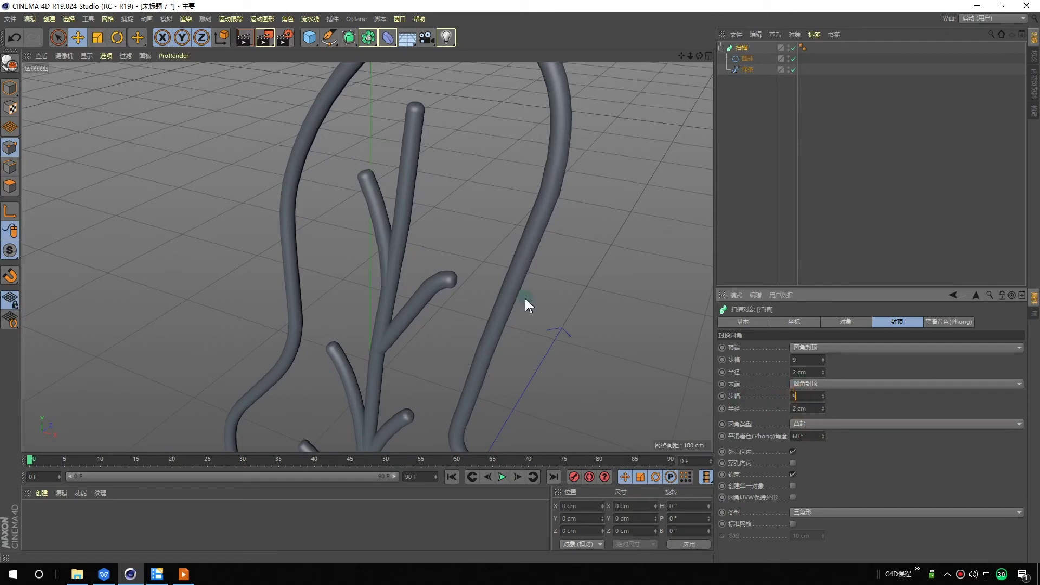
Step: Deselect the Sweep and orbit to a side view of the capped tubes
scroll(524, 298, "down", 3)
left_click(752, 225)
left_click_drag(417, 288, 416, 144, "alt")
scroll(426, 286, "up", 2)
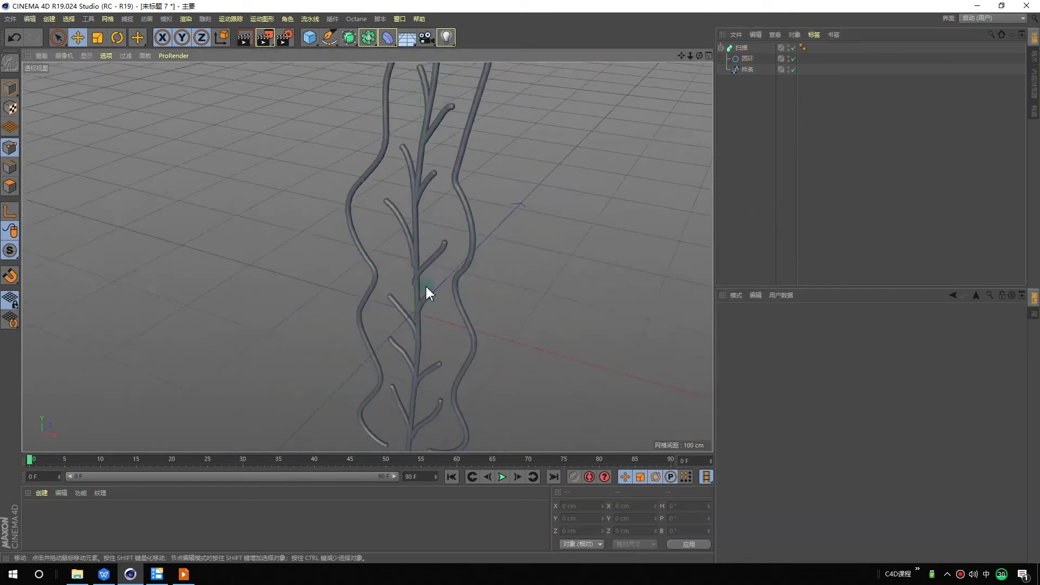
Step: Orbit around the finished sweep and check it in the four-view layout
mouse_move(425, 285)
left_mouse_down("alt")
mouse_move(460, 222)
mouse_move(440, 255)
left_mouse_up("alt")
scroll(407, 232, "up", 3)
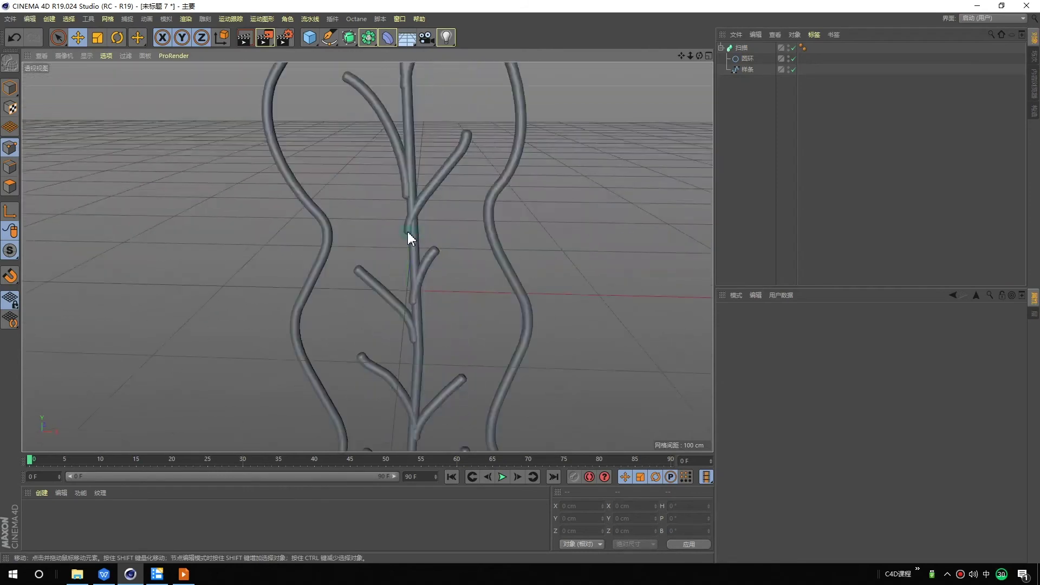
scroll(413, 238, "down", 2)
scroll(422, 260, "down", 2)
mouse_move(414, 298)
left_mouse_down("alt")
mouse_move(457, 262)
mouse_move(377, 268)
mouse_move(390, 259)
left_mouse_up("alt")
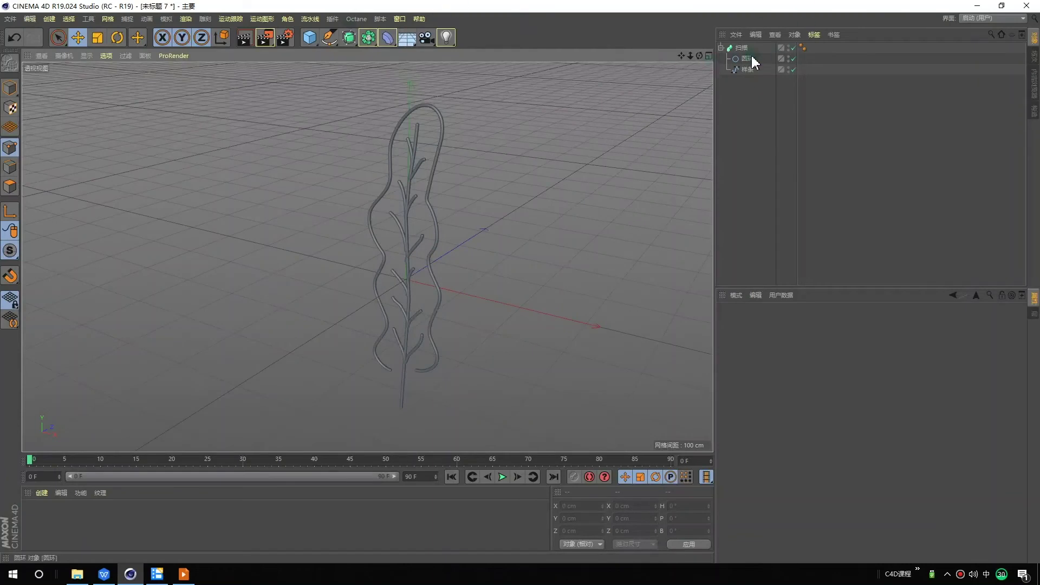
middle_click(467, 204)
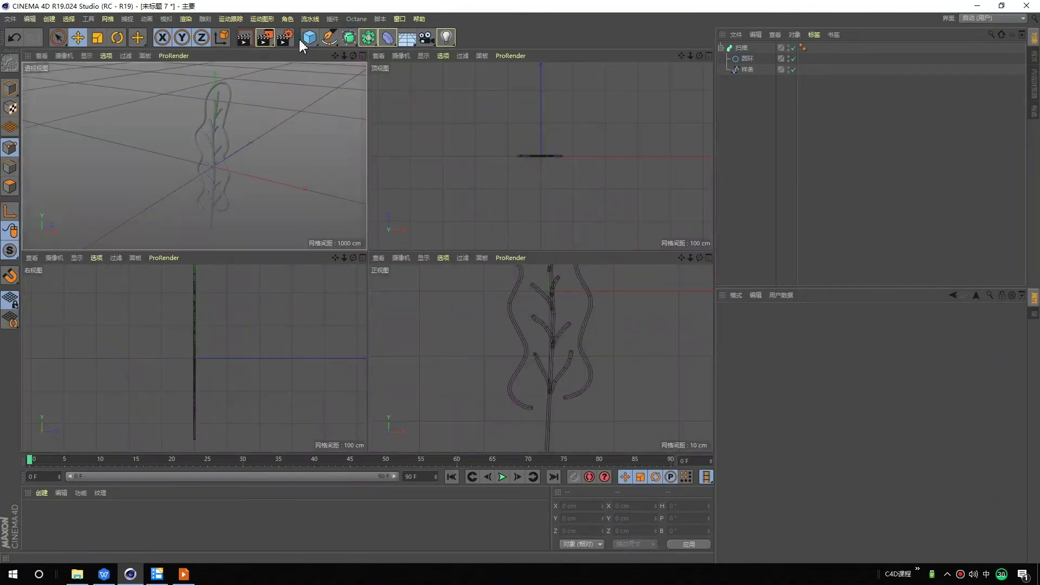
middle_click(304, 81)
Step: Create a new empty scene with File > New
left_click(336, 37)
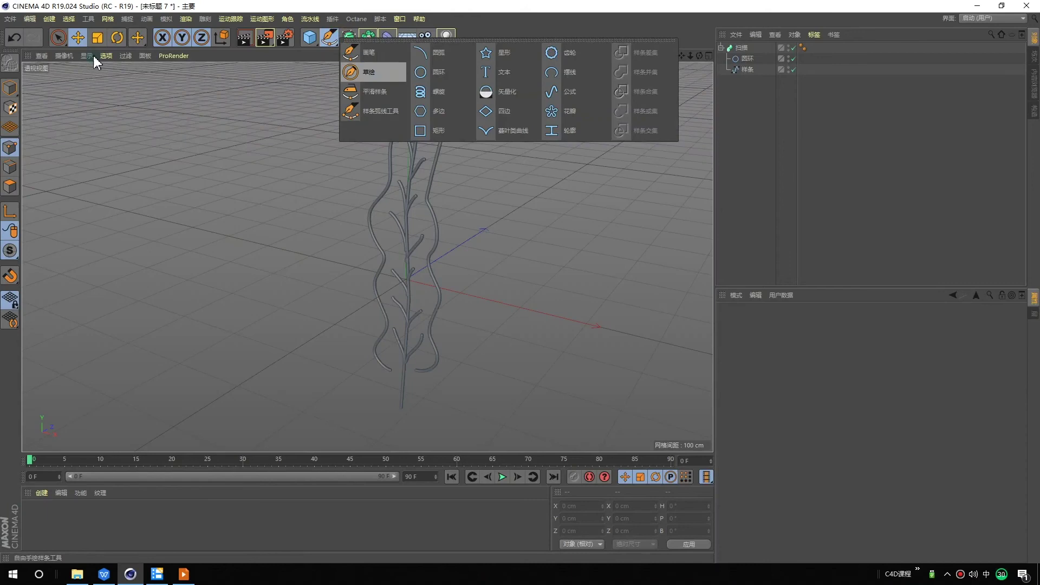
left_click(10, 19)
left_click(21, 26)
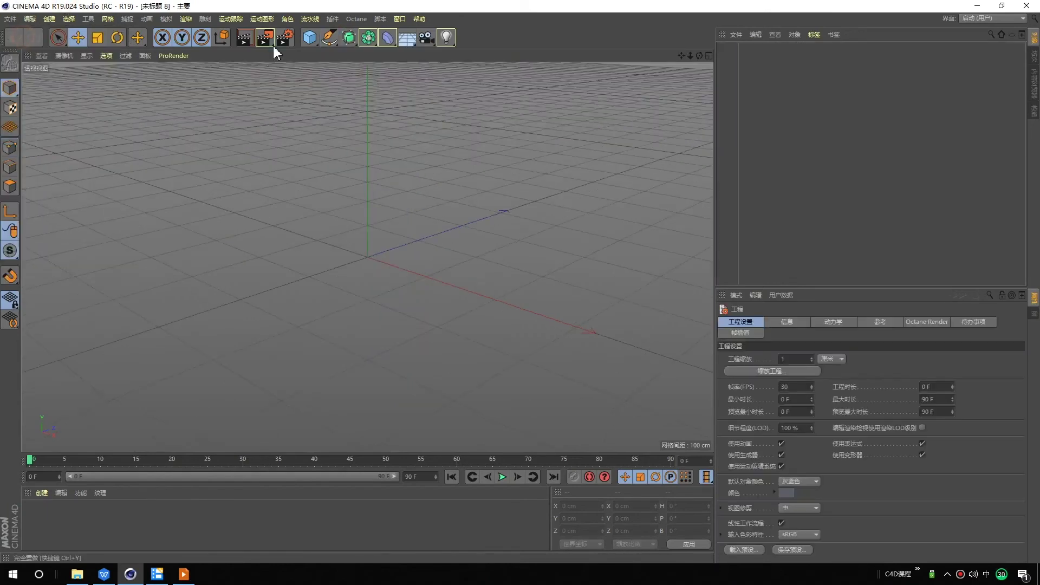
Step: Choose the Sketch spline tool and maximise the front view
left_click(327, 44)
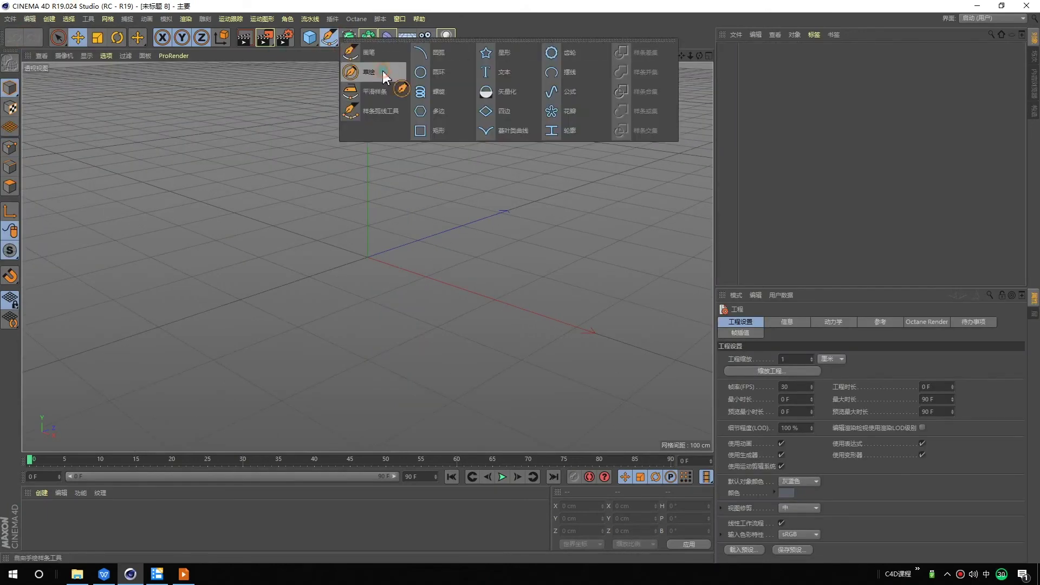
left_click(368, 70)
middle_click(352, 157)
middle_click(497, 318)
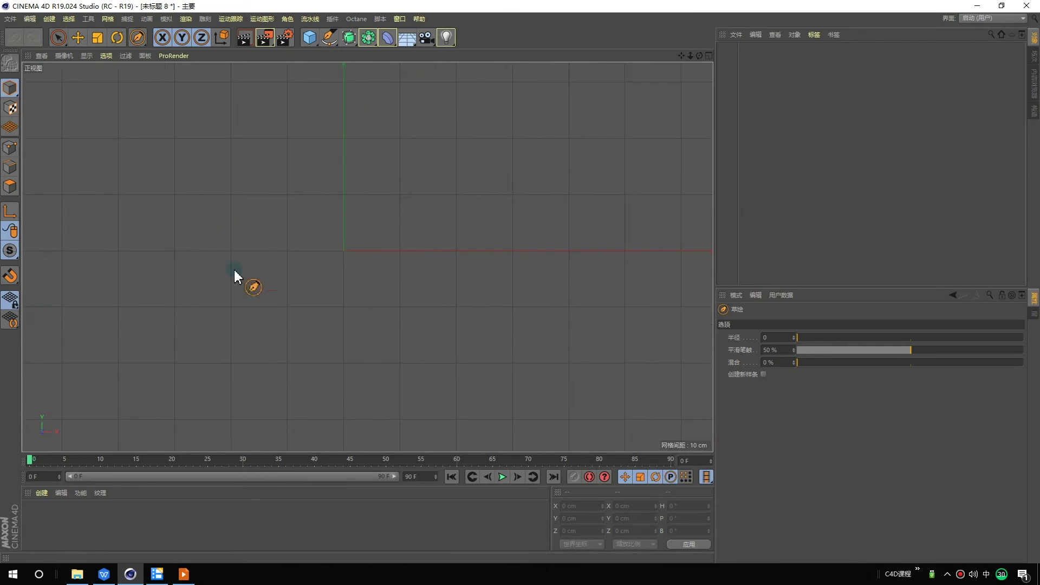
Step: Sketch several freehand strokes in the front view, undoing them with Ctrl+Z
left_click_drag(215, 304, 360, 429)
key("ctrl+z")
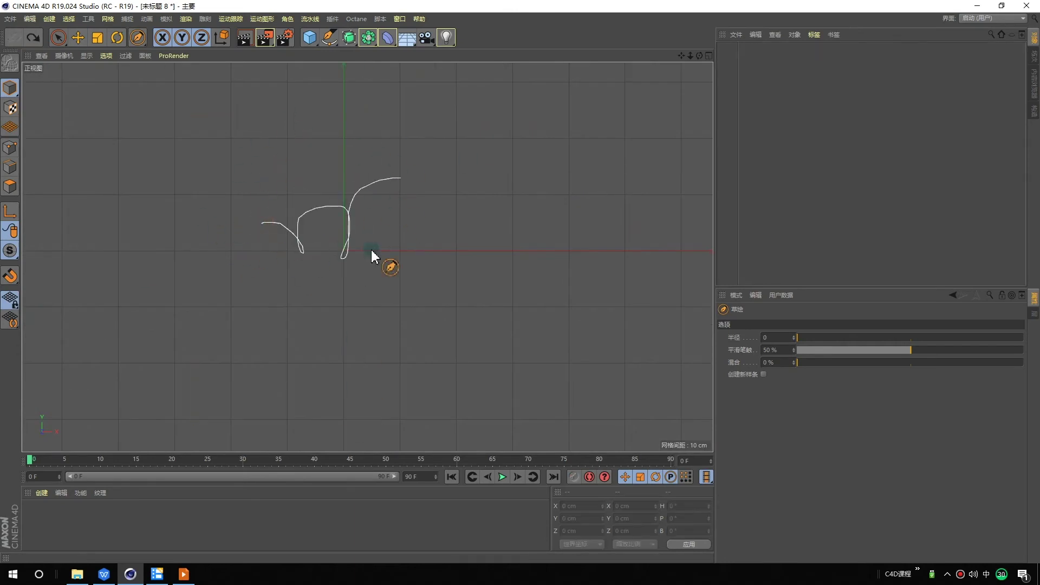
left_click_drag(329, 310, 452, 305)
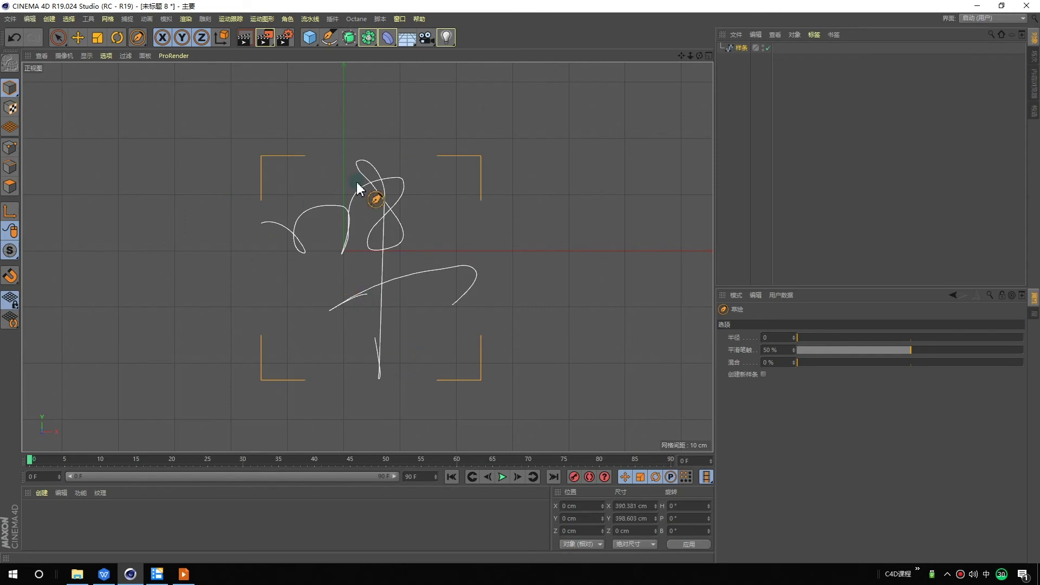
key("ctrl+z")
left_click_drag(300, 181, 340, 190)
left_click_drag(281, 271, 436, 221)
key("ctrl+z")
key("ctrl+z")
left_click_drag(330, 144, 344, 385)
left_click_drag(397, 315, 438, 285)
key("ctrl+z")
key("ctrl+z")
key("ctrl+z")
Step: Sketch a tall freehand spline, inspect it in the perspective view, then undo it
left_click_drag(280, 213, 348, 359)
left_click_drag(419, 253, 409, 207)
left_click_drag(469, 369, 455, 294)
middle_click(455, 295)
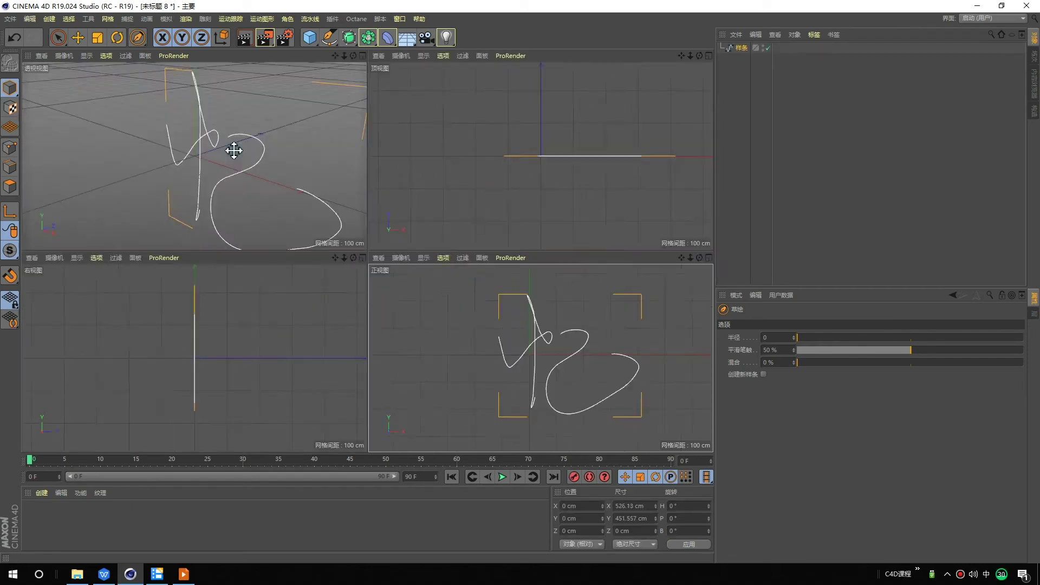
middle_click(234, 152)
mouse_move(387, 161)
left_mouse_down("alt")
mouse_move(413, 193)
mouse_move(448, 186)
left_mouse_up("alt")
key("ctrl+z")
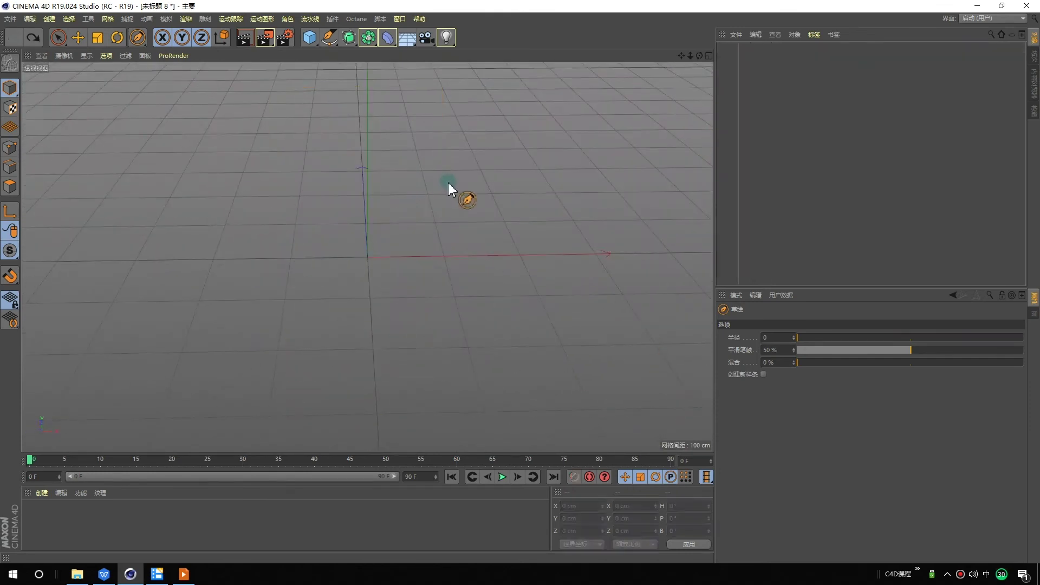
Step: In the maximised front view, sketch and undo three more freehand splines, including a 2-shape
middle_click(387, 209)
middle_click(513, 324)
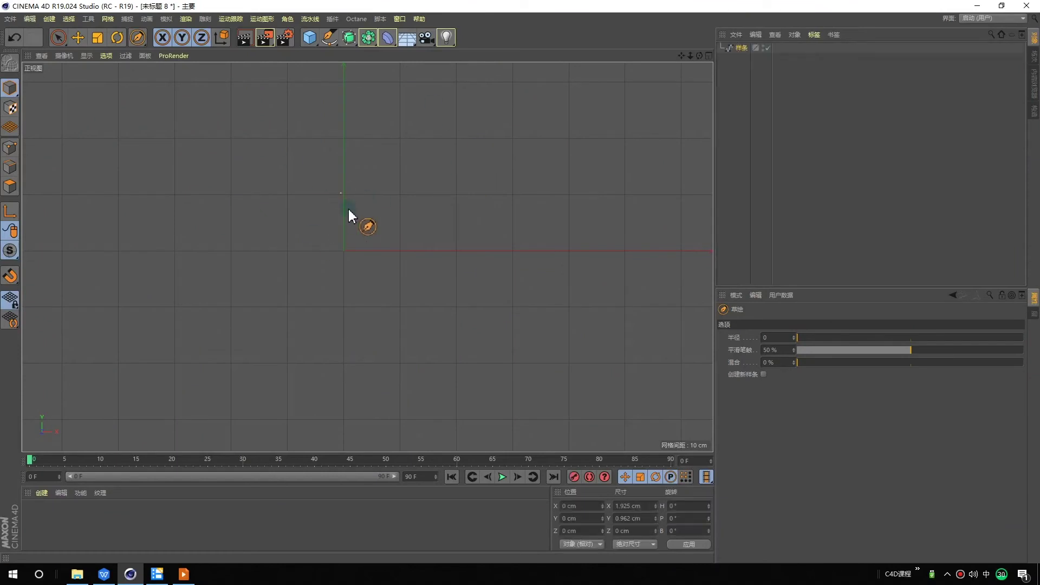
left_click_drag(203, 207, 297, 279)
key("ctrl+z")
left_click_drag(178, 185, 354, 252)
key("ctrl+z")
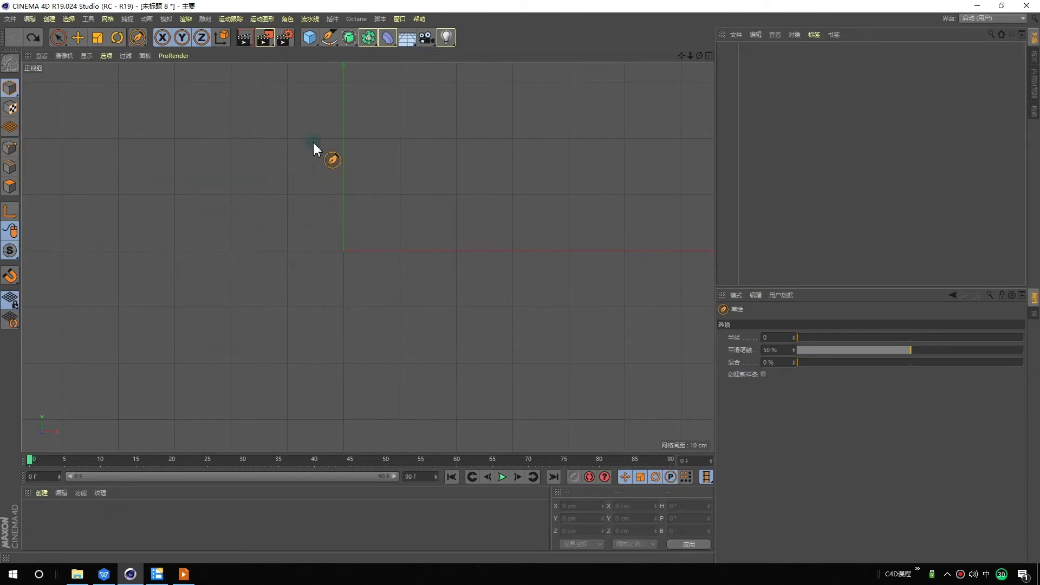
left_click_drag(354, 218, 457, 274)
key("ctrl+z")
Step: Select the Spline Arc Tool from the spline palette
left_click(334, 39)
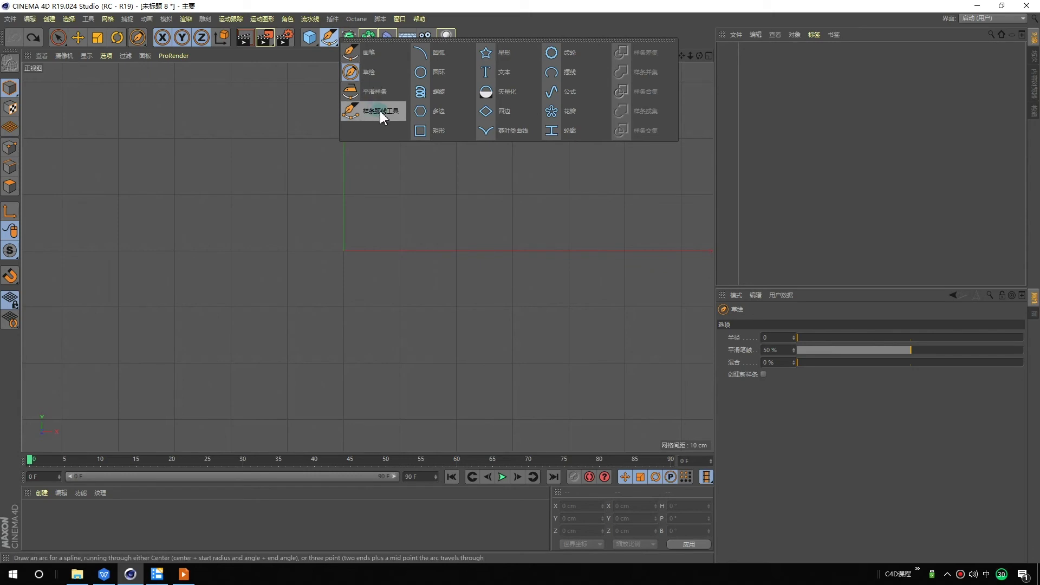
left_click(379, 110)
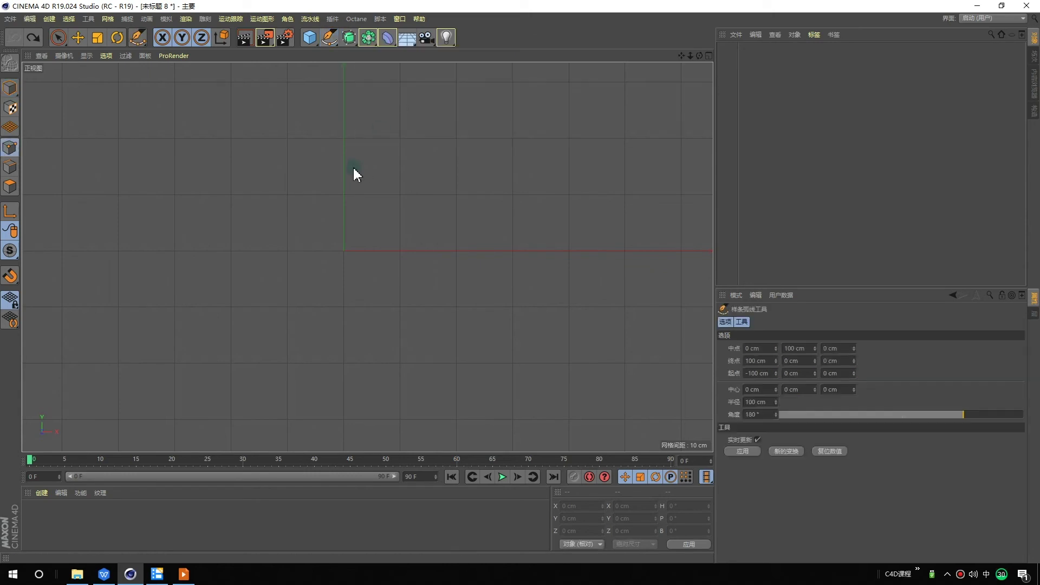
left_click(327, 39)
Step: Chain seven connected arcs across the front view into one swirling, looping S-shaped spline
left_click_drag(343, 146, 288, 174)
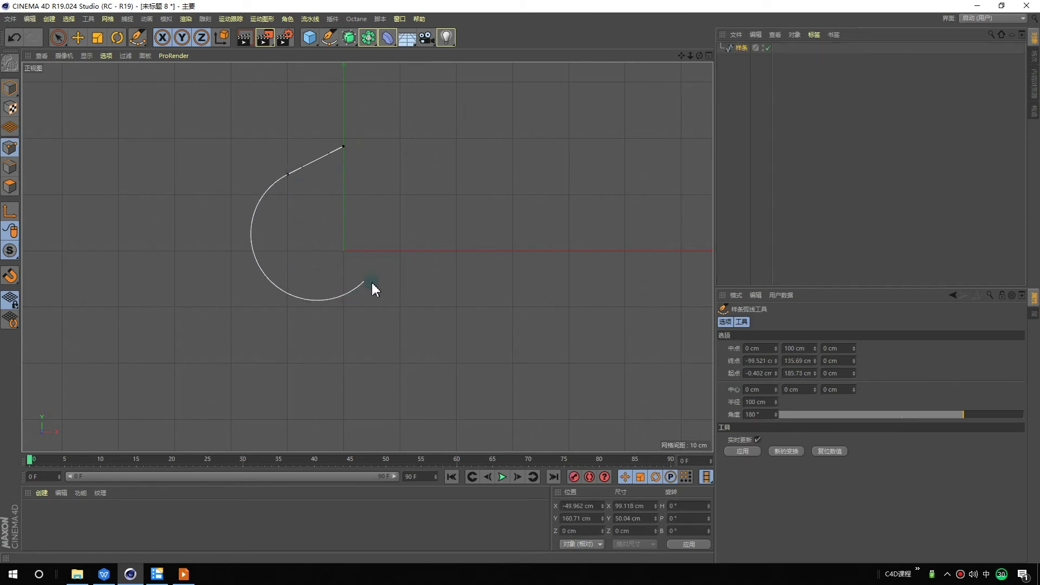
mouse_move(362, 274)
left_mouse_down()
mouse_move(311, 323)
mouse_move(239, 263)
mouse_move(211, 334)
left_mouse_up()
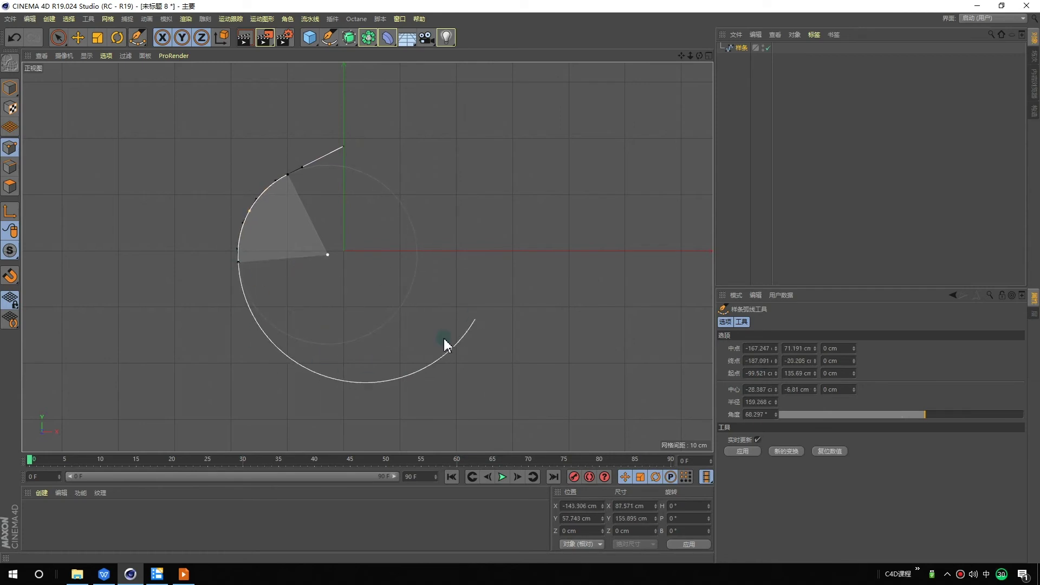
mouse_move(155, 301)
left_mouse_down()
mouse_move(128, 185)
mouse_move(153, 202)
mouse_move(161, 195)
mouse_move(124, 194)
mouse_move(102, 269)
mouse_move(161, 276)
mouse_move(138, 248)
mouse_move(156, 179)
mouse_move(104, 155)
mouse_move(71, 162)
mouse_move(31, 230)
mouse_move(51, 292)
mouse_move(54, 243)
mouse_move(99, 346)
left_mouse_up()
mouse_move(238, 368)
left_mouse_down()
mouse_move(297, 325)
mouse_move(288, 350)
mouse_move(332, 213)
mouse_move(327, 227)
mouse_move(348, 216)
mouse_move(352, 278)
mouse_move(327, 309)
mouse_move(454, 317)
mouse_move(470, 368)
mouse_move(517, 270)
mouse_move(528, 219)
mouse_move(609, 228)
mouse_move(594, 213)
mouse_move(528, 304)
left_mouse_up()
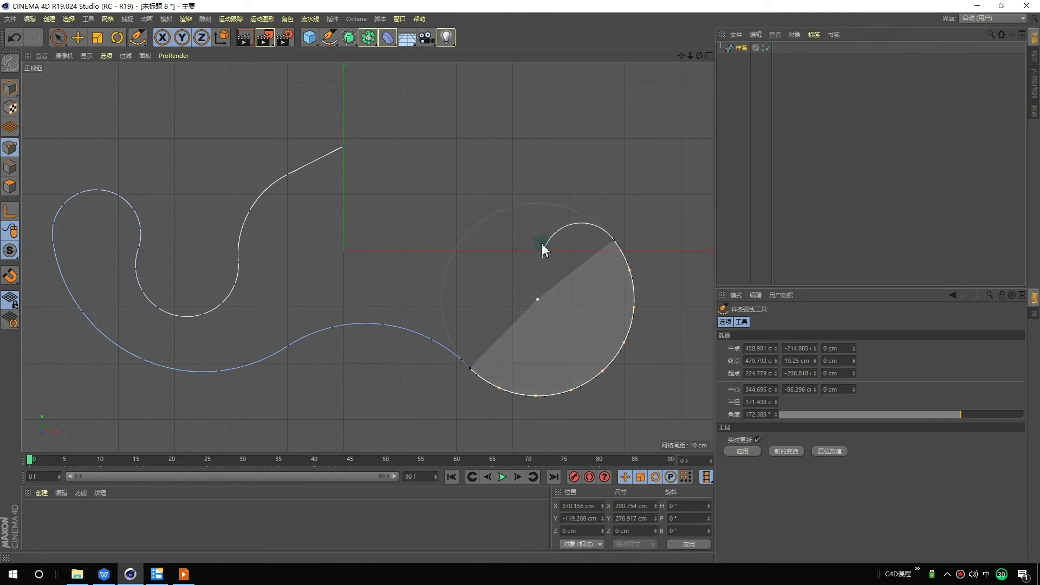
mouse_move(522, 257)
left_mouse_down()
mouse_move(534, 294)
mouse_move(499, 338)
mouse_move(506, 357)
mouse_move(533, 341)
left_mouse_up()
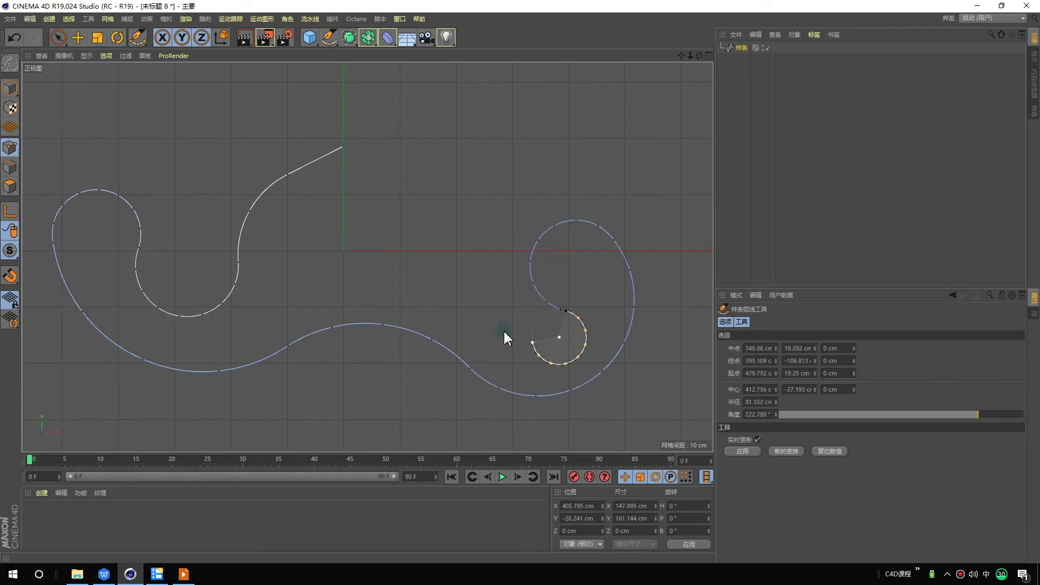
mouse_move(304, 288)
left_mouse_down()
mouse_move(319, 274)
mouse_move(326, 227)
left_mouse_up()
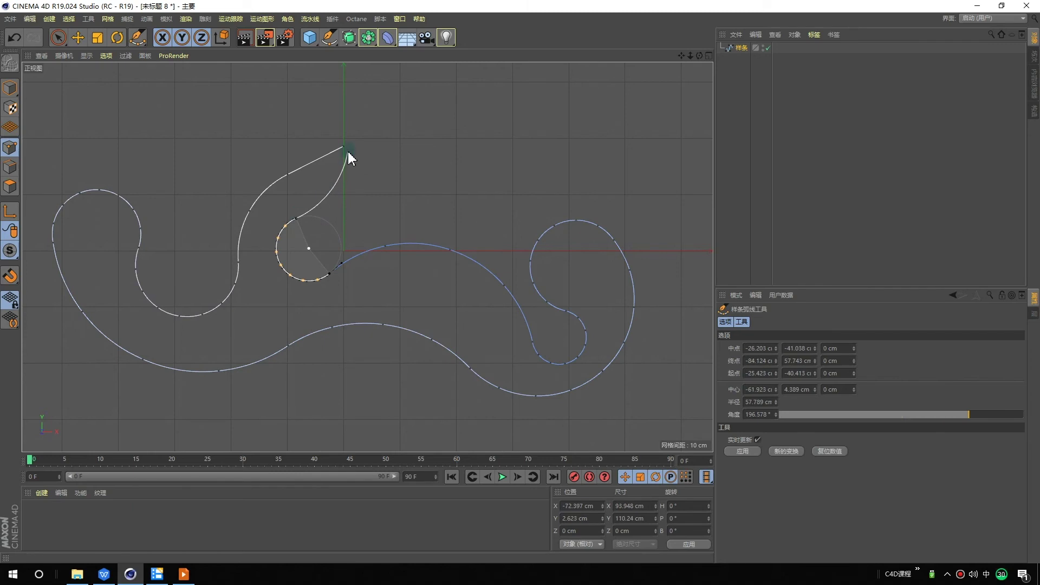
left_click_drag(345, 149, 486, 242)
scroll(426, 251, "down", 3)
scroll(311, 298, "up", 2)
scroll(311, 297, "down", 1)
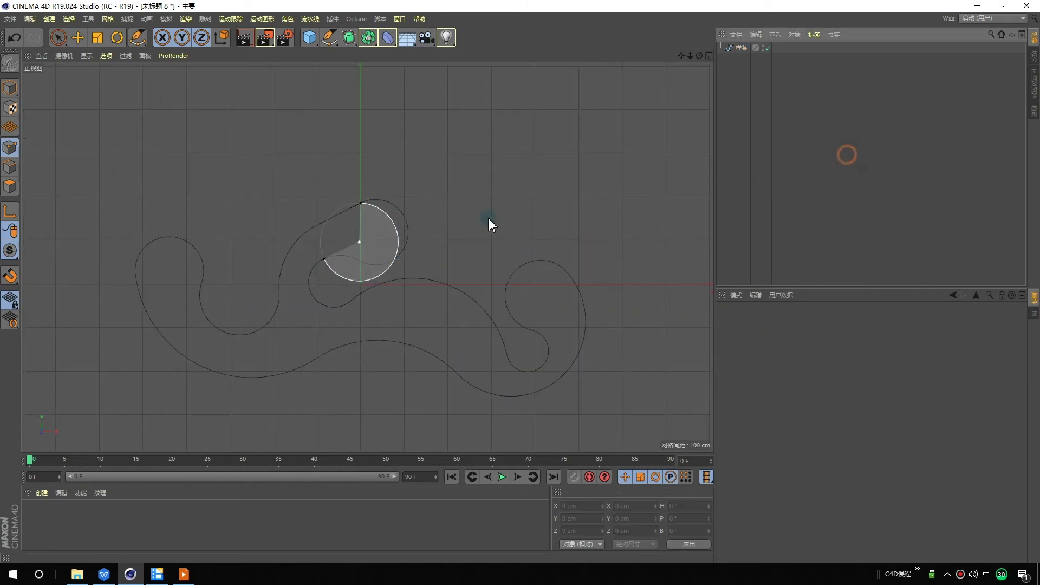
Step: Undo the last arc and an accidental extra spline segment, viewing all four panels
key("ctrl+z")
mouse_move(382, 293)
left_mouse_down("alt")
mouse_move(427, 283)
mouse_move(399, 284)
left_mouse_up("alt")
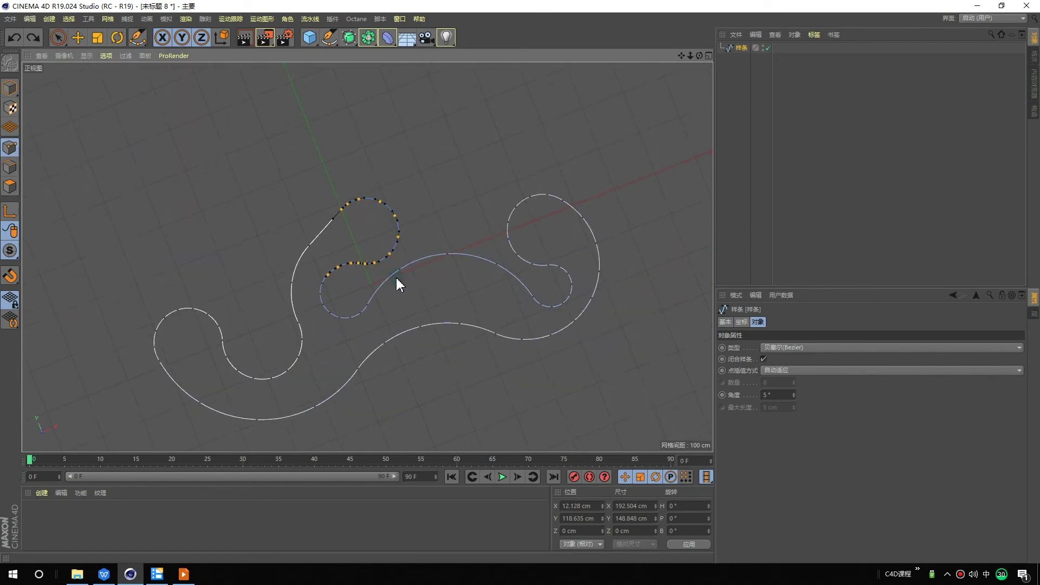
mouse_move(329, 269)
left_mouse_down("alt")
mouse_move(411, 303)
mouse_move(339, 291)
mouse_move(380, 284)
left_mouse_up("alt")
middle_click(410, 250)
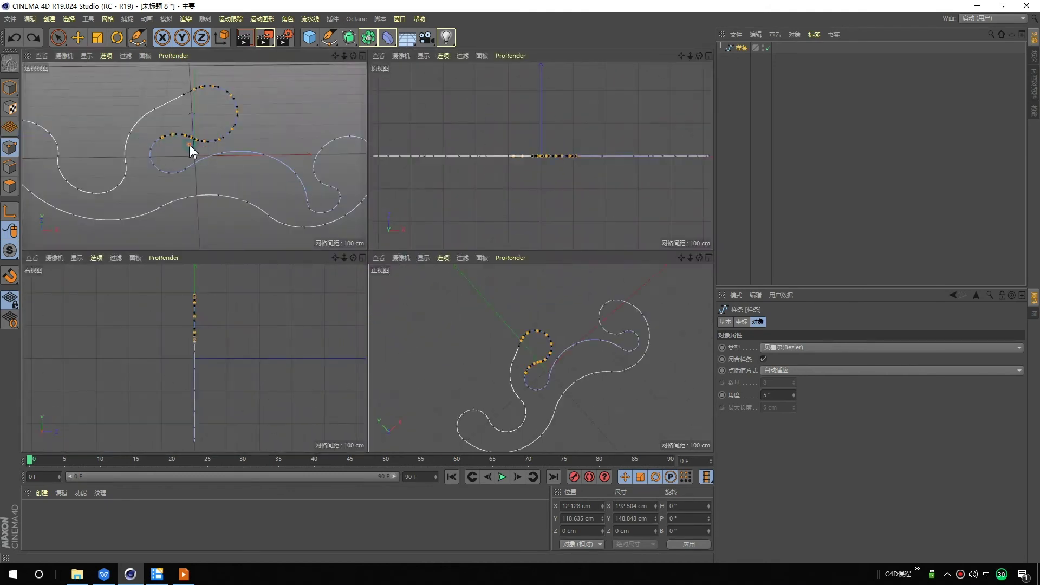
left_click_drag(194, 145, 226, 158, "ctrl")
key("ctrl+z")
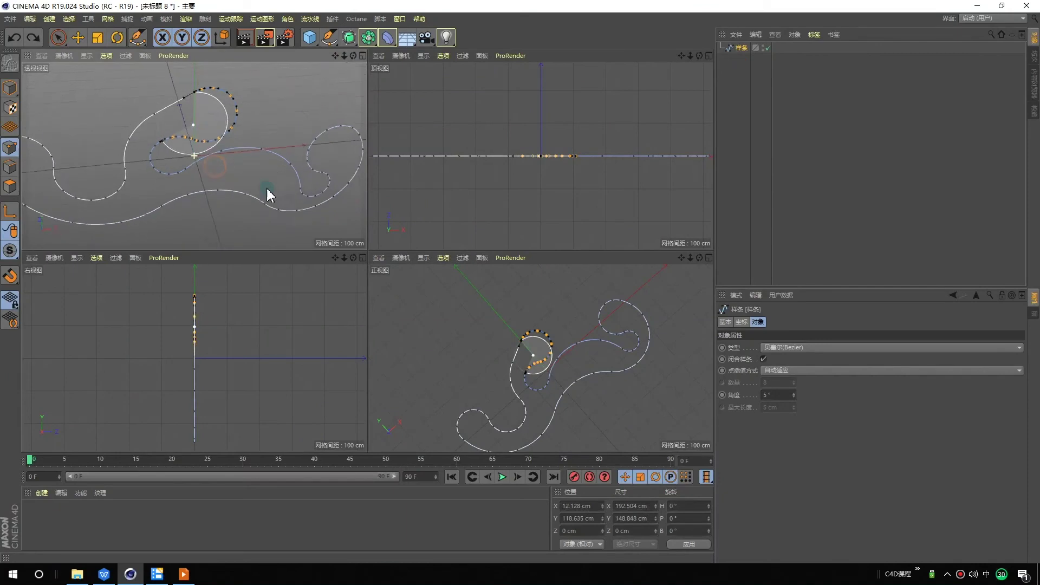
Step: Restore the top and front views to their default angles and maximise the front view
left_click_drag(493, 200, 494, 196, "alt")
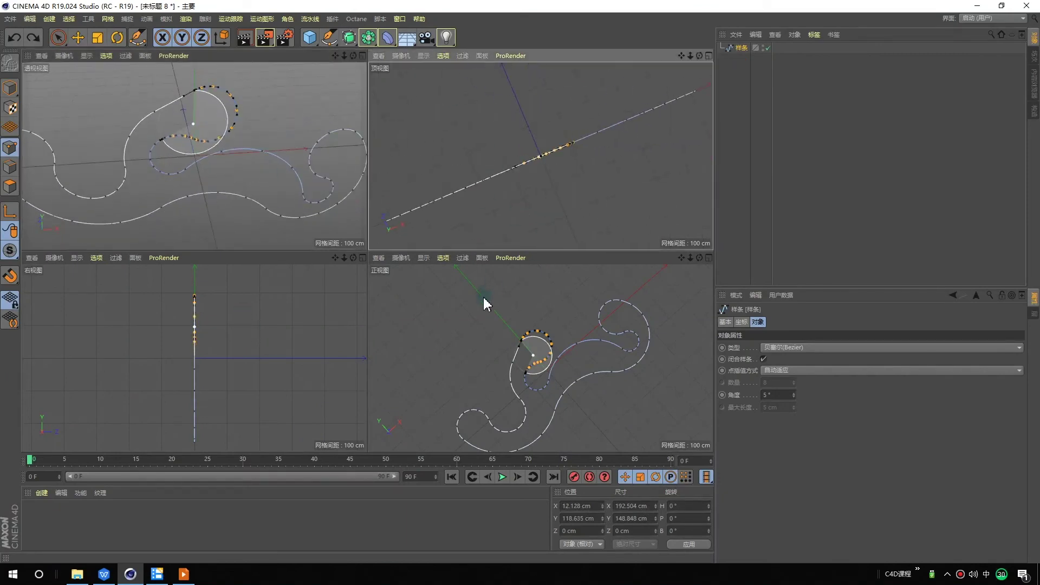
left_click_drag(483, 299, 485, 296, "alt")
left_click(386, 69)
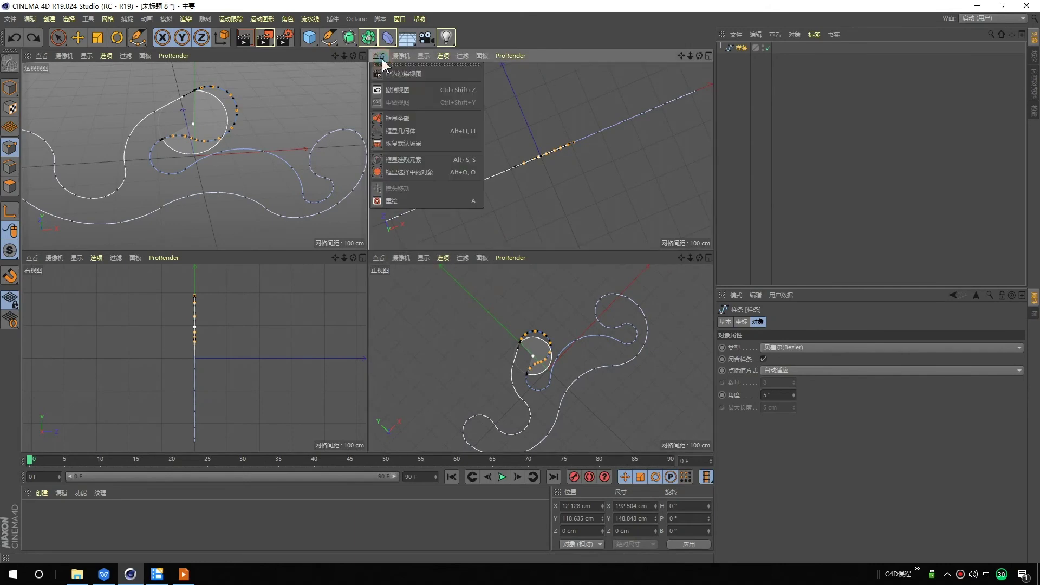
left_click(408, 145)
left_click(379, 270)
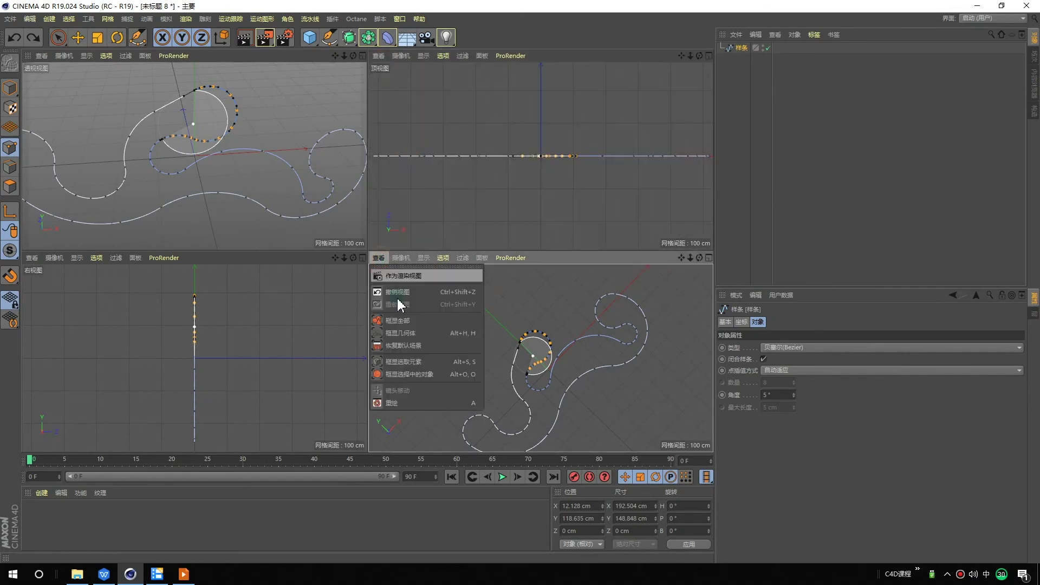
left_click(403, 345)
middle_click(551, 339)
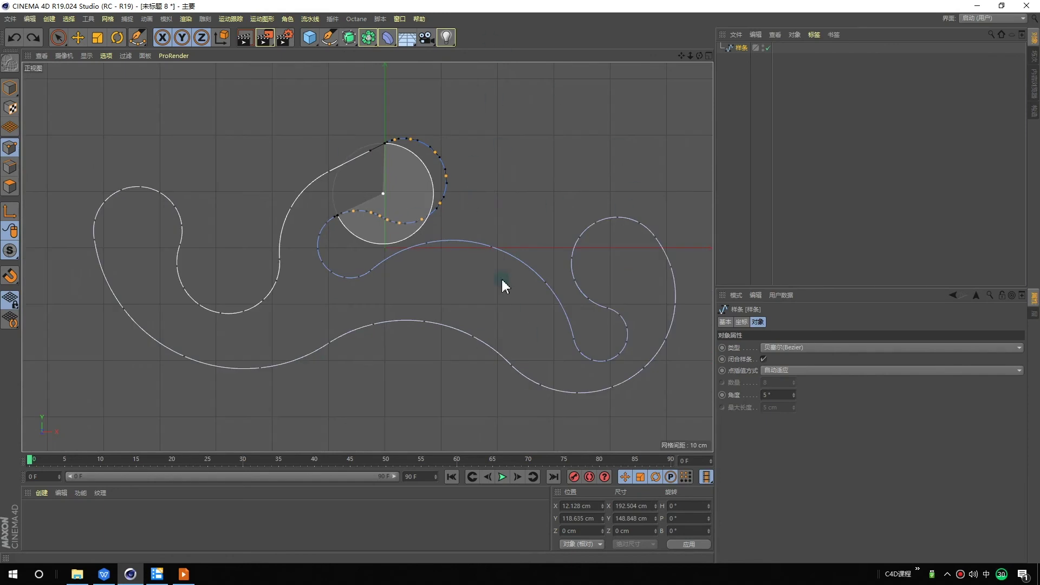
scroll(503, 286, "down", 3)
Step: Deselect the spline's points, return to four views, and delete the spline object
left_click(78, 37)
left_click(490, 232)
scroll(545, 242, "down", 2)
scroll(506, 234, "up", 3)
middle_click(300, 157)
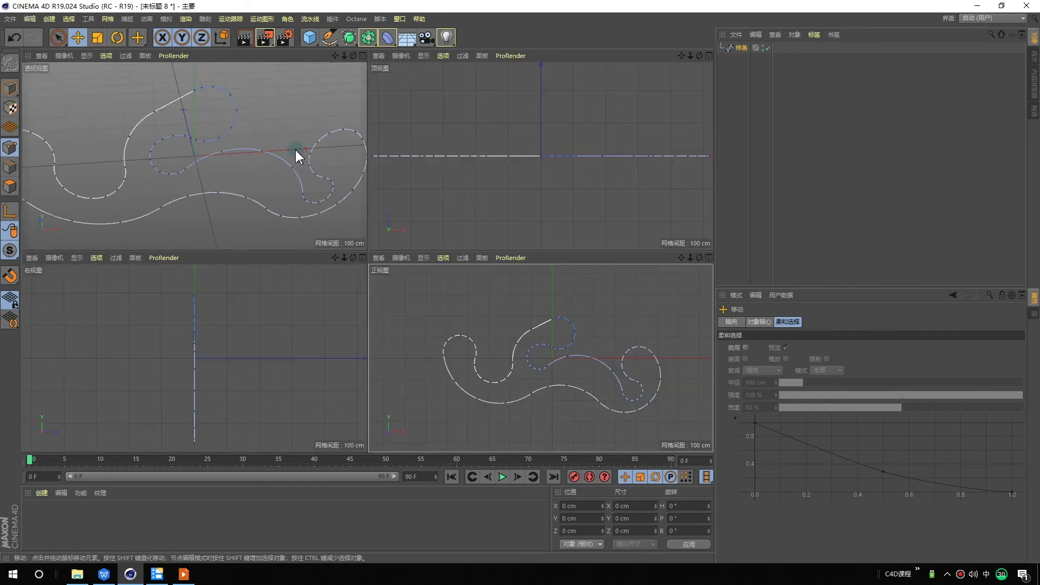
mouse_move(455, 211)
left_mouse_down("alt")
mouse_move(399, 195)
mouse_move(441, 242)
left_mouse_up("alt")
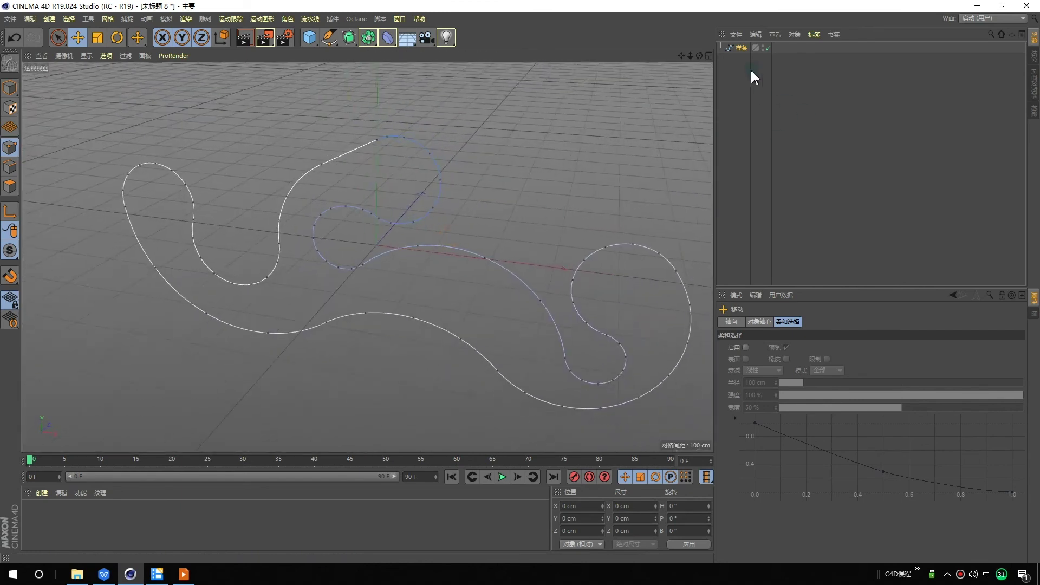
left_click(741, 48)
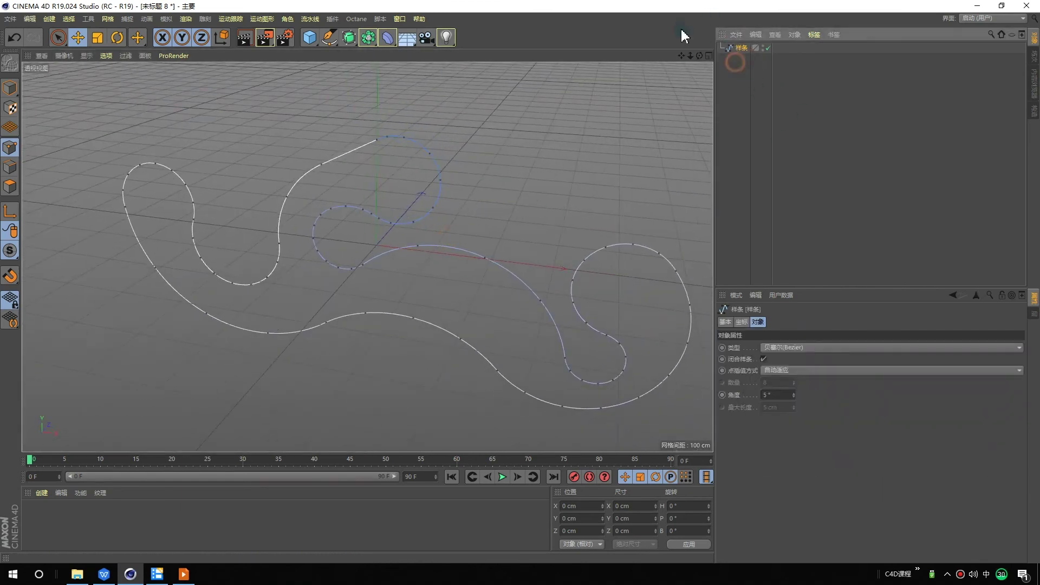
key("Delete")
Step: Pick the Pen spline tool, maximise and zoom the front view, and place the first point
left_click(330, 40)
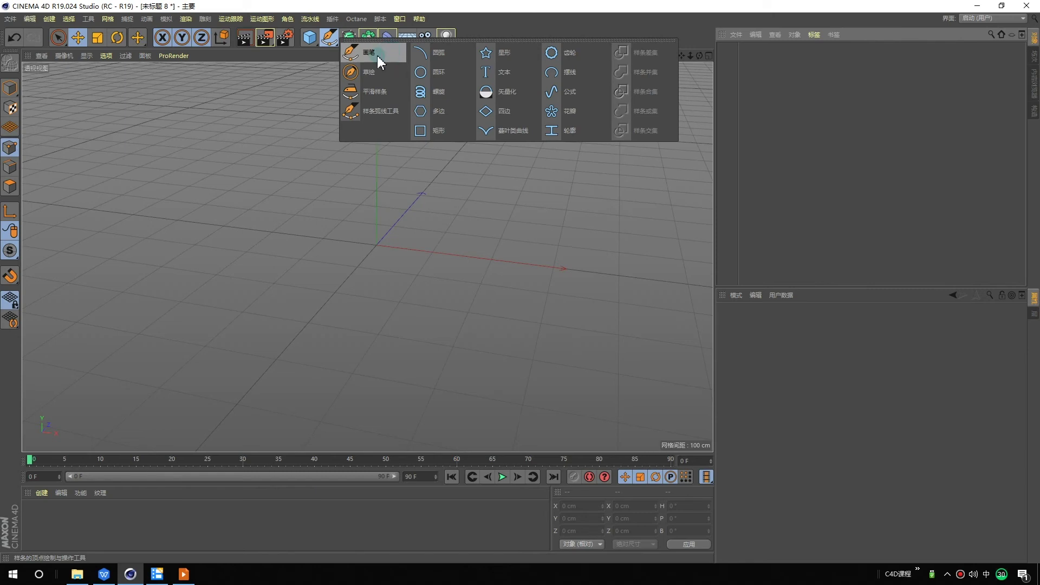
left_click(377, 55)
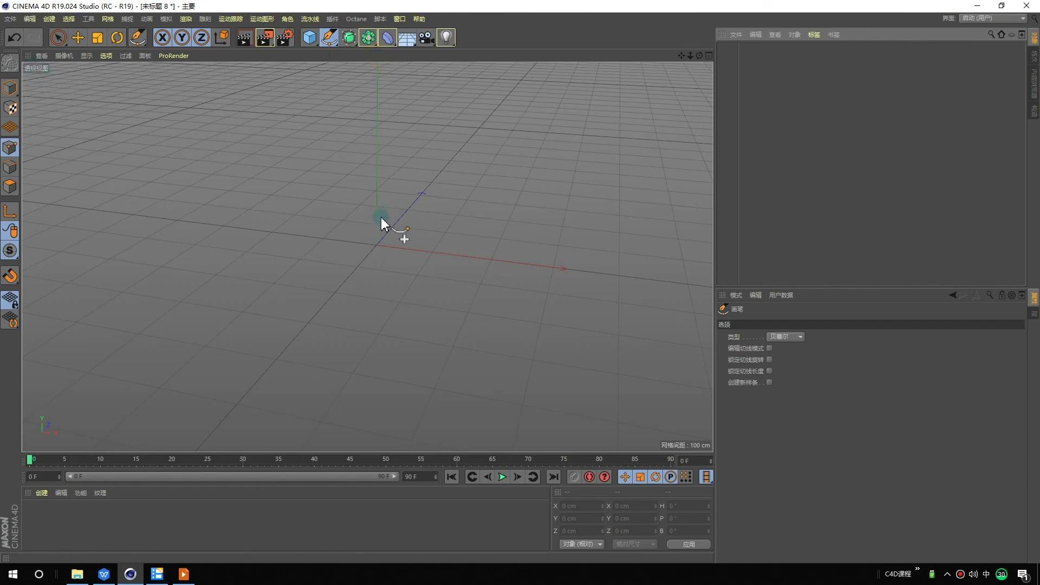
middle_click(383, 221)
middle_click(516, 318)
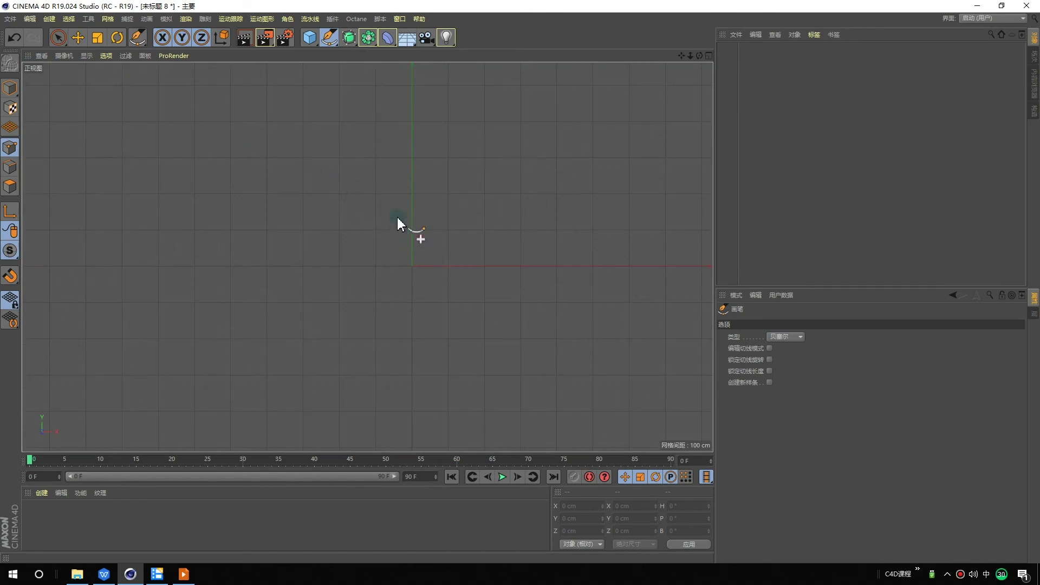
scroll(385, 208, "up", 2)
left_click(370, 113)
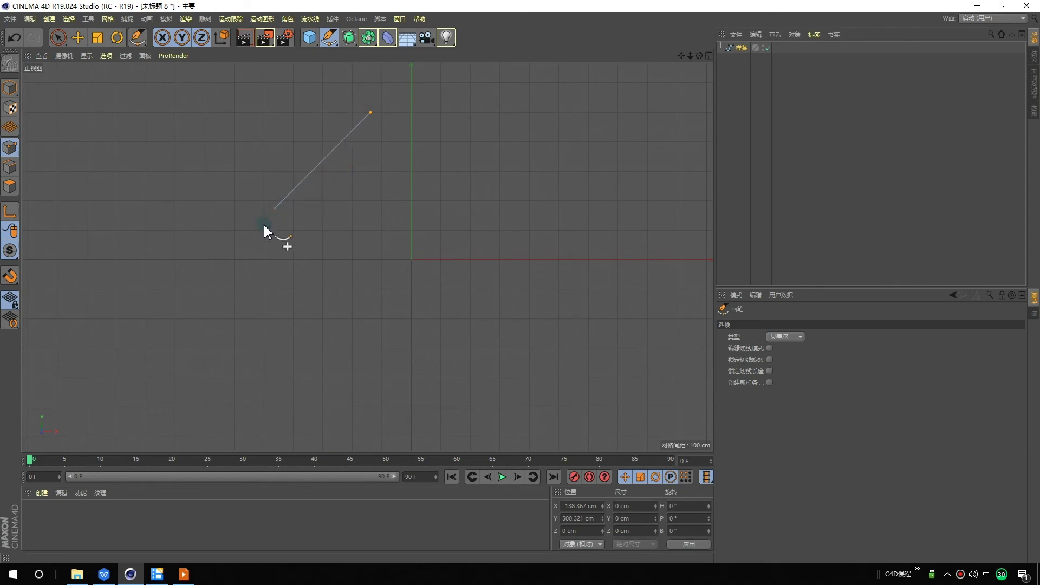
Step: Add a curved second point with angled tangents, undoing a misplaced third point
left_click_drag(271, 220, 272, 277)
mouse_move(332, 307)
left_mouse_down()
mouse_move(274, 266)
mouse_move(290, 300)
mouse_move(279, 297)
left_mouse_up()
left_click_drag(362, 342, 398, 374)
scroll(379, 362, "down", 2)
middle_click_drag(367, 319, 401, 294)
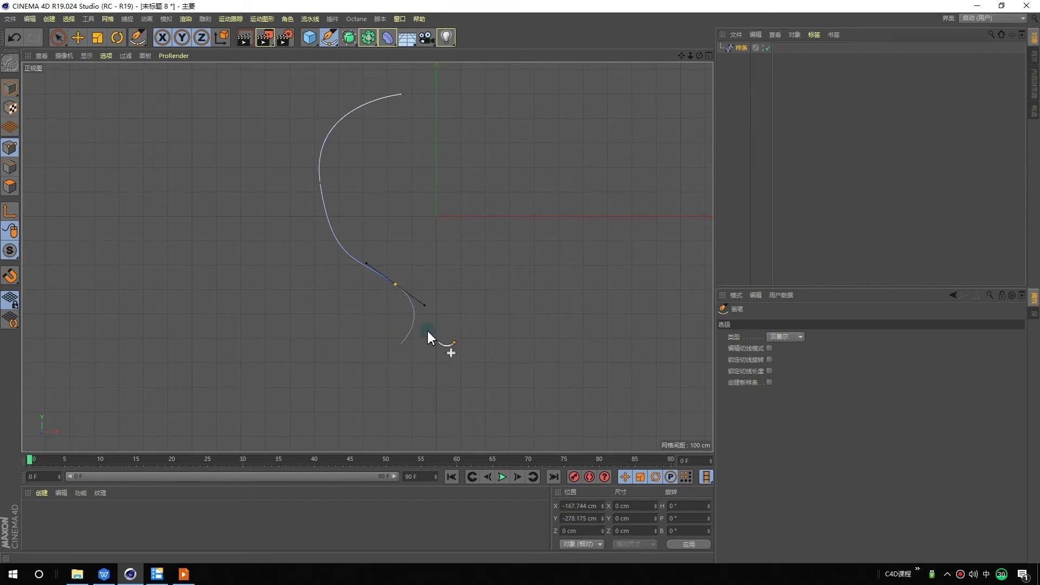
key("ctrl+z")
Step: Add curved points at the lower left, looping right, and heading back to the start
left_click_drag(231, 375, 139, 391)
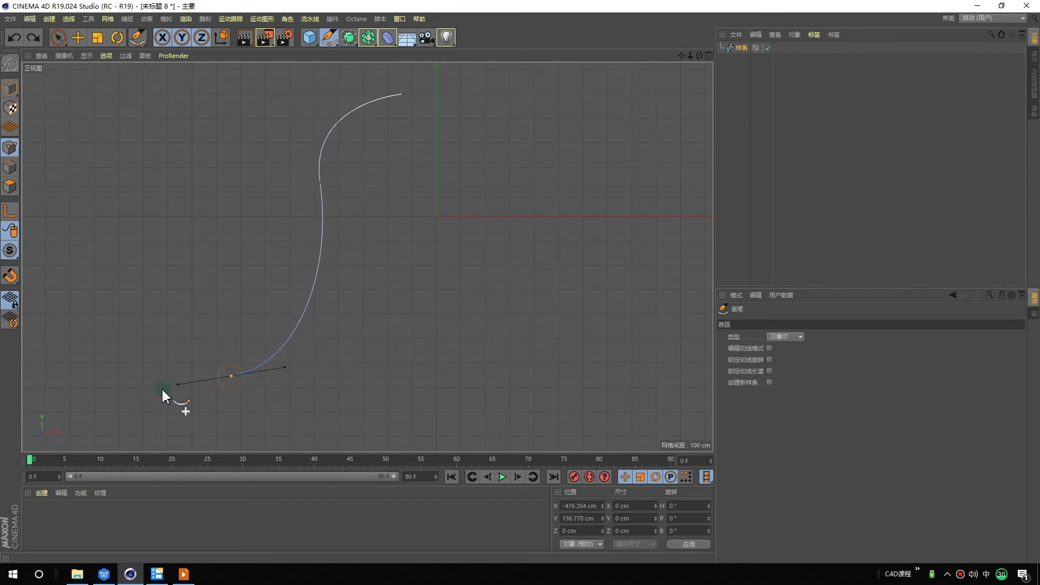
left_click_drag(419, 342, 472, 237)
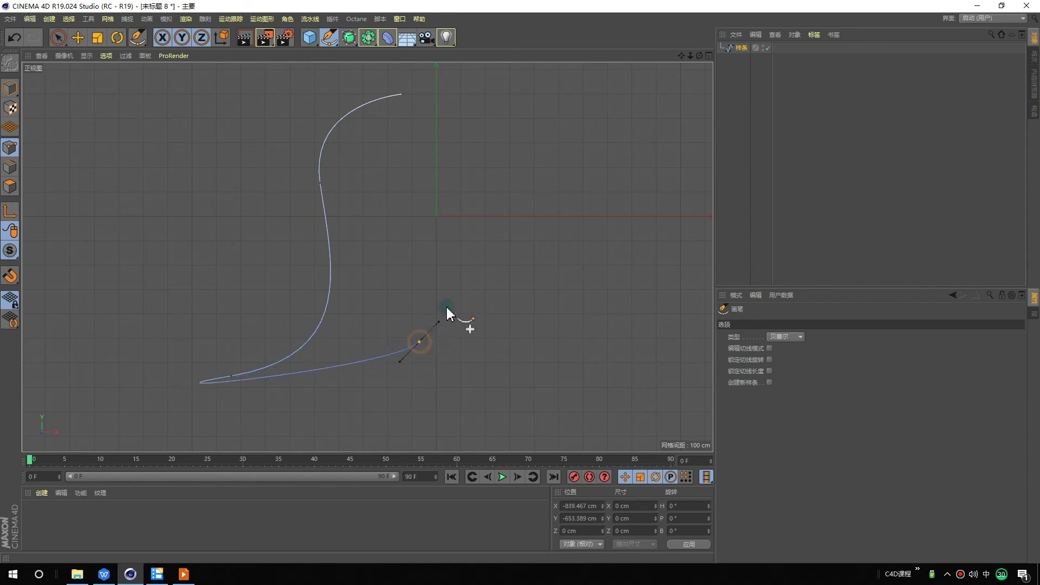
left_click_drag(390, 176, 382, 130)
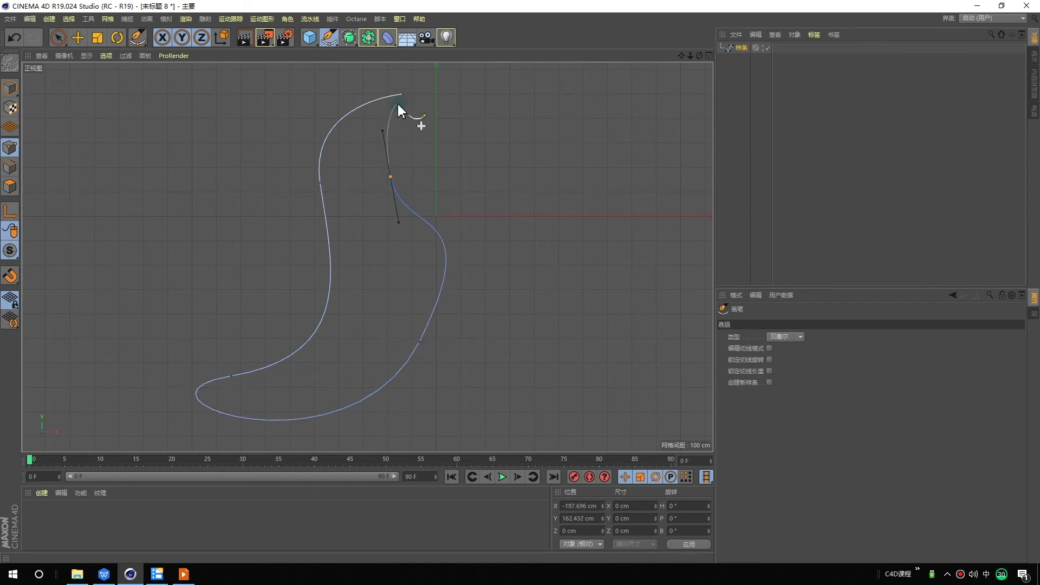
mouse_move(423, 181)
middle_mouse_down("alt")
mouse_move(378, 181)
mouse_move(389, 163)
middle_mouse_up("alt")
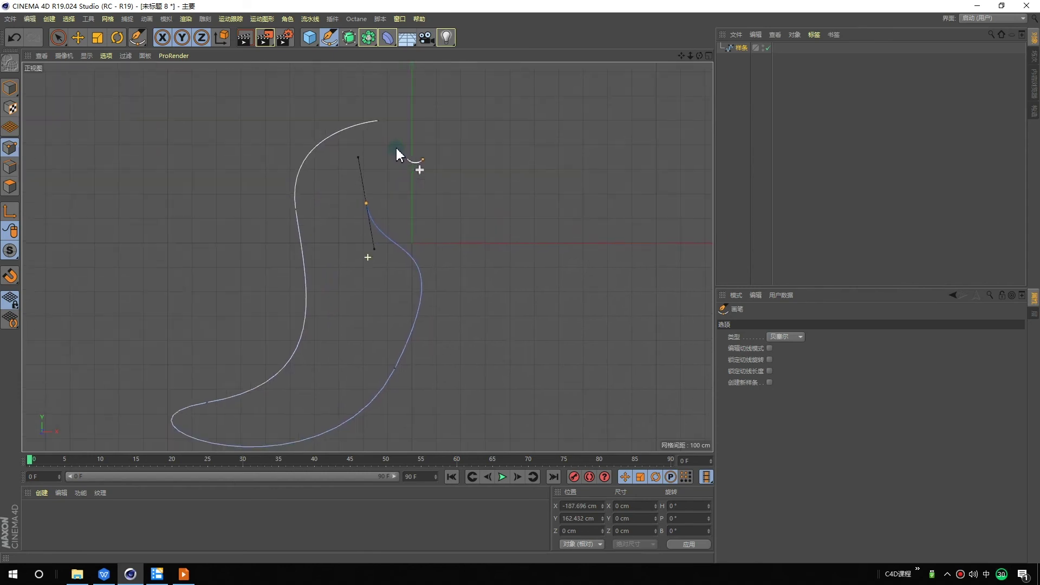
mouse_move(379, 123)
left_mouse_down()
mouse_move(436, 95)
mouse_move(379, 122)
left_mouse_up()
Step: Close the spline on its start point and recentre the closed crescent in view
left_click(378, 121)
key("ctrl+z")
key("ctrl+z")
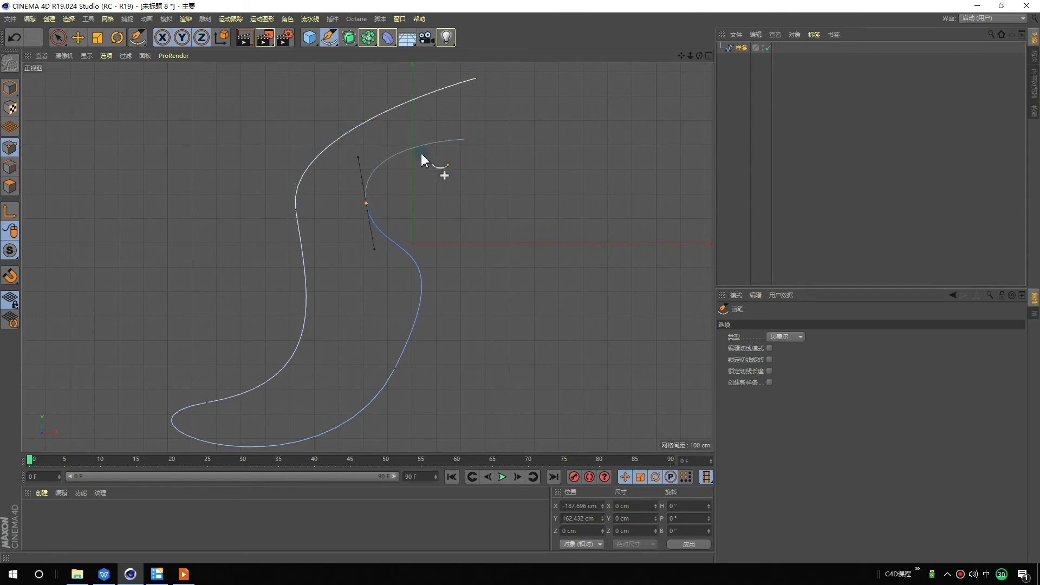
left_click(379, 120)
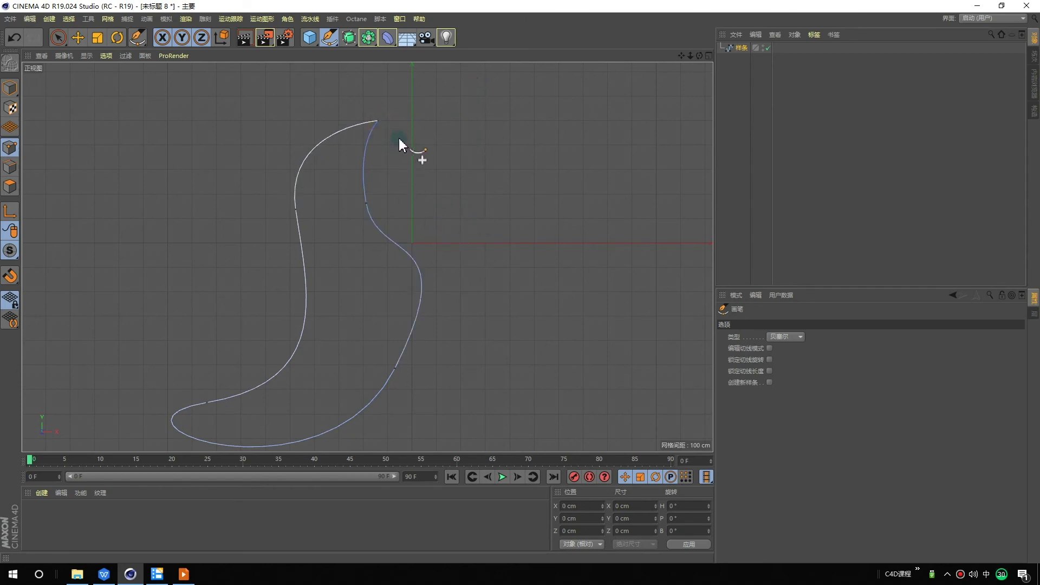
middle_click_drag(412, 257, 436, 238, "alt")
middle_click_drag(513, 243, 537, 248, "alt")
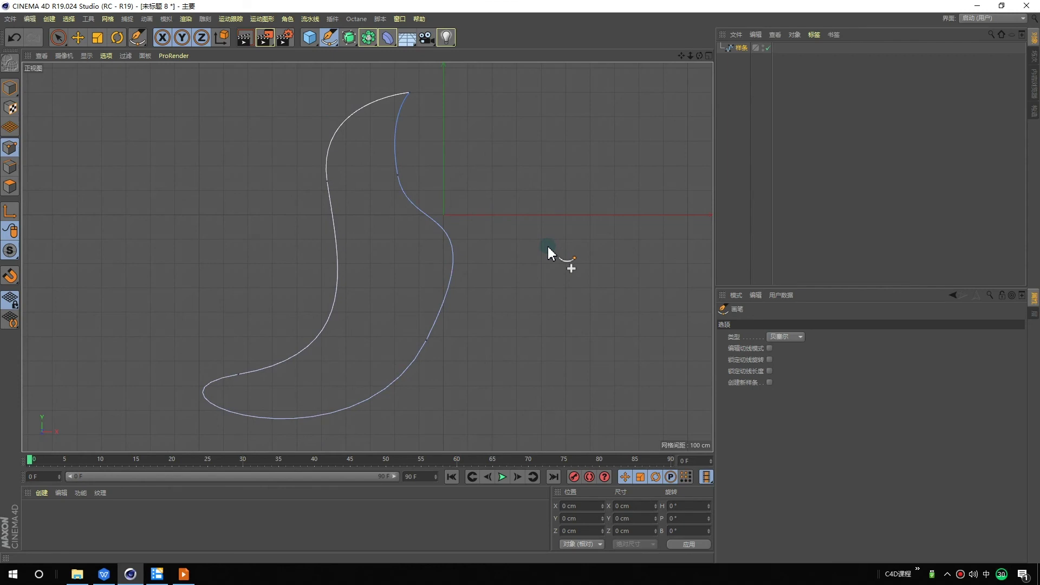
middle_click(546, 255)
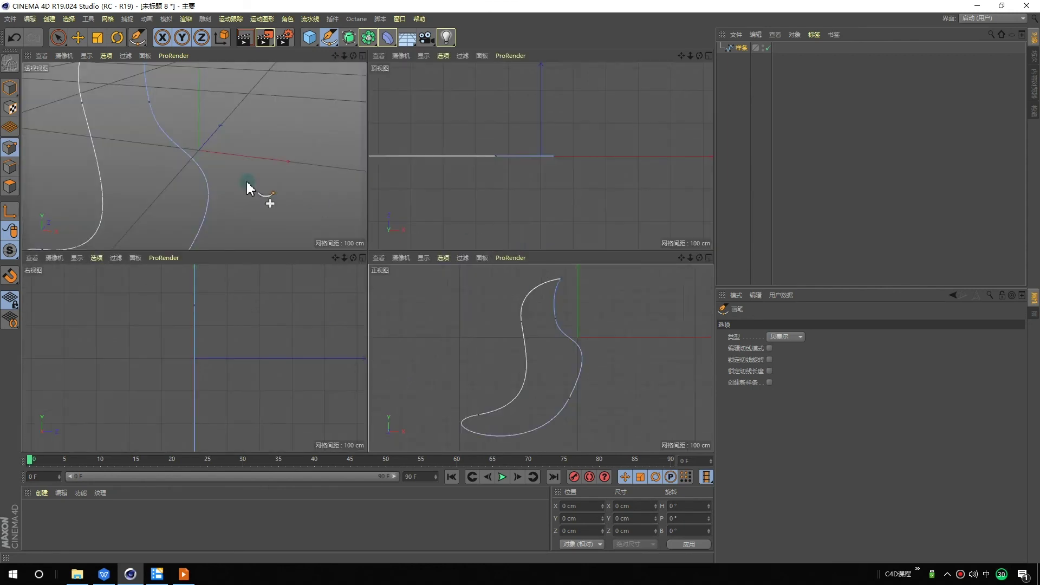
middle_click(548, 337)
middle_click_drag(377, 193, 384, 195, "alt")
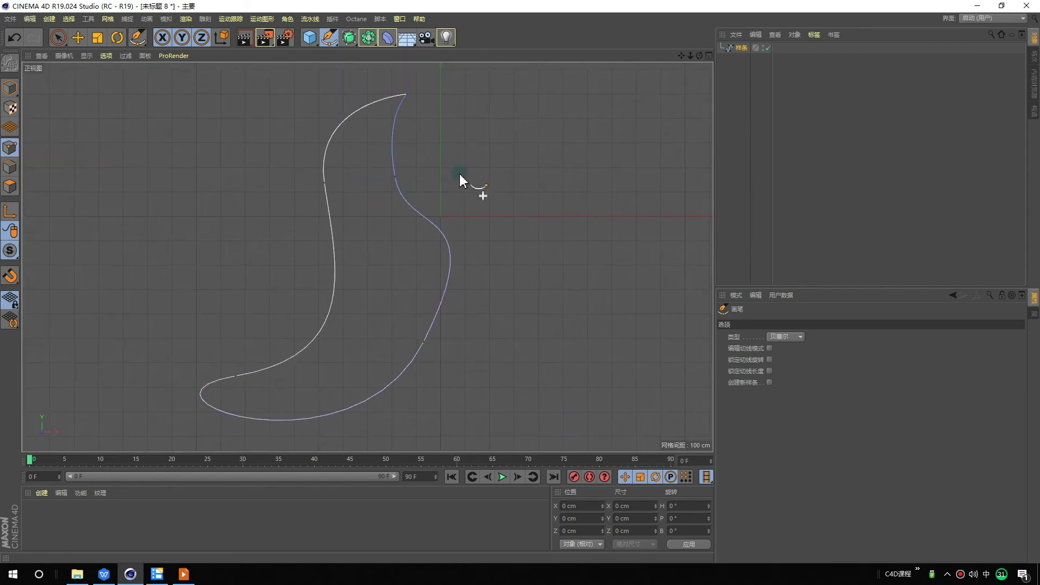
left_click_drag(401, 161, 378, 156)
middle_click_drag(565, 200, 360, 193, "alt")
left_click(351, 127)
left_click_drag(428, 211, 482, 209)
left_click_drag(593, 177, 683, 217)
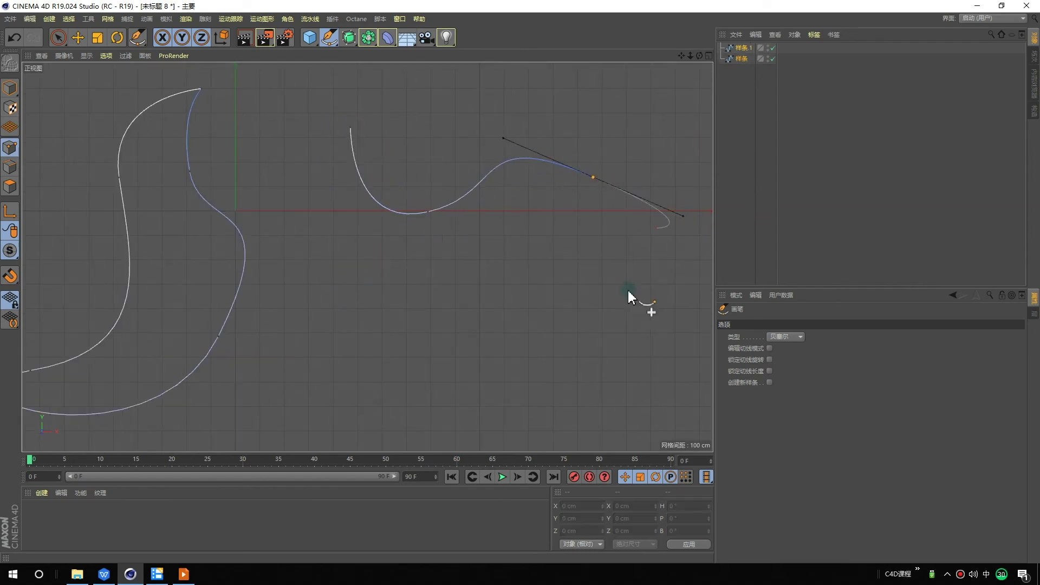
left_click_drag(534, 343, 458, 347)
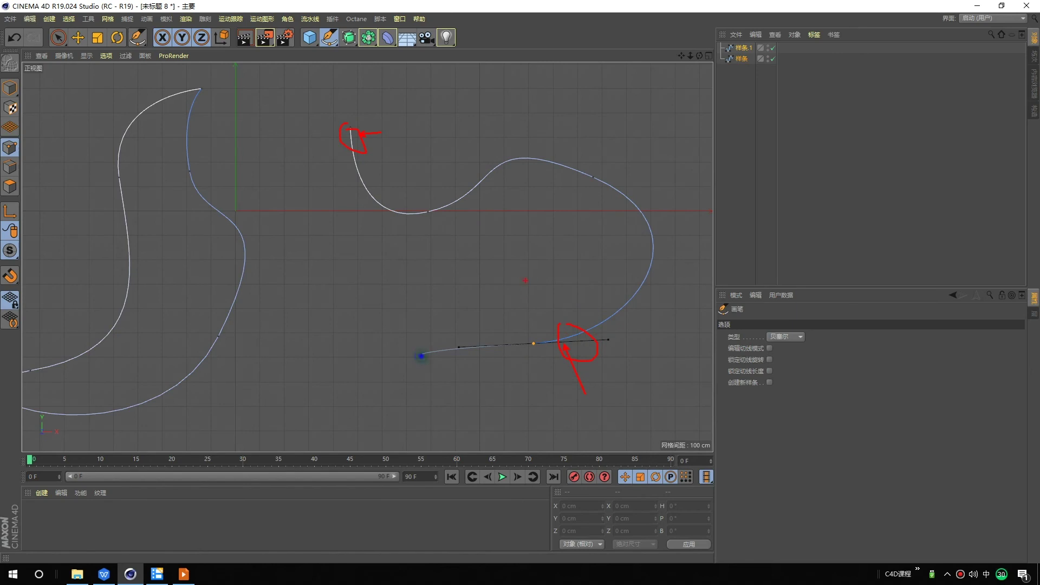
key("ctrl+z")
key("ctrl+z")
key("ctrl+z")
key("ctrl+z")
key("ctrl+z")
mouse_move(466, 301)
middle_mouse_down("alt")
mouse_move(501, 236)
mouse_move(501, 269)
mouse_move(520, 251)
middle_mouse_up("alt")
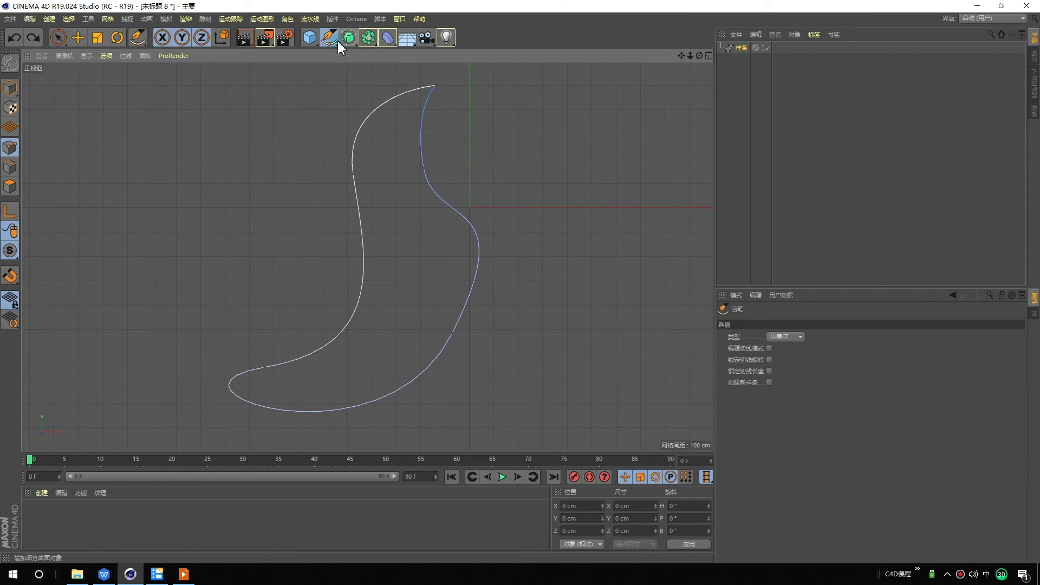
Step: Nudge the top point, pull out the inner right curve, and rotate the lower-right point's tangent
left_click_drag(432, 85, 442, 84)
left_click_drag(423, 186, 424, 180)
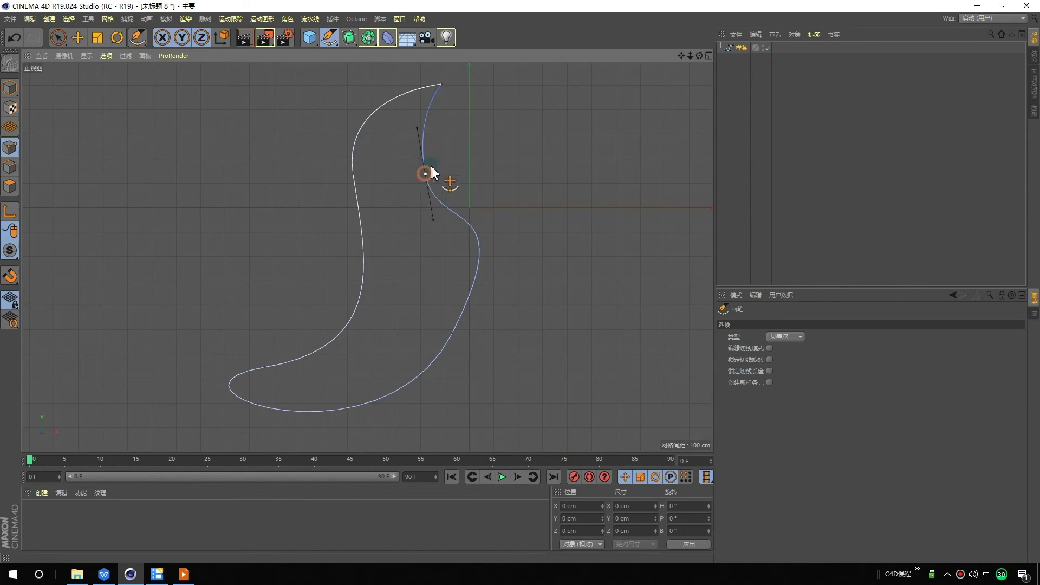
mouse_move(421, 168)
left_mouse_down()
mouse_move(583, 160)
mouse_move(362, 184)
mouse_move(297, 144)
mouse_move(287, 167)
mouse_move(508, 193)
mouse_move(425, 161)
left_mouse_up()
left_click(423, 161)
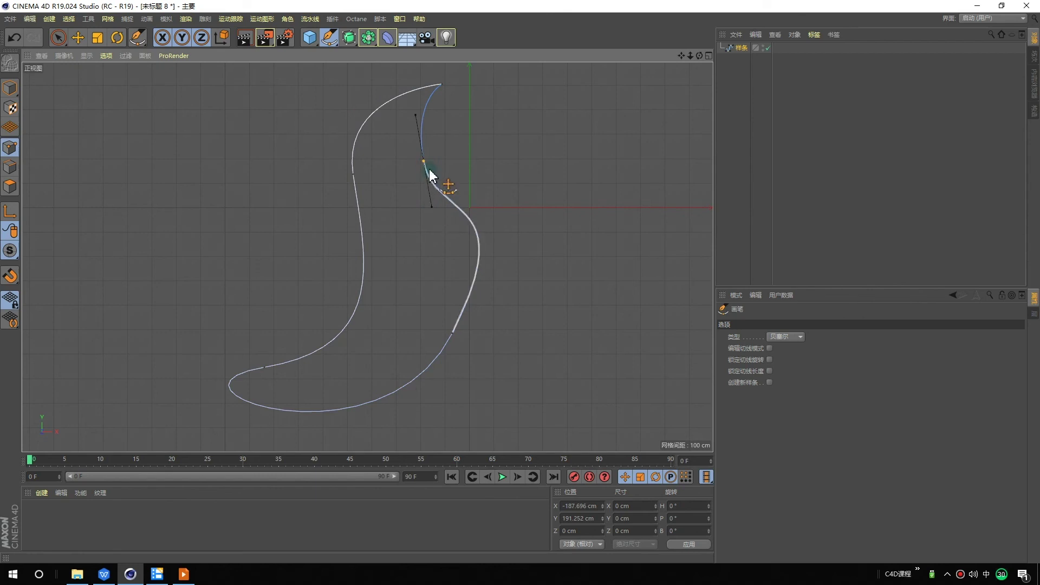
left_click(453, 333)
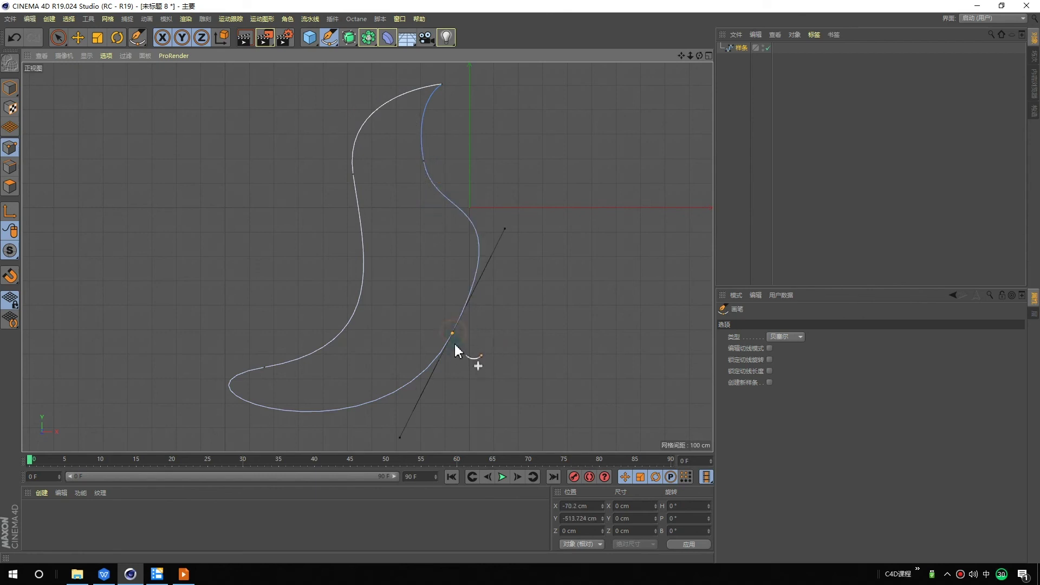
left_click_drag(496, 242, 483, 352)
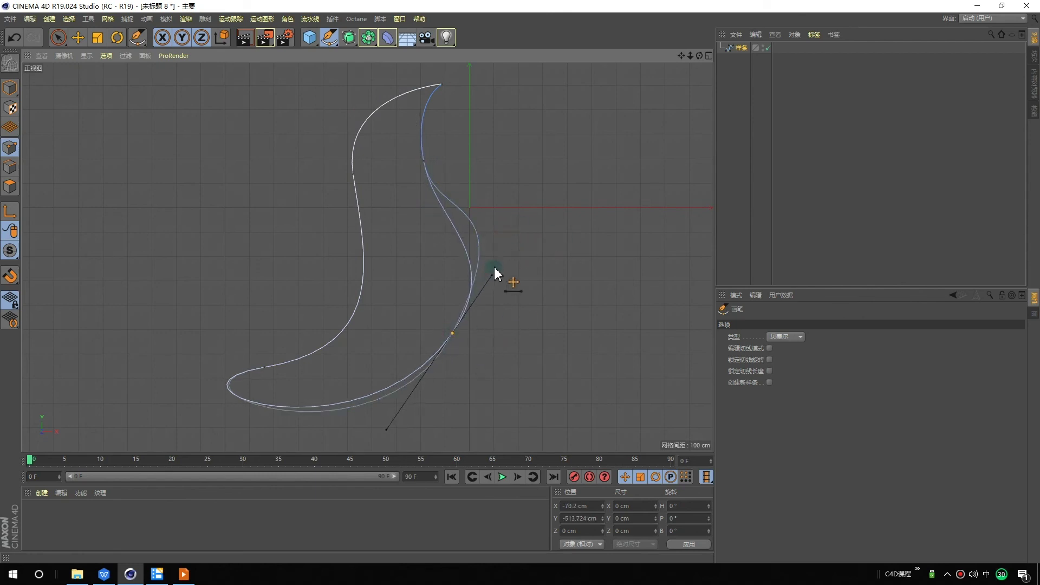
Step: Undo a stray added point and move the lower-left point slightly down and right
left_click(353, 175)
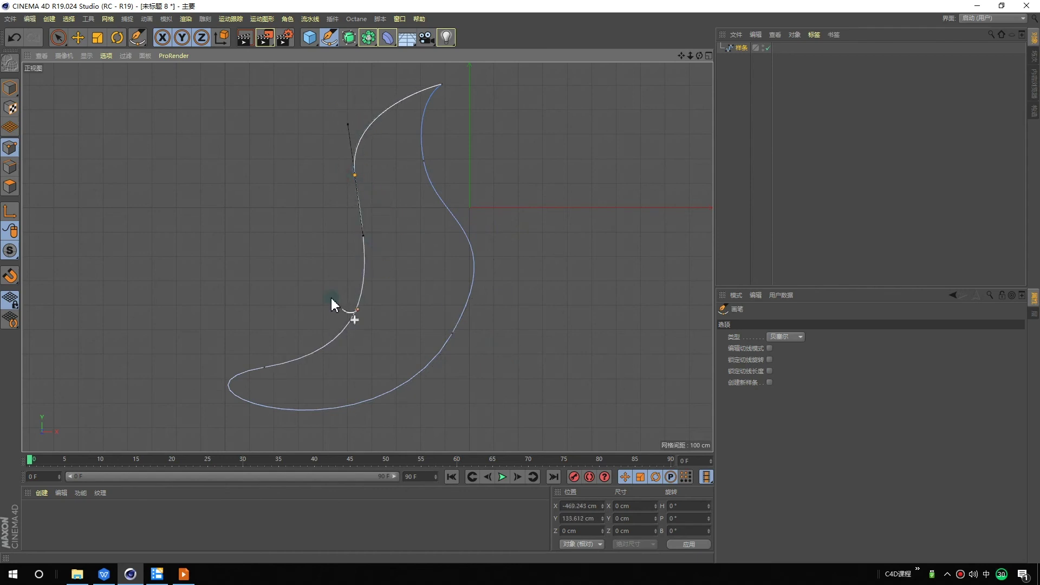
left_click(262, 367)
key("ctrl+z")
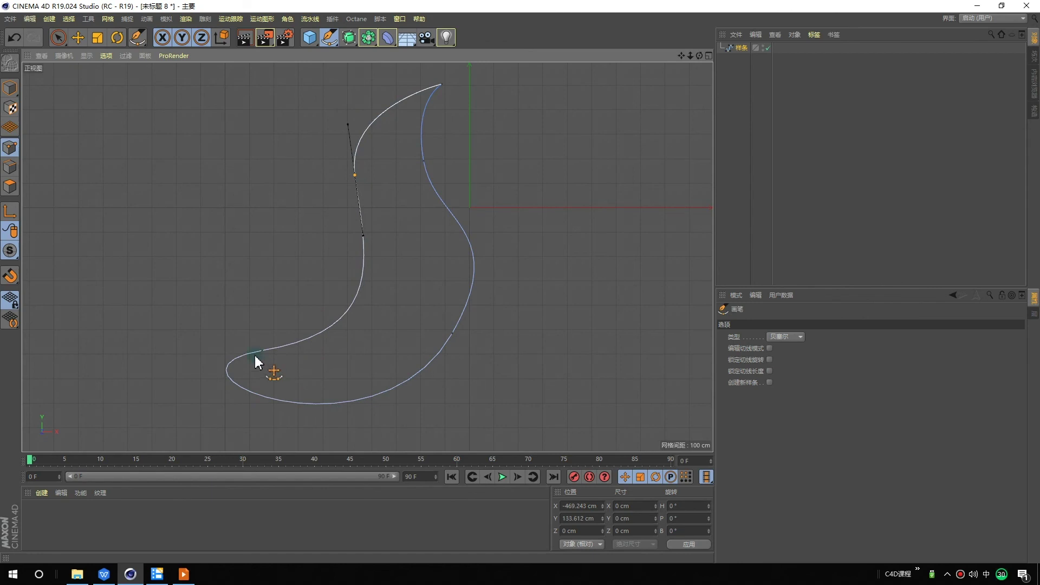
left_click(262, 350)
left_click_drag(259, 353, 271, 362)
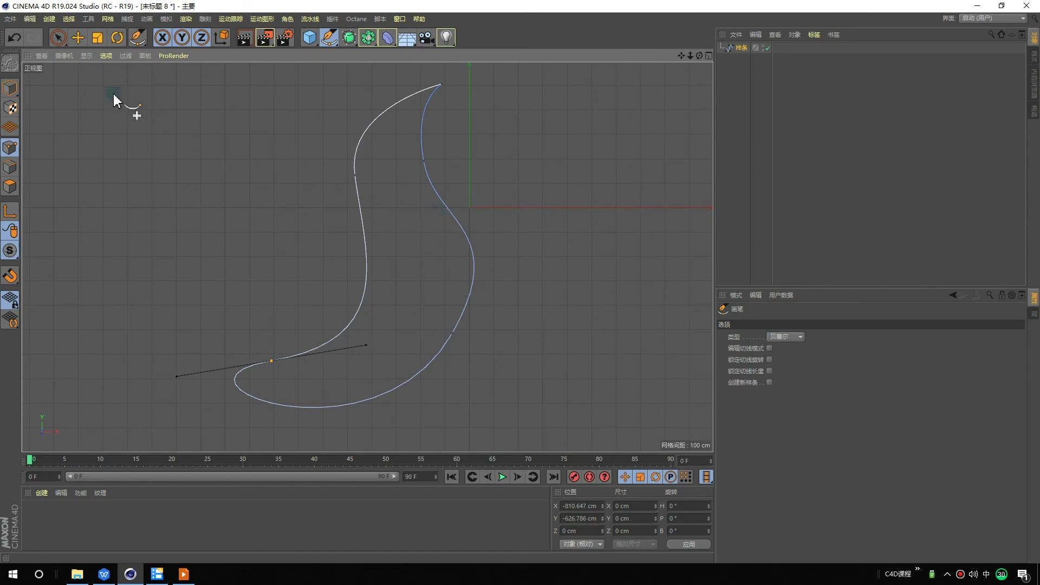
left_click(79, 39)
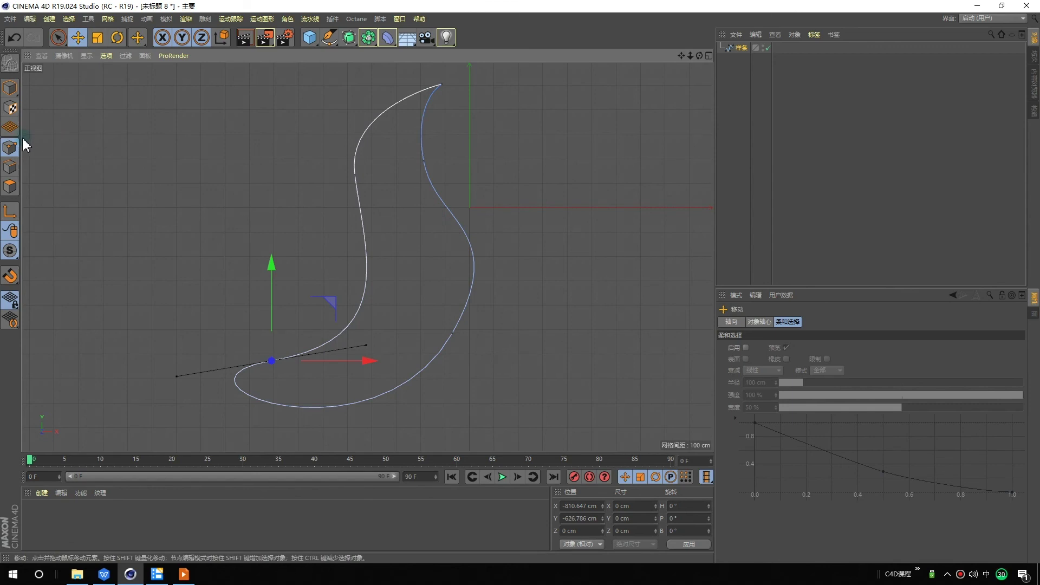
Step: Reposition the upper-left, right-side, lower-right and lower-left points with the Move tool
left_click(355, 175)
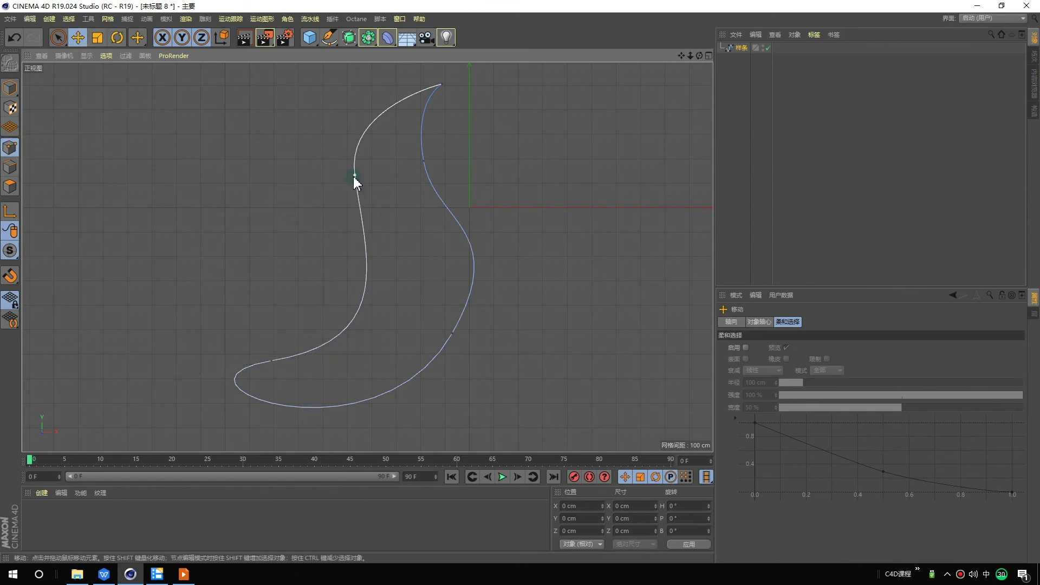
left_click_drag(434, 179, 417, 159)
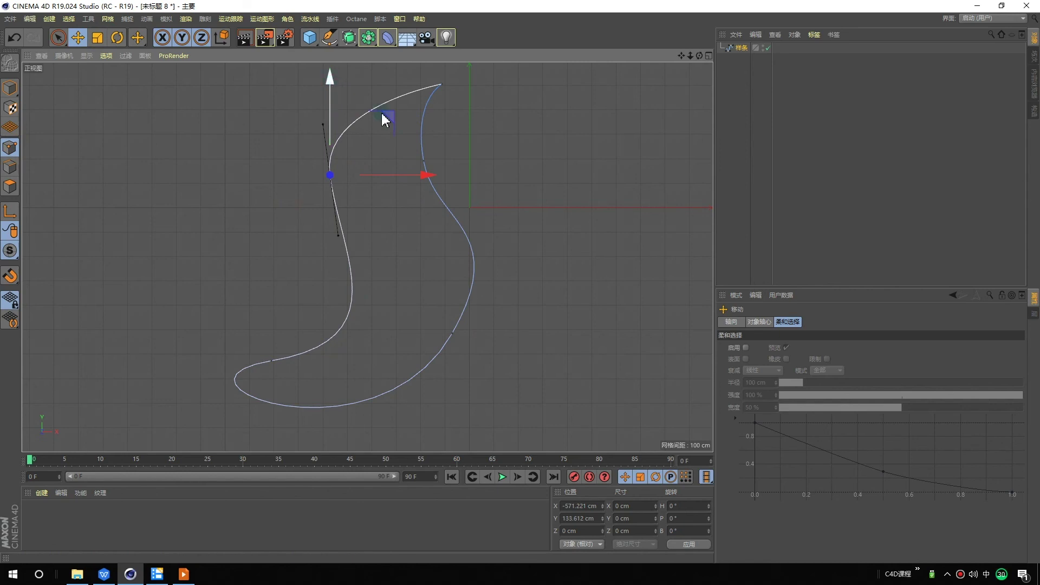
left_click_drag(392, 118, 399, 103)
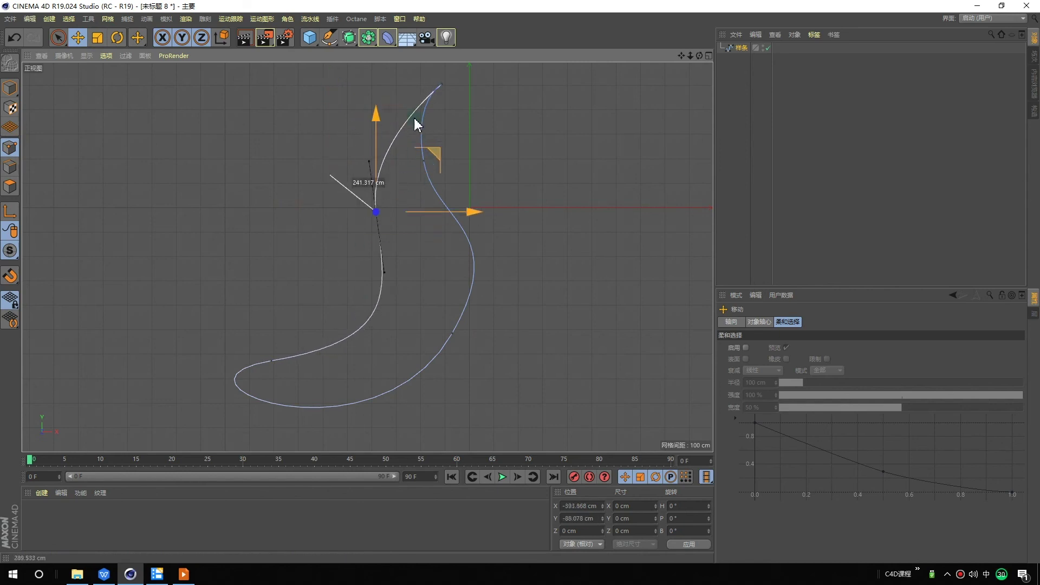
left_click(424, 160)
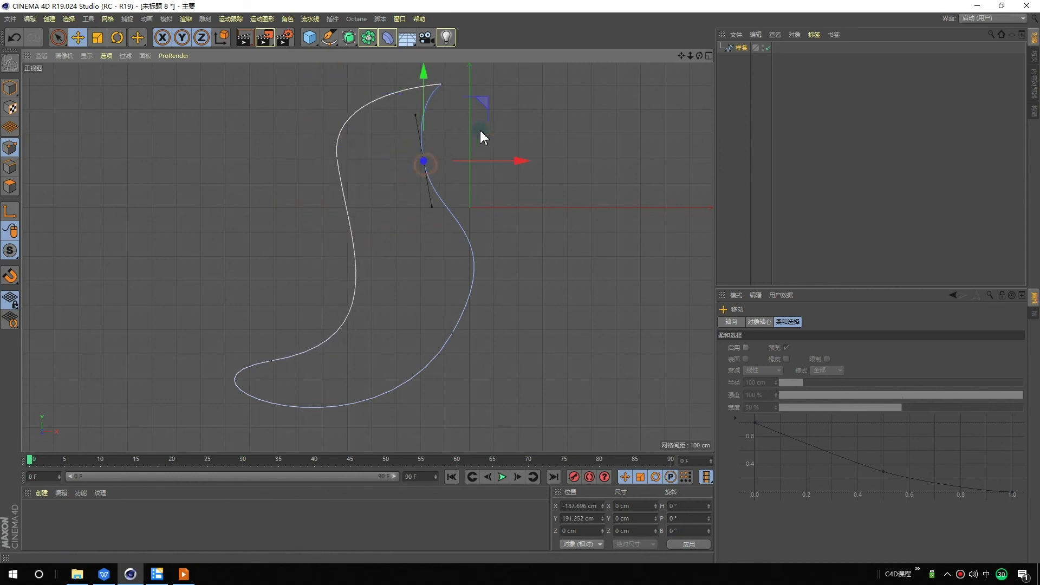
left_click_drag(464, 139, 439, 152)
left_click(453, 332)
left_click_drag(509, 278, 521, 282)
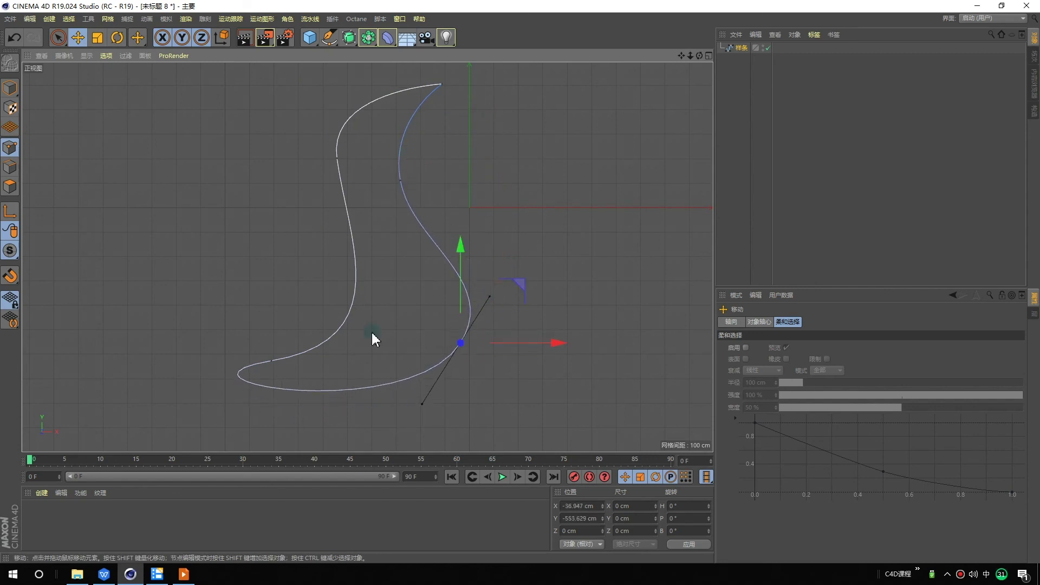
left_click(273, 358)
left_click_drag(327, 304, 327, 309)
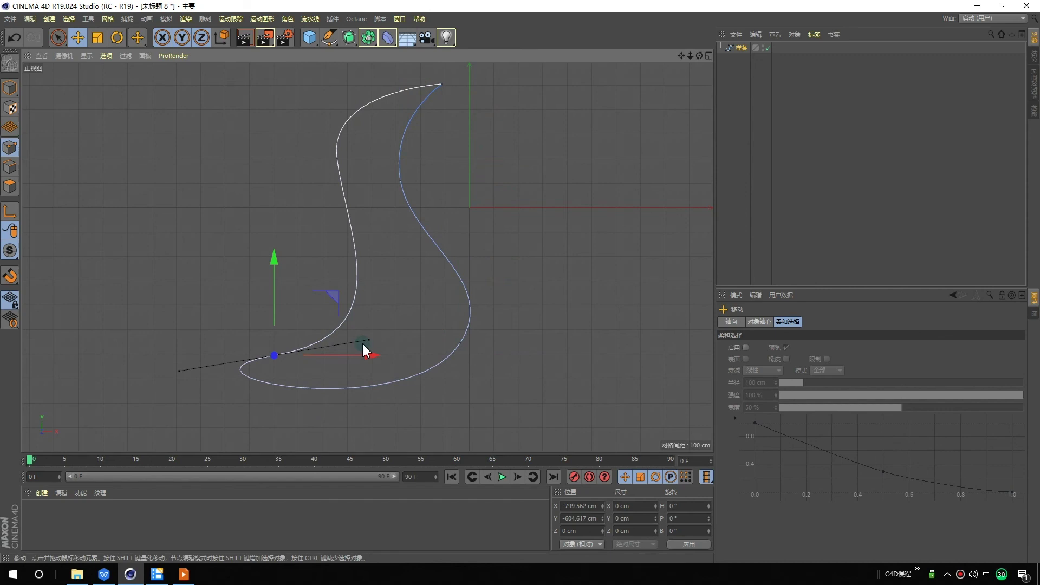
Step: Push the upper-left point further left and rotate its tangents to sharpen the top bend
left_click(63, 46)
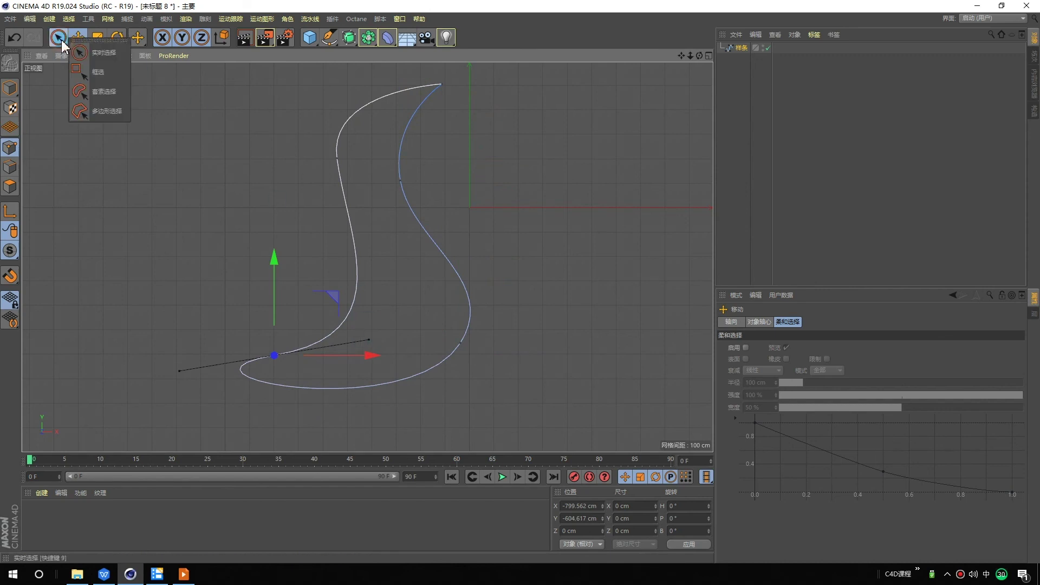
left_click(108, 44)
left_click(338, 160)
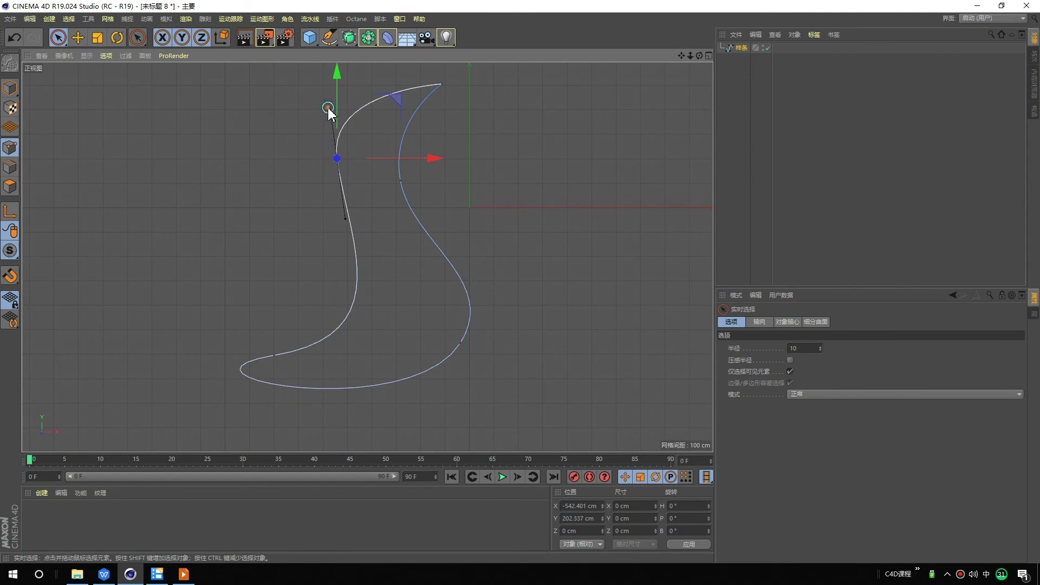
left_click_drag(329, 113, 287, 134)
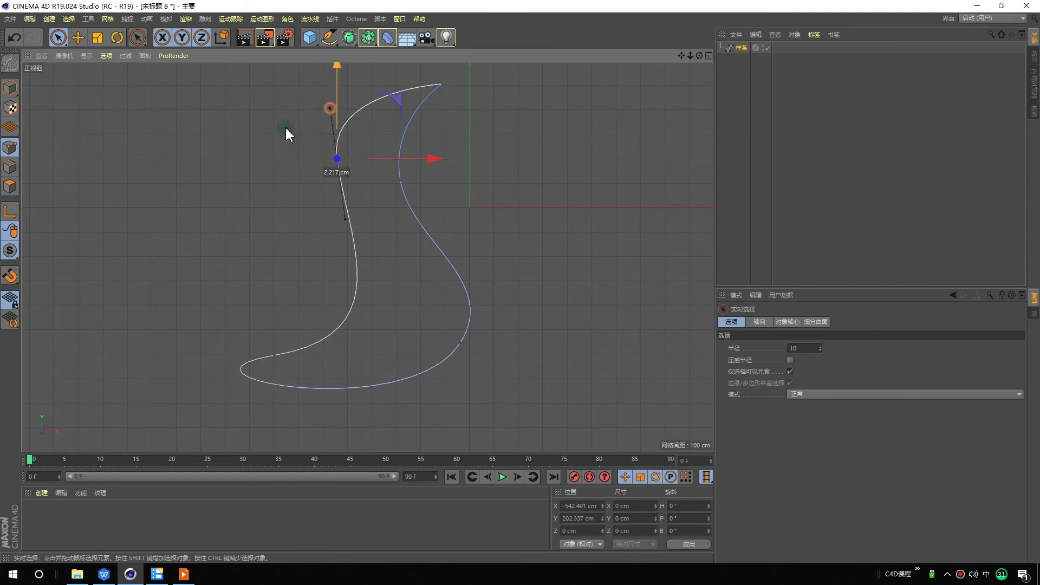
left_click(309, 114)
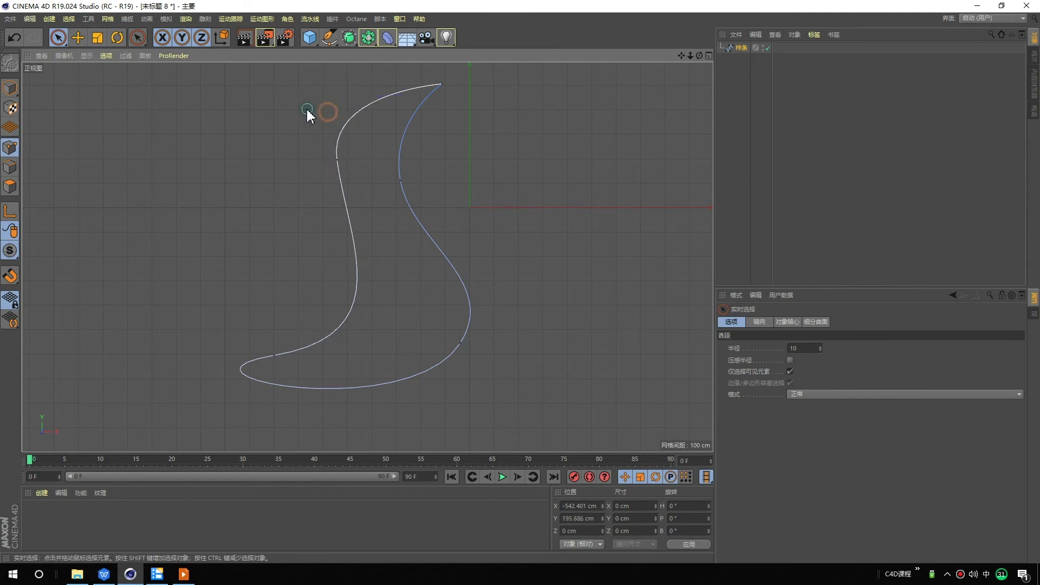
left_click(78, 37)
left_click(337, 160)
left_click_drag(394, 103, 373, 101)
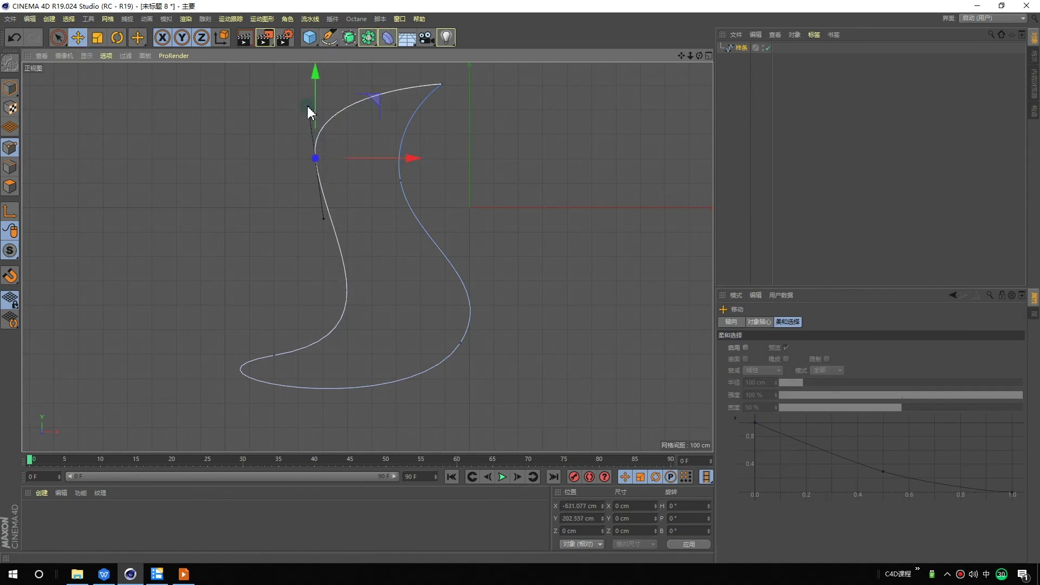
left_click_drag(308, 112, 308, 124)
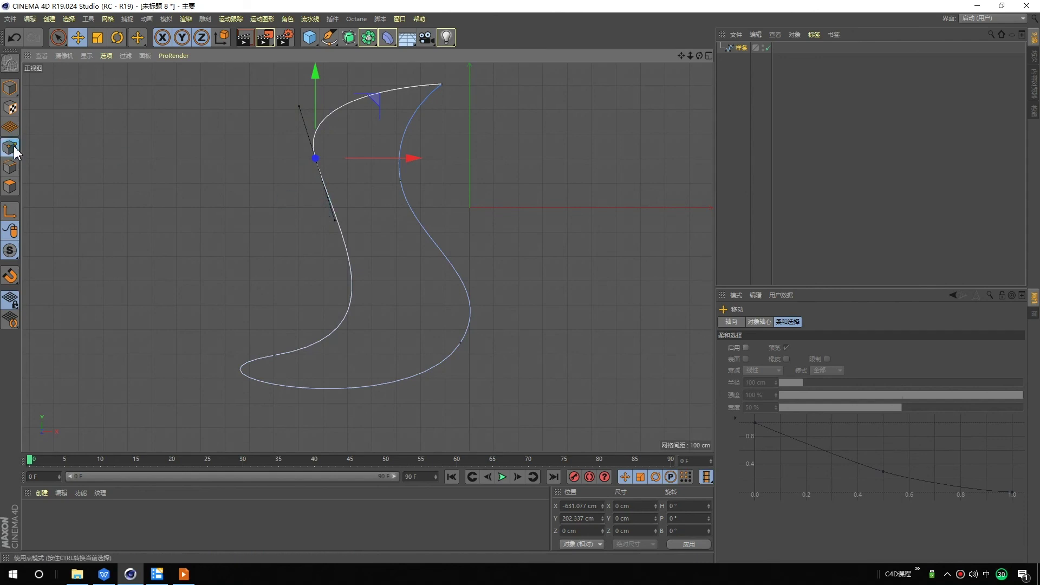
mouse_move(409, 161)
left_mouse_down()
mouse_move(419, 172)
mouse_move(348, 148)
left_mouse_up()
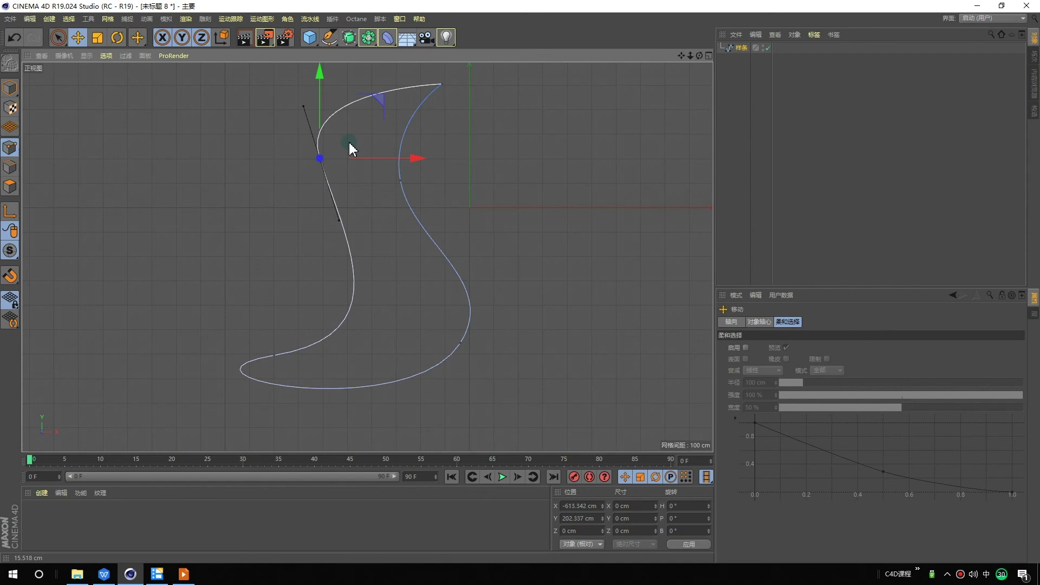
Step: Shift the whole spline slightly left in Model mode, then lower the upper-left point in Point mode
left_click(11, 97)
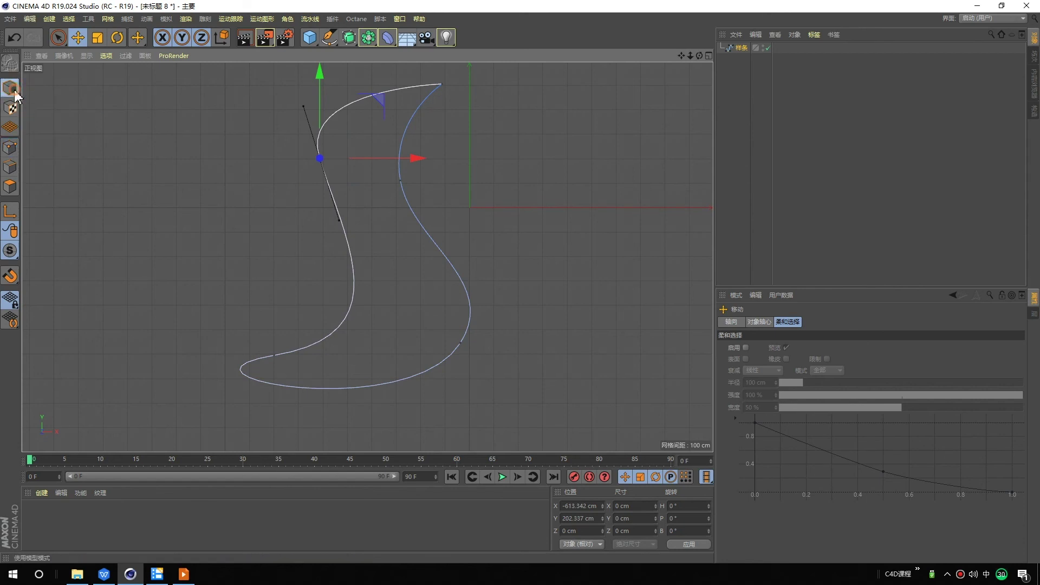
left_click_drag(552, 209, 541, 216)
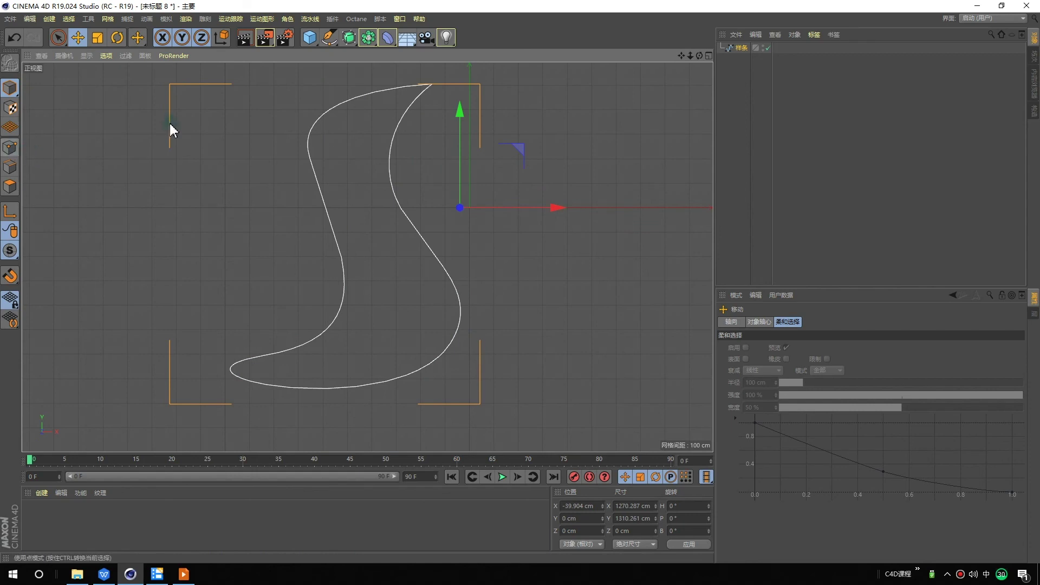
left_click(10, 147)
left_click_drag(367, 103, 367, 150)
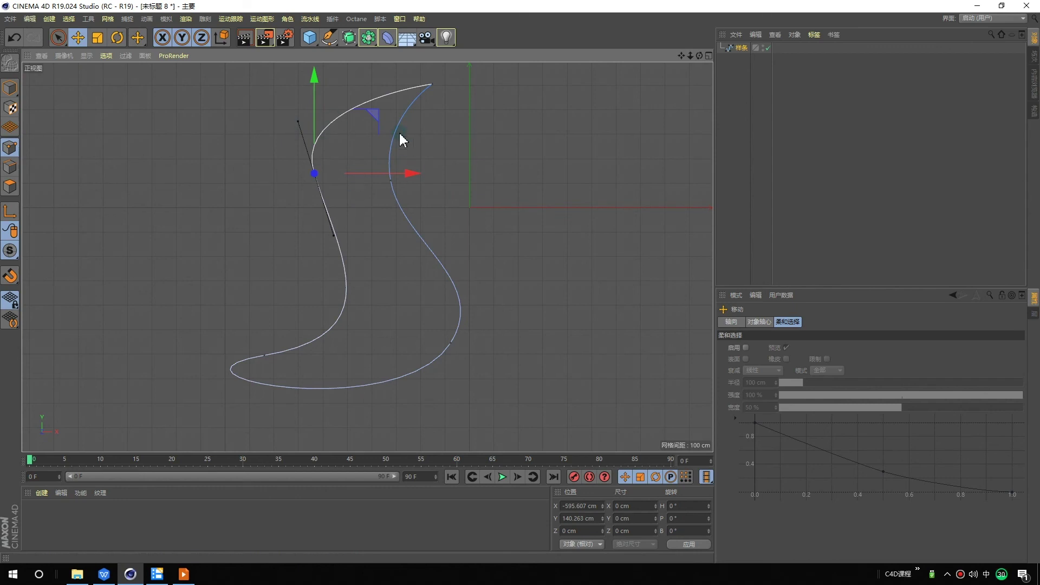
Step: Add a cube to the scene and select the spline together with it
left_click(310, 38)
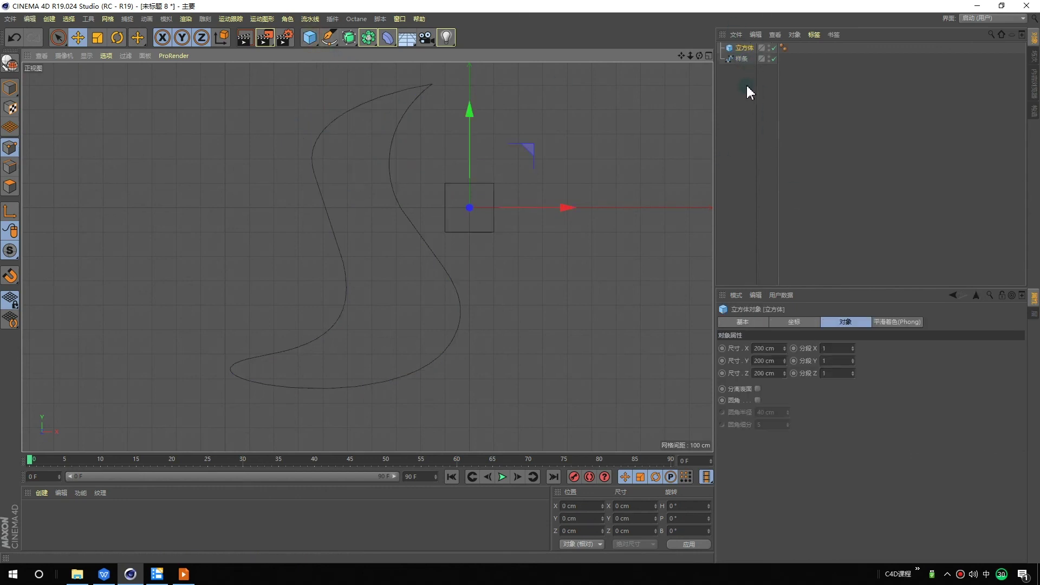
middle_click(520, 152)
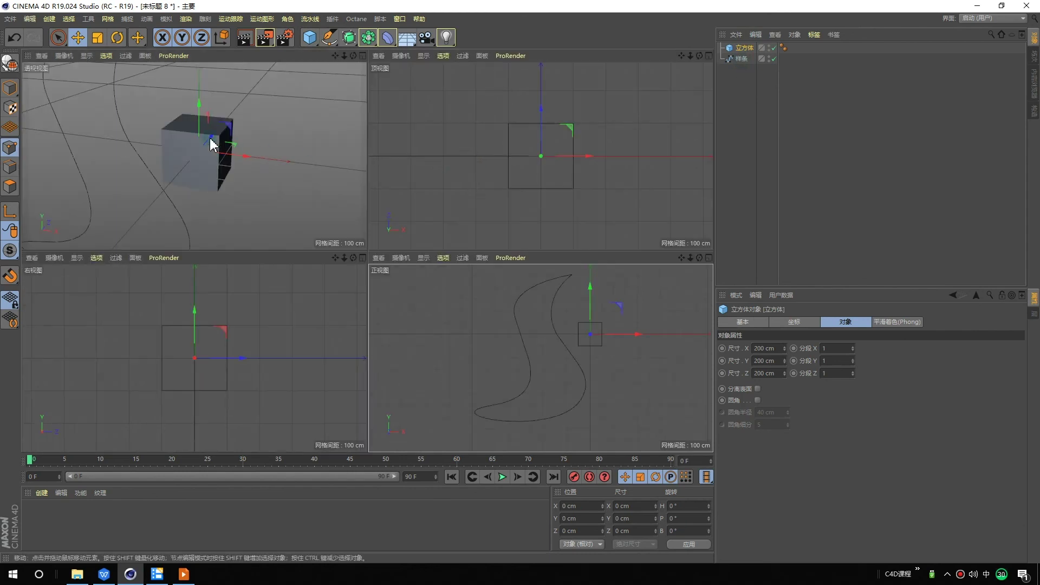
middle_click(523, 297)
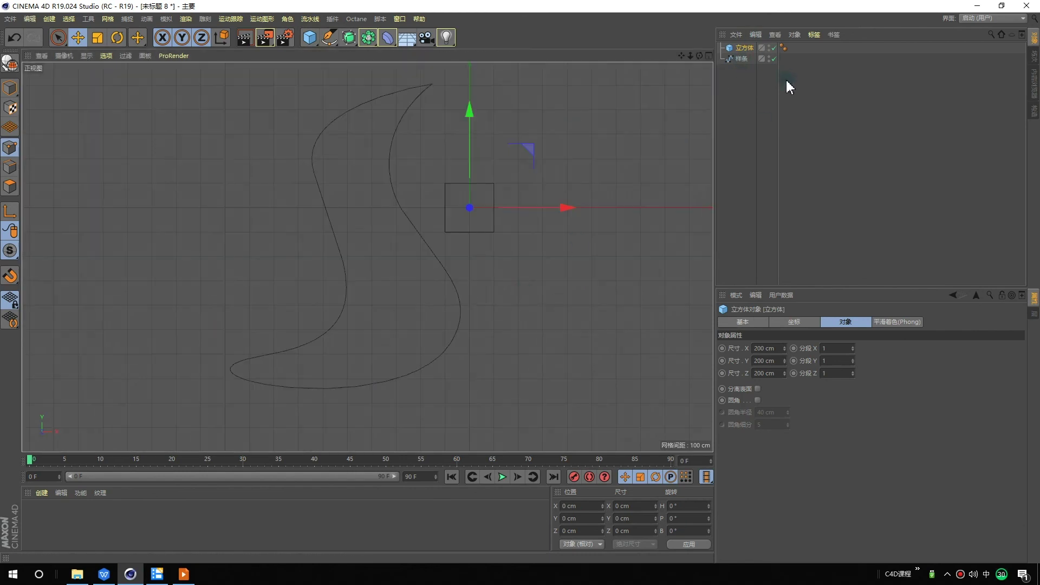
left_click(741, 59, "ctrl")
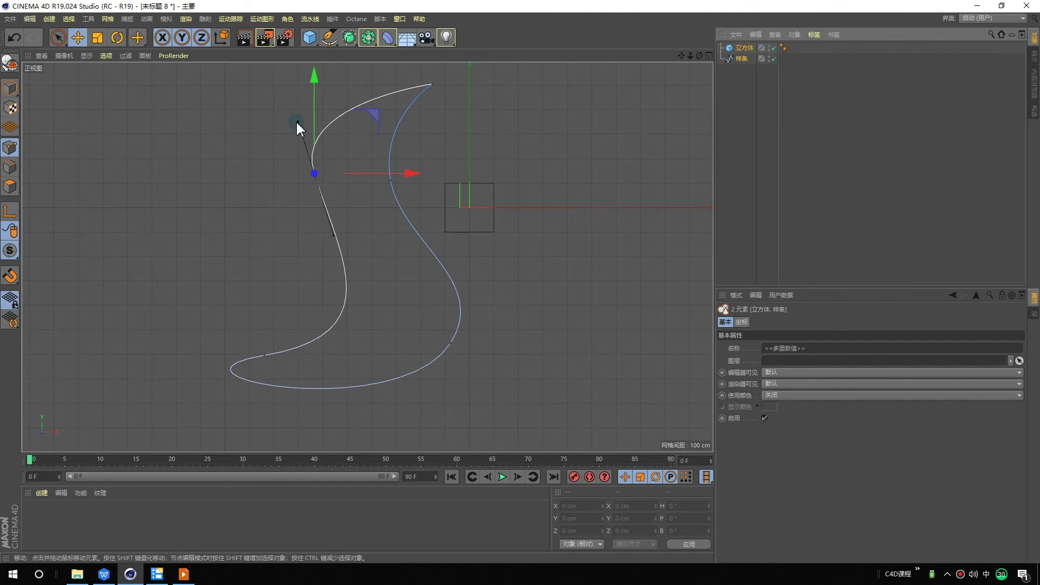
Step: Move the spline's upper-left point down and right, then back to the left
left_click_drag(297, 128, 308, 136)
scroll(309, 135, "up", 2)
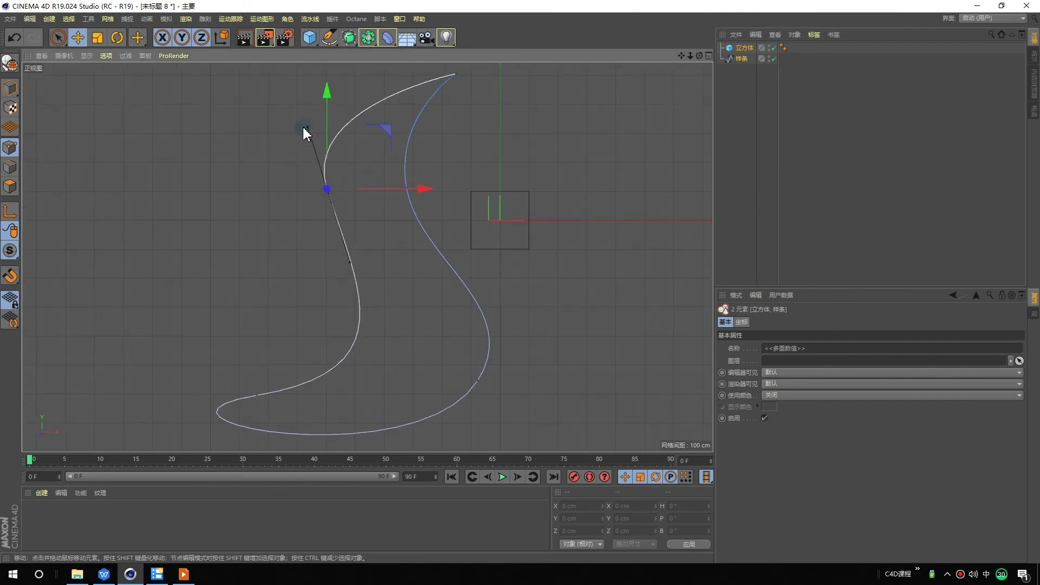
left_click(78, 38)
scroll(361, 142, "up", 1)
left_click_drag(299, 126, 287, 127)
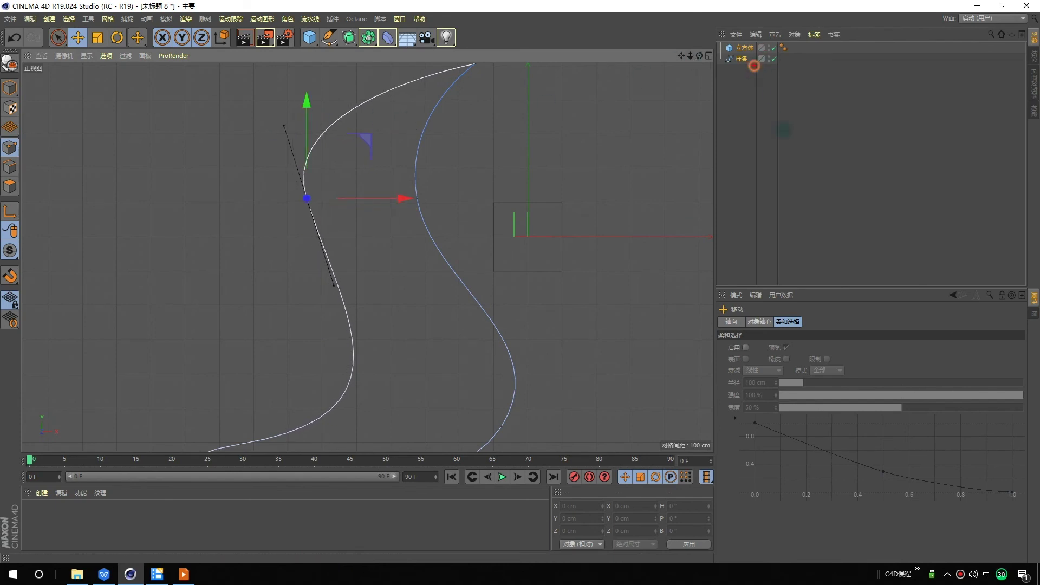
left_click_drag(720, 40, 764, 65)
left_click_drag(845, 226, 913, 130)
key("Escape")
Step: Adjust the upper-left point's tangent handles with only the spline selected
left_click(738, 59)
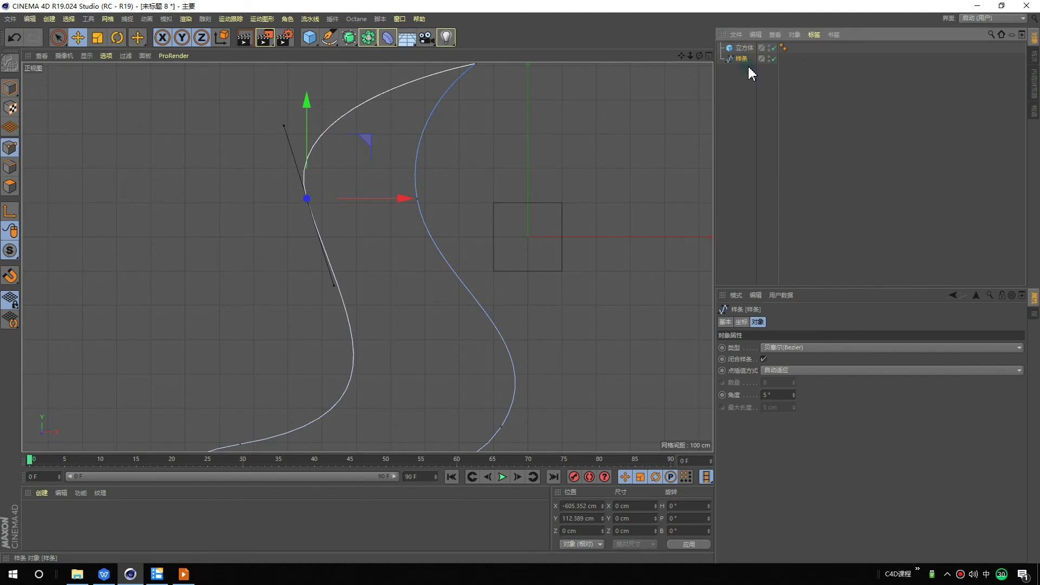
mouse_move(283, 128)
left_mouse_down()
mouse_move(263, 126)
mouse_move(307, 144)
mouse_move(275, 125)
mouse_move(283, 104)
left_mouse_up()
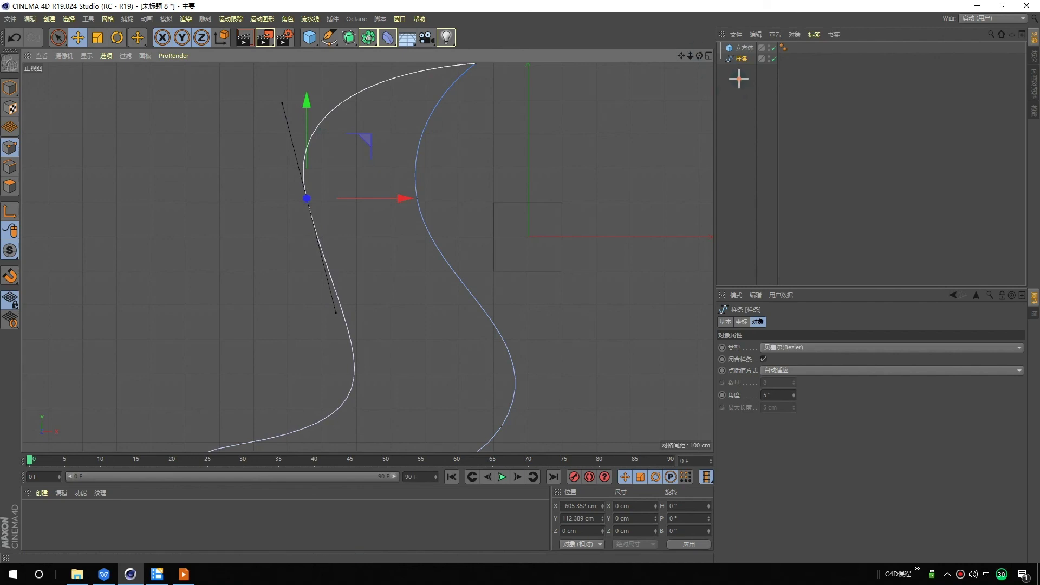
left_click(743, 47, "ctrl")
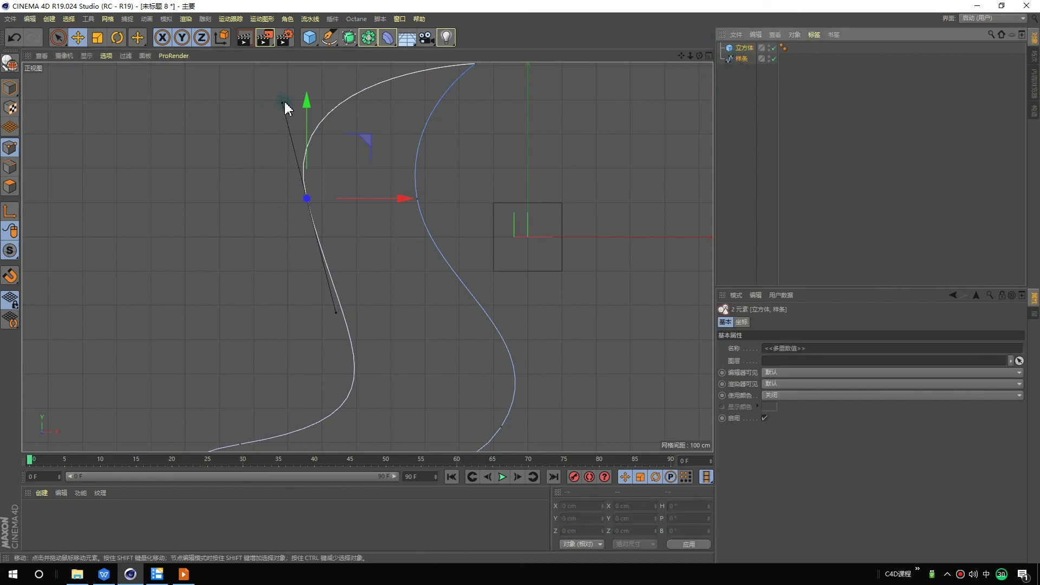
mouse_move(283, 104)
left_mouse_down()
mouse_move(272, 116)
mouse_move(304, 106)
mouse_move(237, 144)
mouse_move(237, 155)
mouse_move(269, 139)
mouse_move(276, 118)
mouse_move(255, 118)
mouse_move(262, 123)
left_mouse_up()
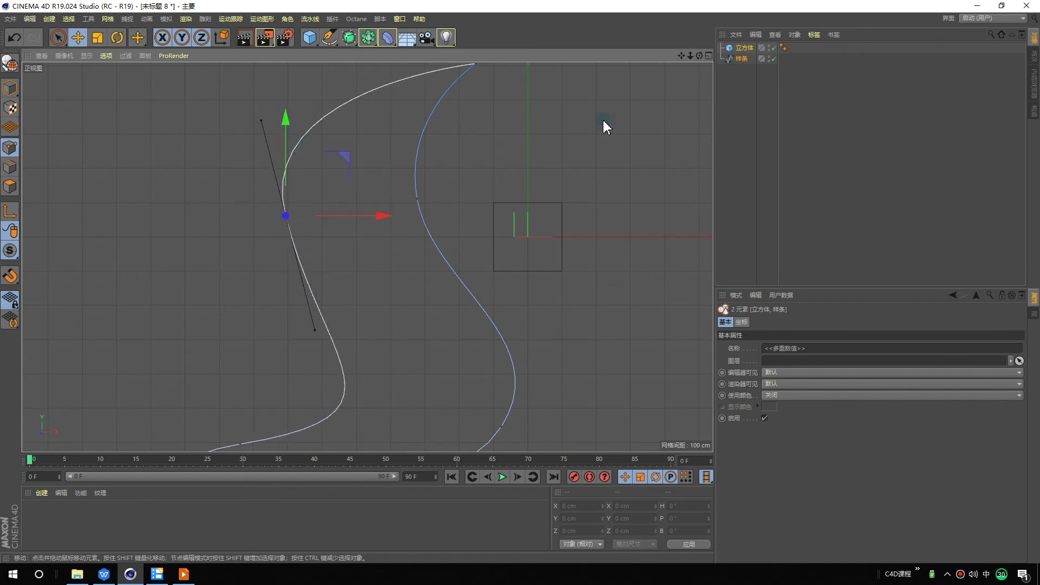
left_click(745, 78)
left_click(741, 58)
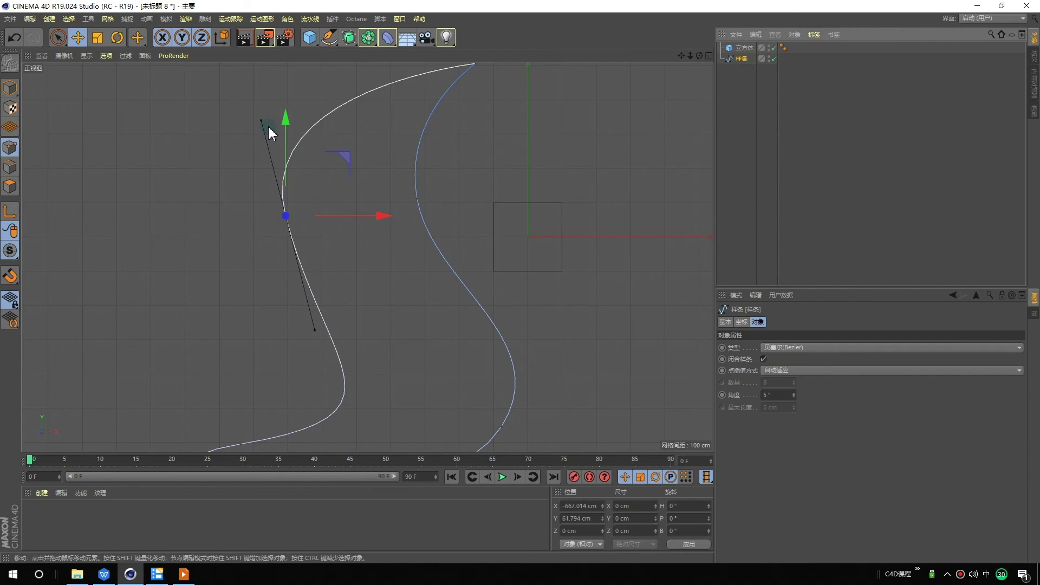
left_click_drag(258, 126, 261, 127)
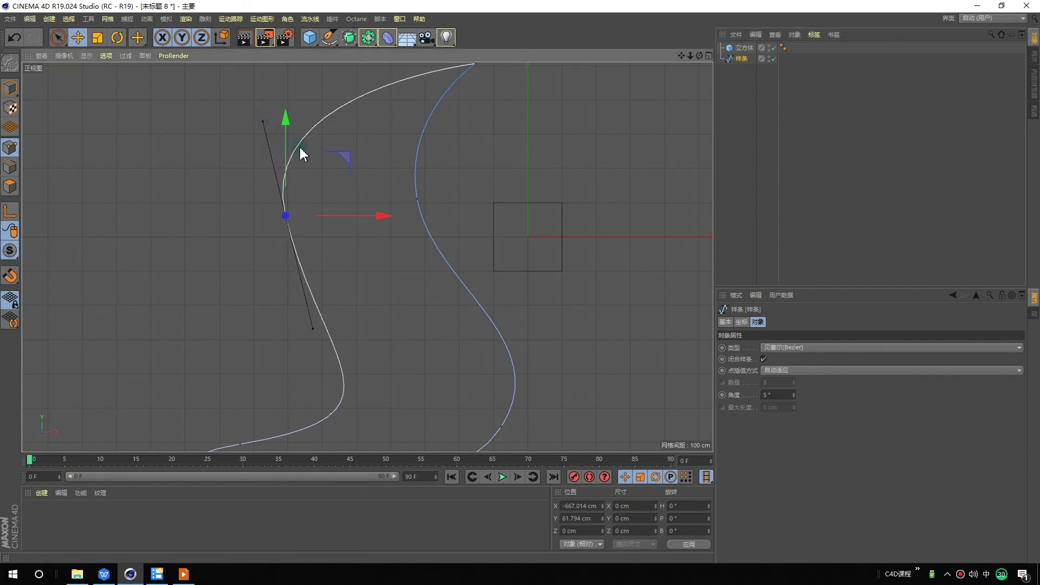
scroll(312, 189, "down", 3)
Step: Select the cube in the Object Manager and delete it
middle_click(311, 229)
key("z")
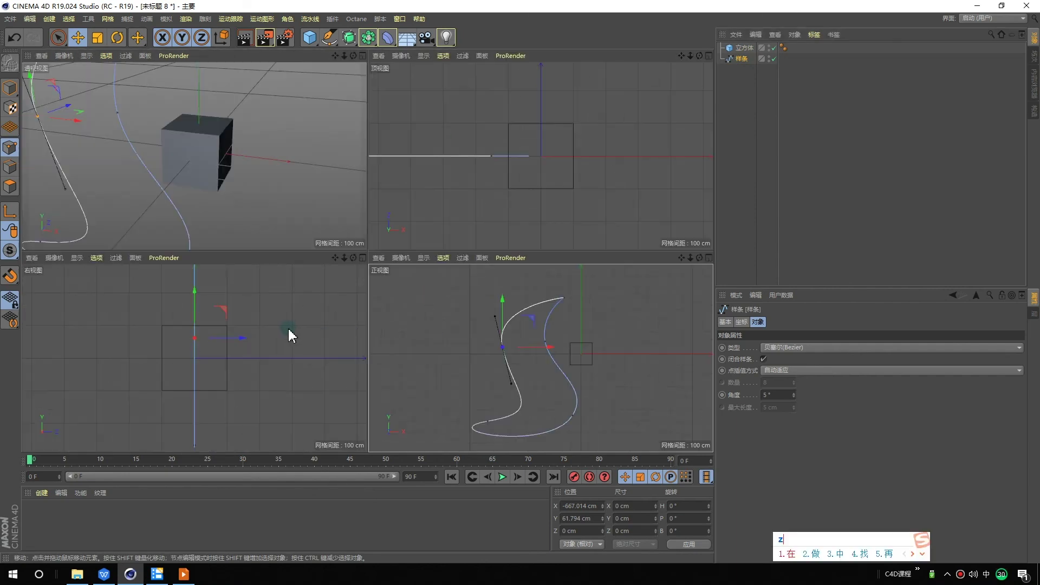
middle_click(413, 318)
scroll(471, 219, "up", 3)
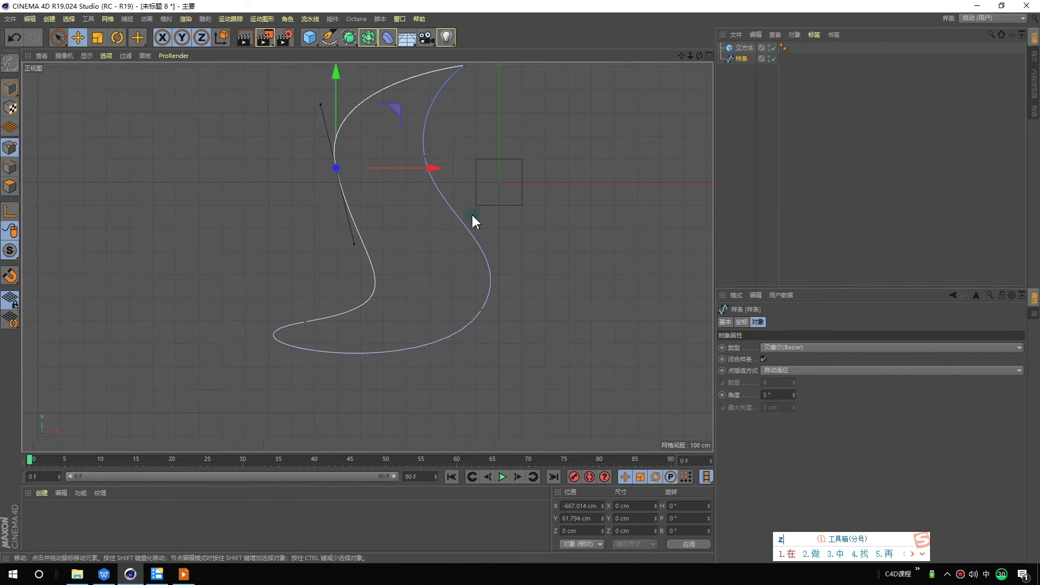
left_click(766, 93)
left_click(746, 53)
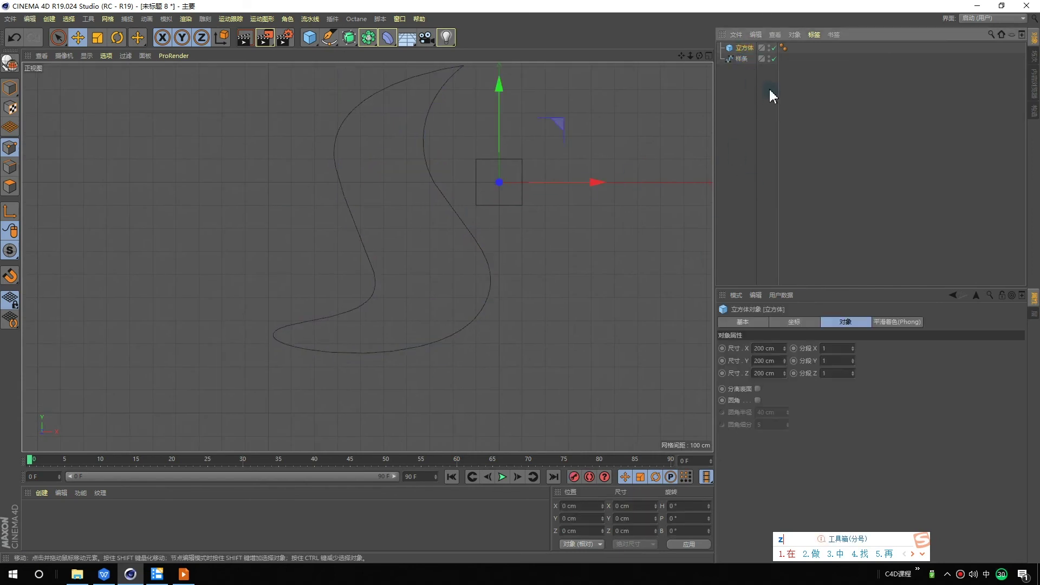
key("shift")
key("Delete")
Step: Select the spline and a point on its lower loop, bringing the loop into view
scroll(370, 329, "up", 3)
left_click(370, 329)
middle_click_drag(314, 358, 337, 338)
left_click(301, 332)
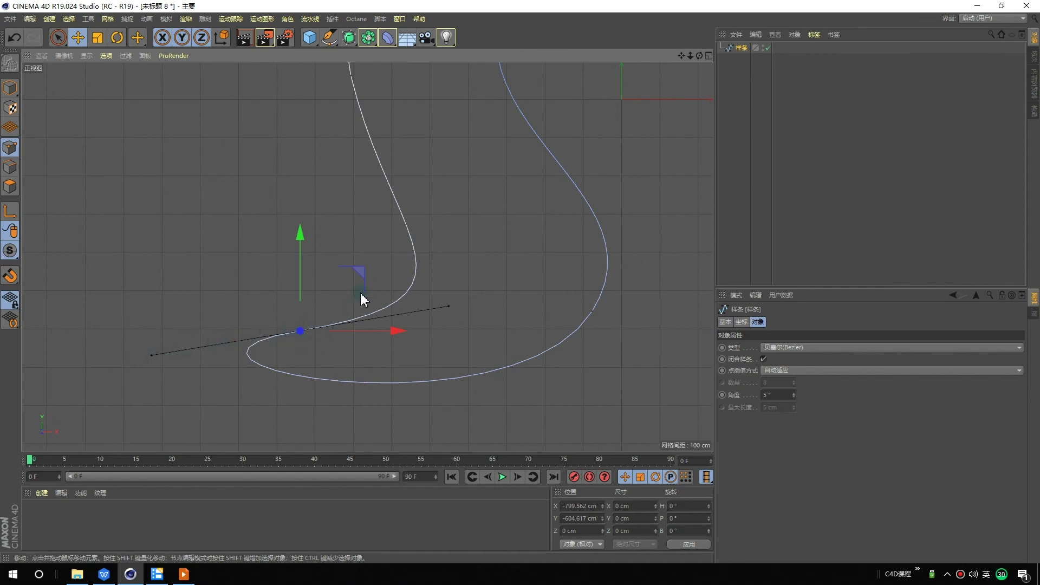
Step: Break the tangents of the lower-left and right-side points into sharp corners
left_click_drag(354, 277, 300, 293)
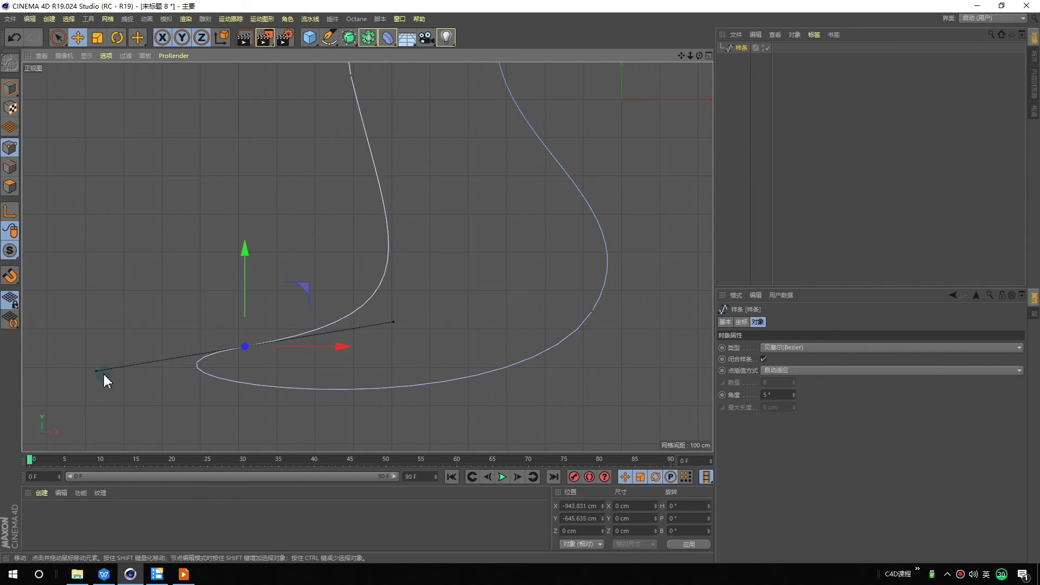
left_click_drag(96, 371, 344, 382, "shift")
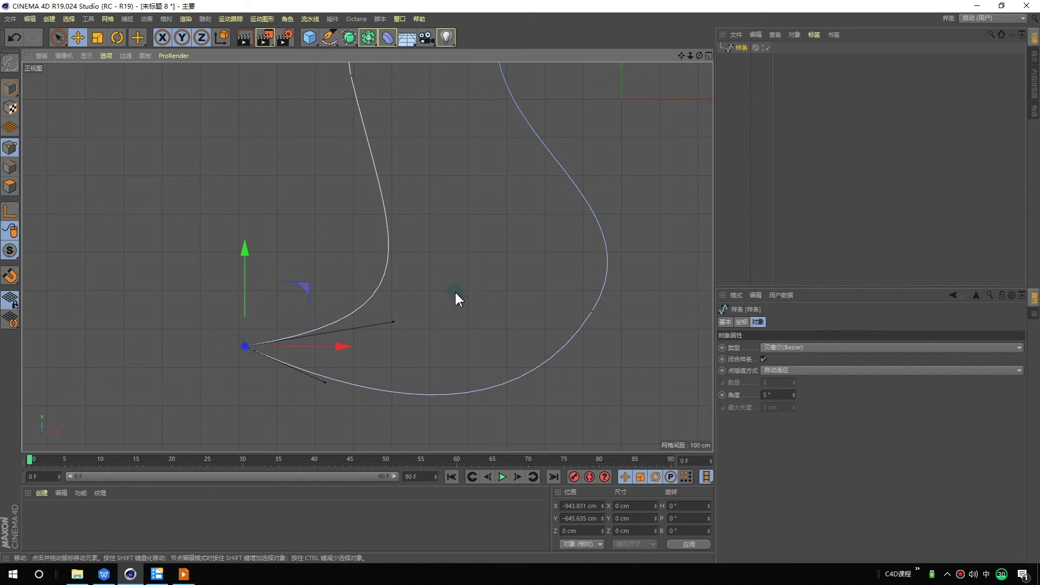
left_click(565, 317)
mouse_move(609, 245)
left_mouse_down()
mouse_move(592, 344)
mouse_move(617, 259)
left_mouse_up()
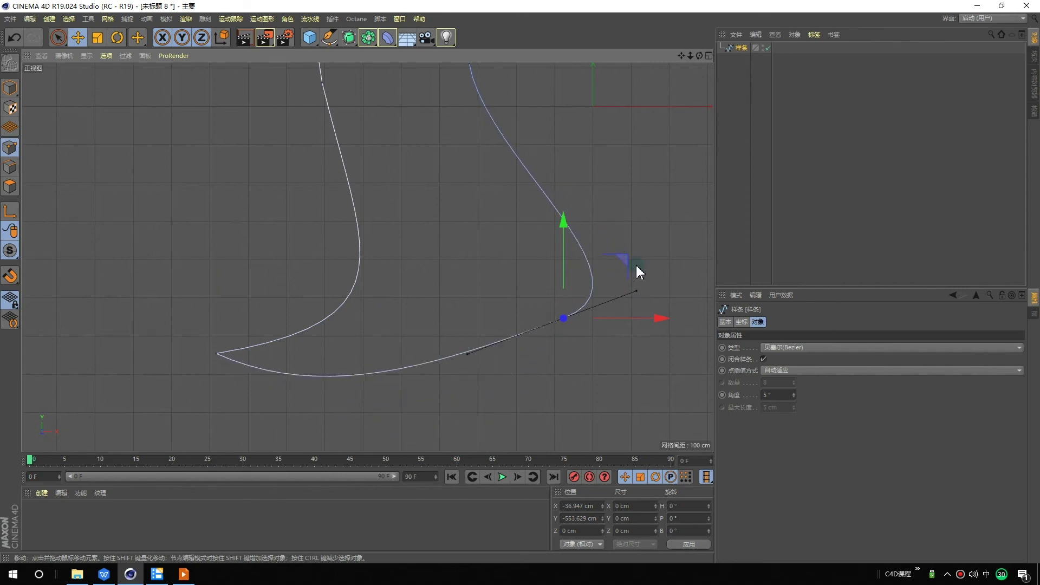
mouse_move(618, 266)
left_mouse_down()
mouse_move(539, 220)
mouse_move(460, 236)
left_mouse_up()
left_click_drag(489, 401, 464, 320)
Step: Move the spline's inner point down and to the left
scroll(452, 279, "down", 2)
middle_click_drag(534, 298, 447, 227)
left_click(443, 224)
mouse_move(498, 176)
left_mouse_down()
mouse_move(400, 217)
mouse_move(444, 291)
mouse_move(458, 276)
mouse_move(436, 267)
left_mouse_up()
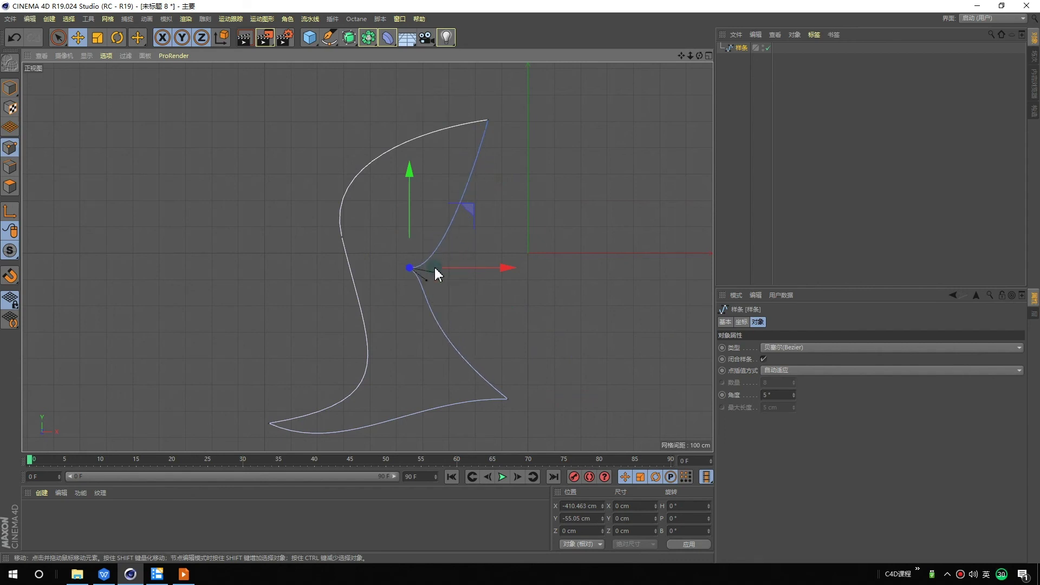
Step: Delete the inner corner point and the bottom-right corner point
middle_click(461, 276)
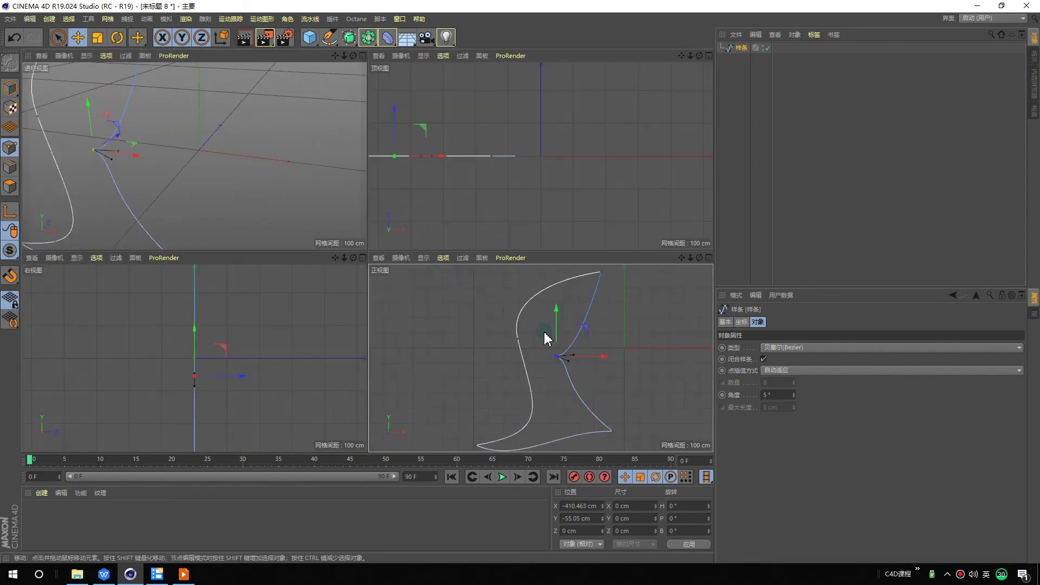
middle_click(547, 339)
middle_click_drag(522, 413, 521, 357, "alt")
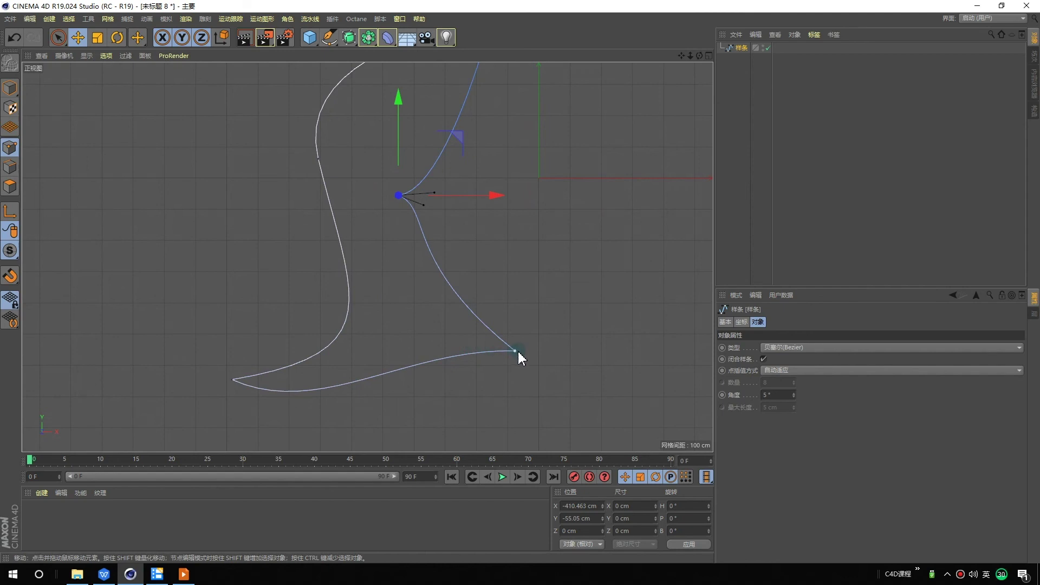
middle_click_drag(525, 311, 517, 265)
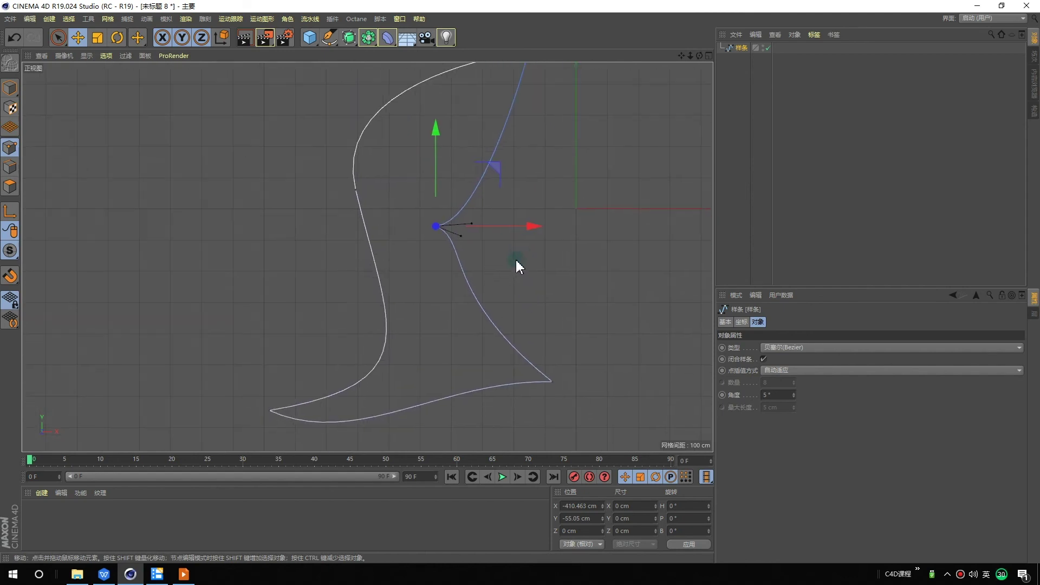
middle_click_drag(501, 284, 491, 262)
left_click(425, 231)
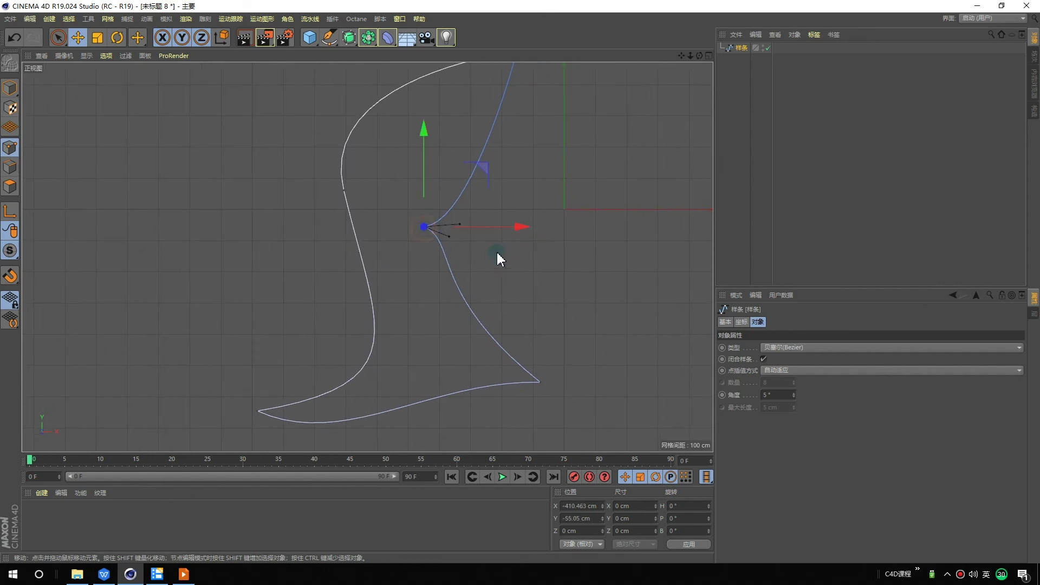
key("Delete")
left_click(539, 377)
key("Delete")
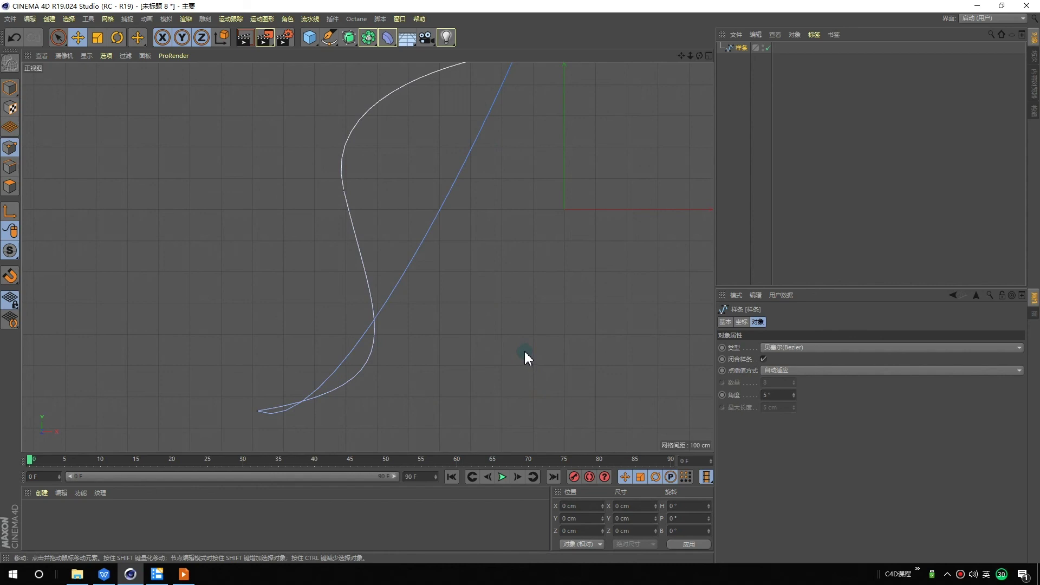
Step: Undo the last point deletion with Ctrl+Z, then select the upper-left point and pan the view
left_click(334, 37)
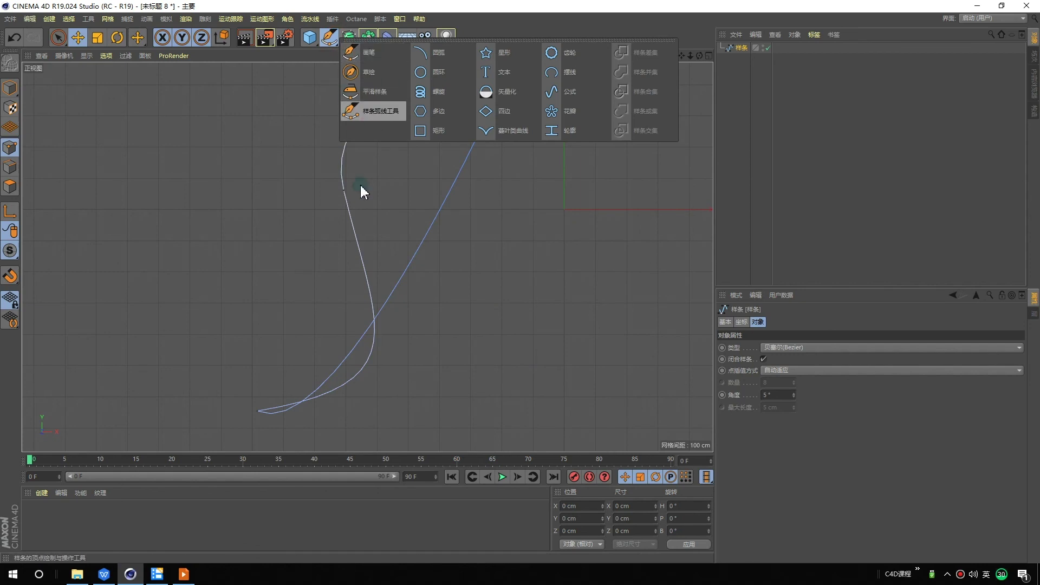
key("ctrl+z")
left_click(344, 191)
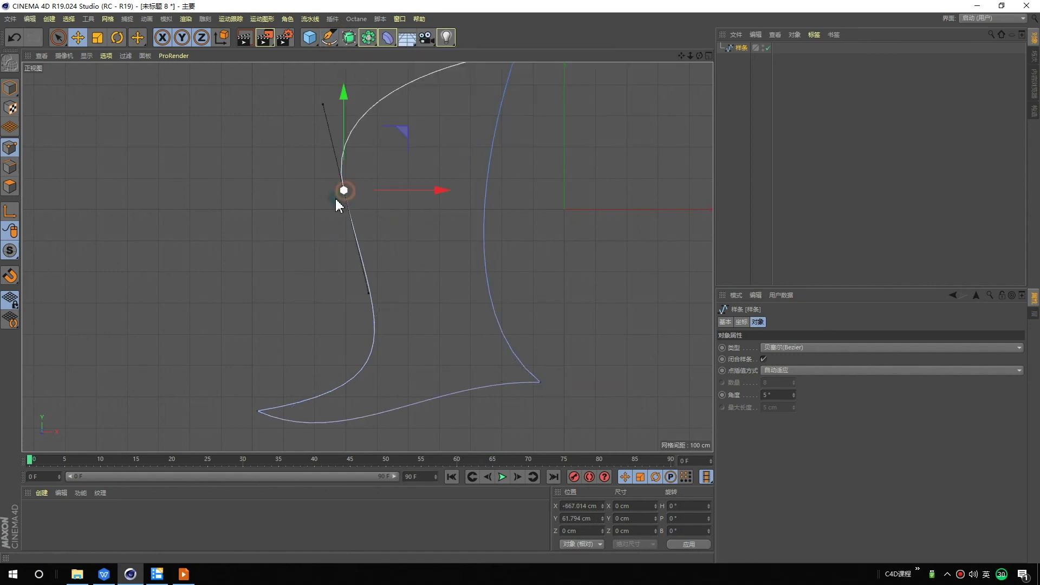
mouse_move(452, 212)
middle_mouse_down("alt")
mouse_move(413, 230)
mouse_move(427, 224)
middle_mouse_up("alt")
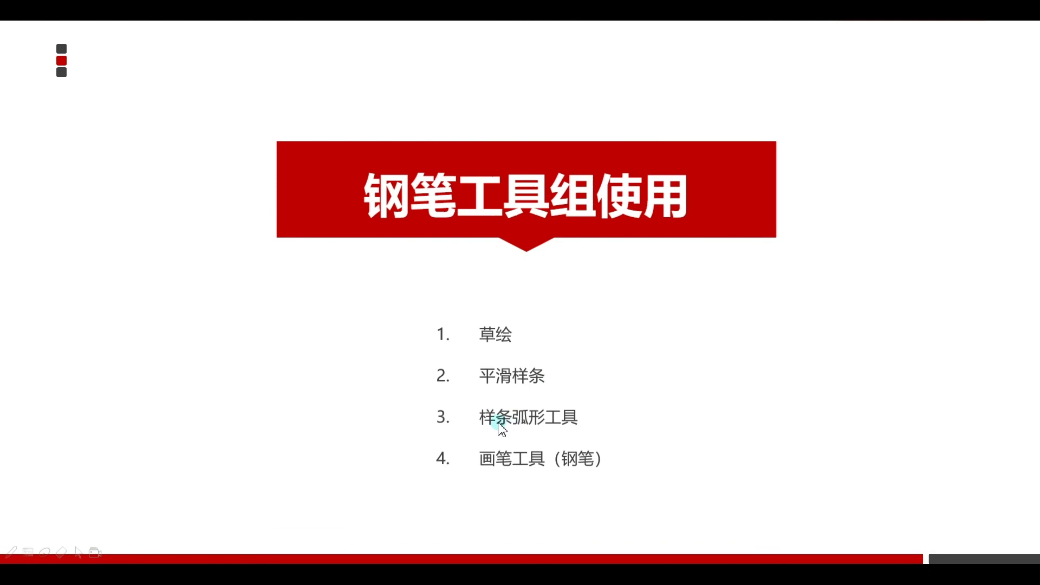
left_click(511, 324)
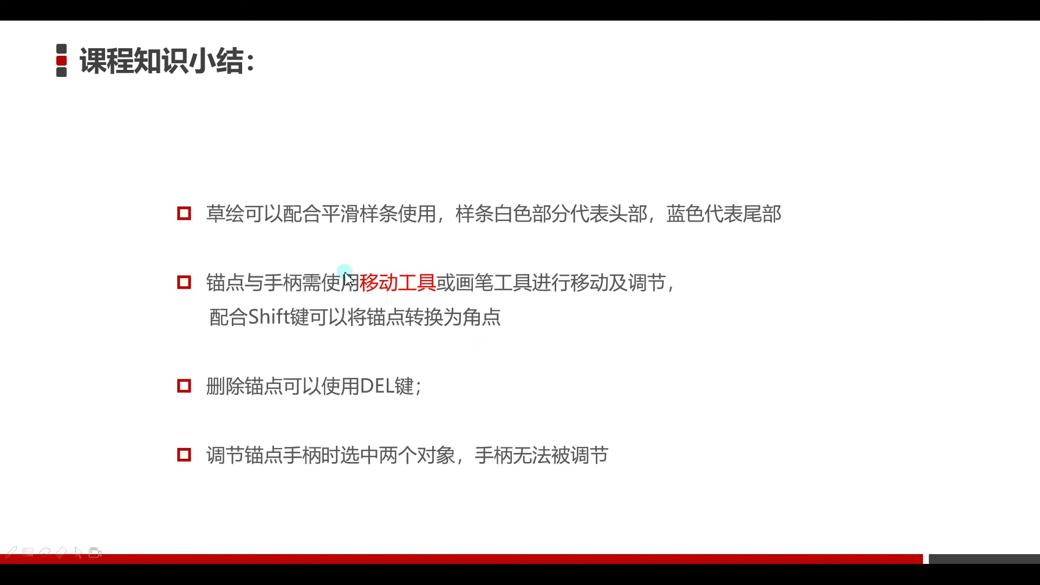
left_click(503, 296)
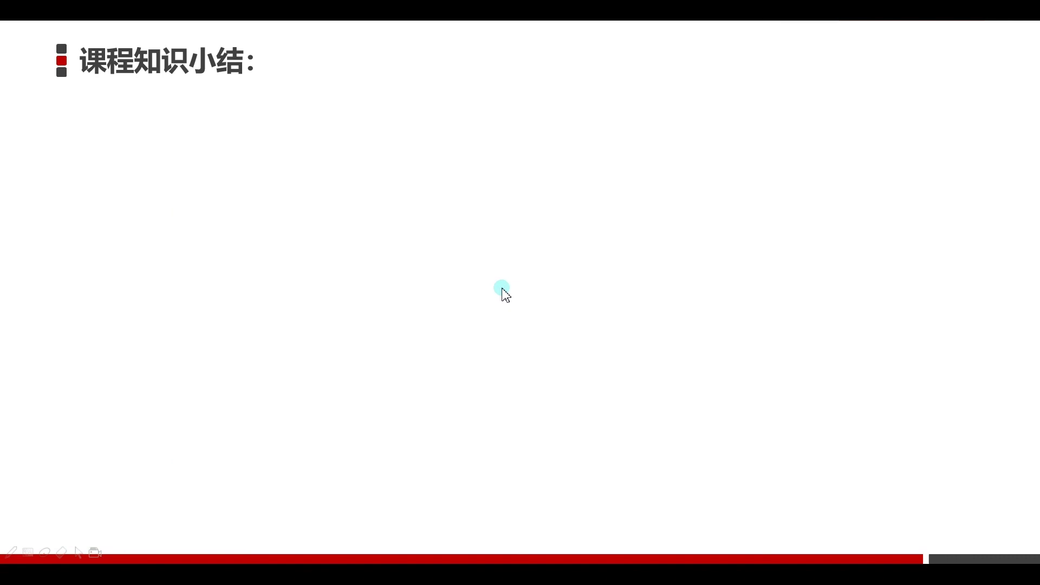